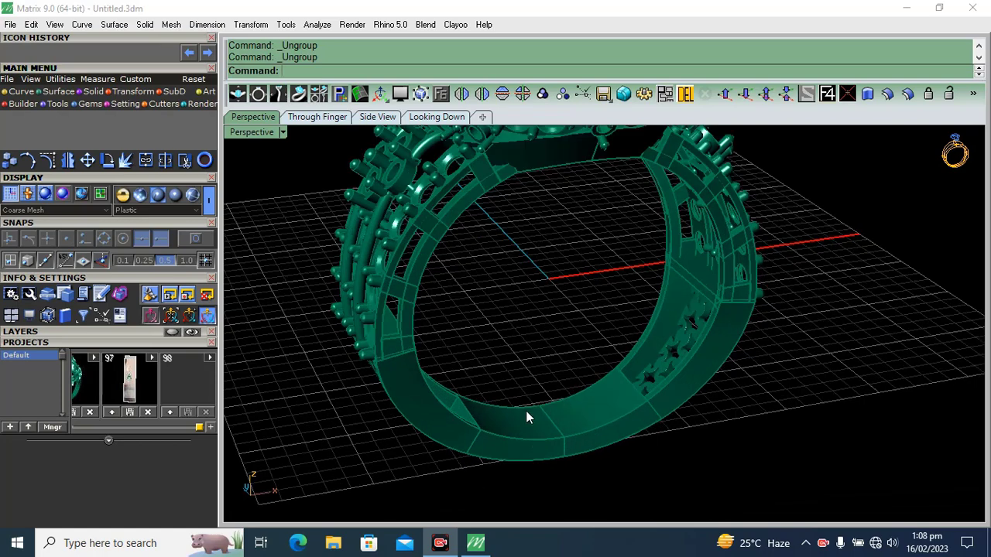
Move the two inner surfaces at the bottom of the shank upward to separate them from the band
{"action": "scroll", "coordinate": [528, 395], "scroll_direction": "down", "scroll_amount": 4}
{"action": "scroll", "coordinate": [532, 426], "scroll_direction": "up", "scroll_amount": 6}
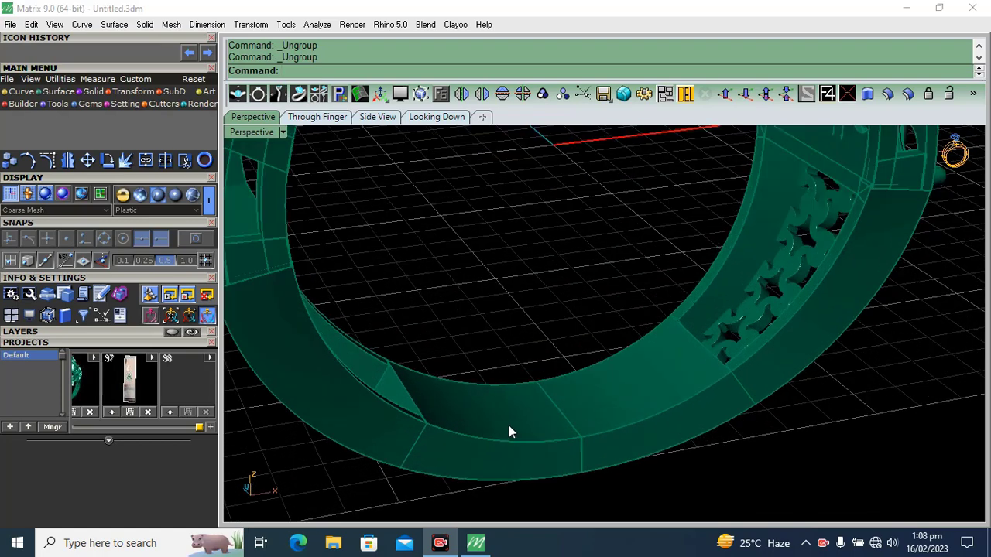
{"action": "left_click", "coordinate": [509, 426]}
{"action": "left_click_drag", "start_coordinate": [493, 364], "coordinate": [591, 245]}
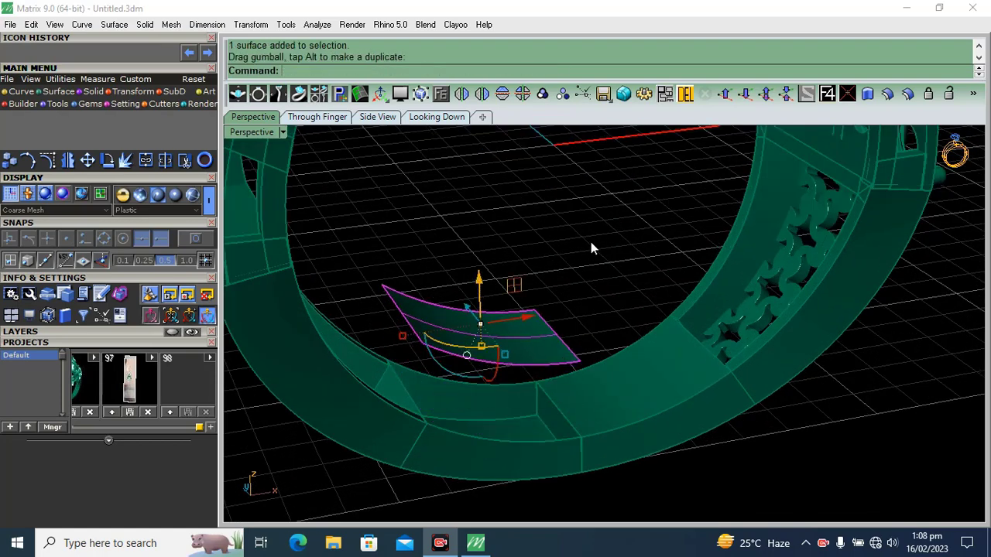
{"action": "left_click", "coordinate": [591, 248]}
{"action": "scroll", "coordinate": [511, 391], "scroll_direction": "up", "scroll_amount": 4}
{"action": "left_click", "coordinate": [700, 352]}
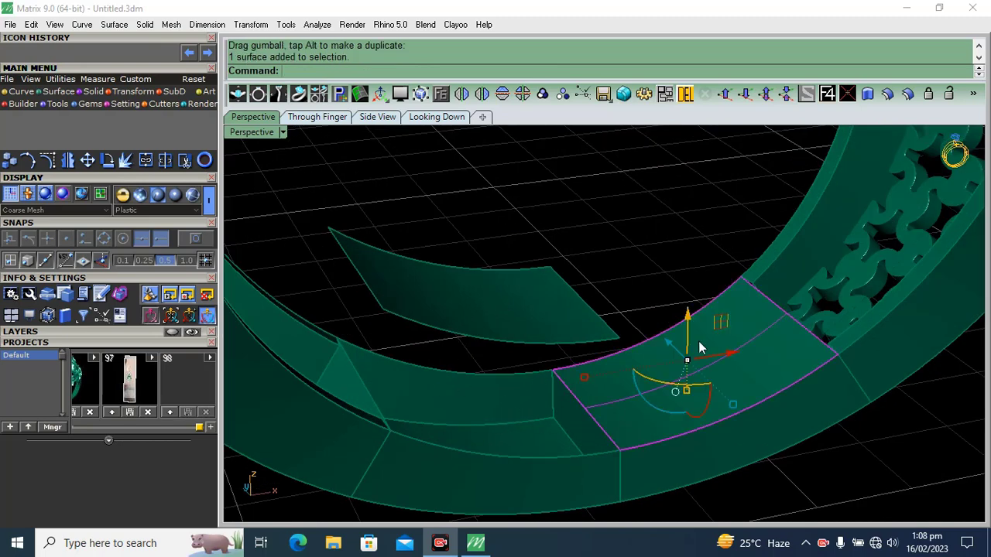
{"action": "left_click_drag", "start_coordinate": [688, 326], "coordinate": [686, 248]}
{"action": "left_click", "coordinate": [627, 193]}
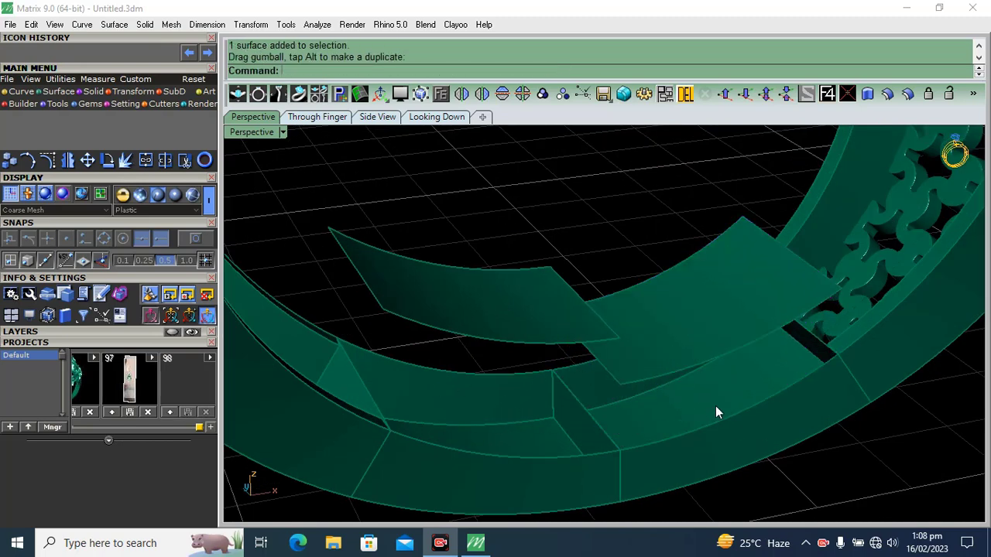
Undo both moves of the inner shank surfaces
{"action": "left_click", "coordinate": [592, 428]}
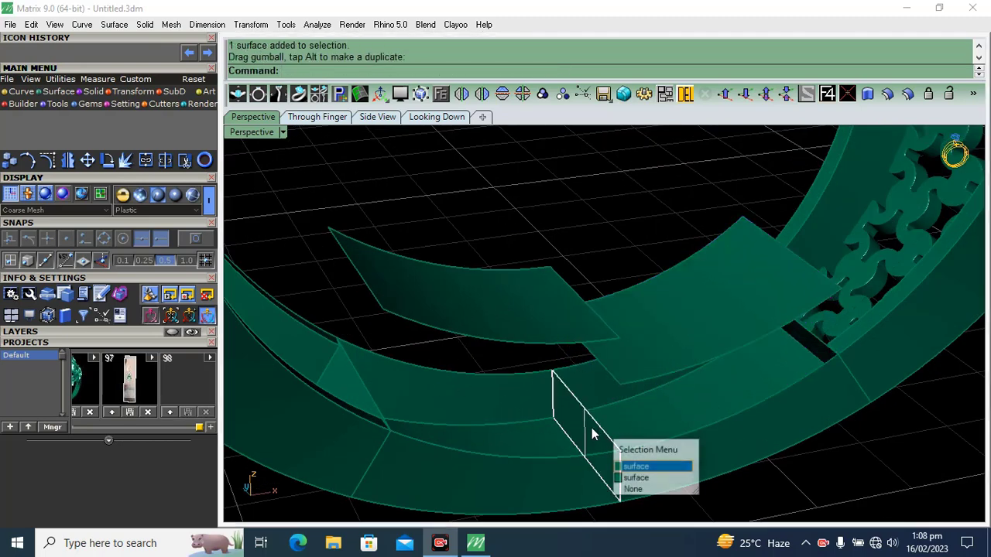
{"action": "left_click", "coordinate": [461, 352]}
{"action": "scroll", "coordinate": [461, 352], "scroll_direction": "down", "scroll_amount": 6}
{"action": "right_click_drag", "start_coordinate": [398, 351], "coordinate": [509, 396]}
{"action": "key", "text": "ctrl+z"}
{"action": "key", "text": "ctrl+z"}
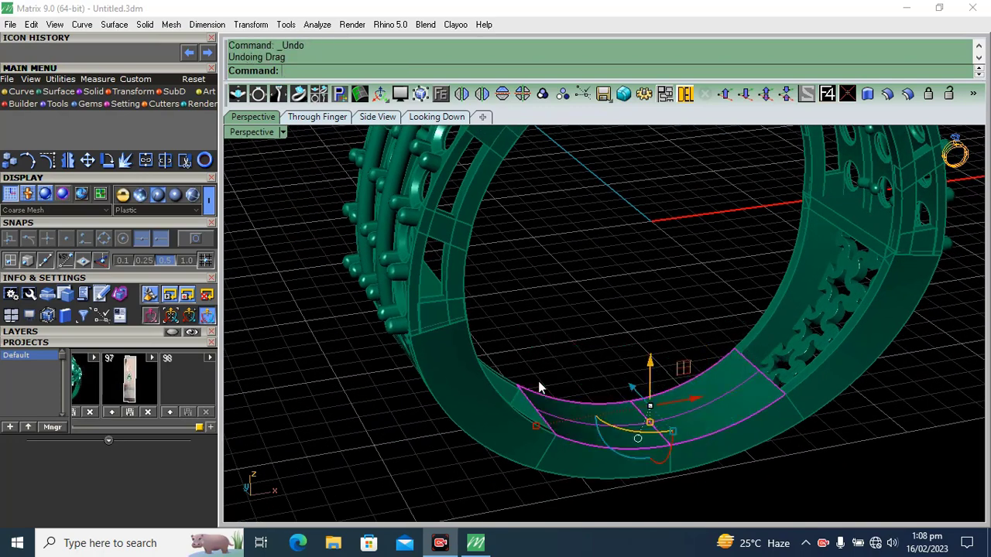
Move the narrow side strip surface of the ring's shoulder away from the band
{"action": "left_click", "coordinate": [496, 369]}
{"action": "right_click_drag", "start_coordinate": [458, 358], "coordinate": [480, 365]}
{"action": "left_click", "coordinate": [478, 364]}
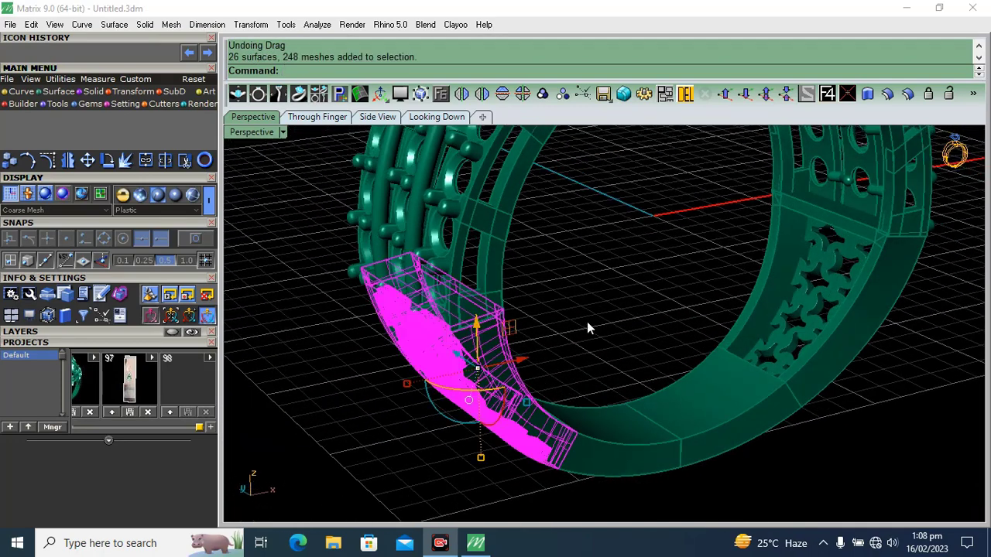
{"action": "left_click", "coordinate": [470, 192]}
{"action": "scroll", "coordinate": [457, 221], "scroll_direction": "up", "scroll_amount": 5}
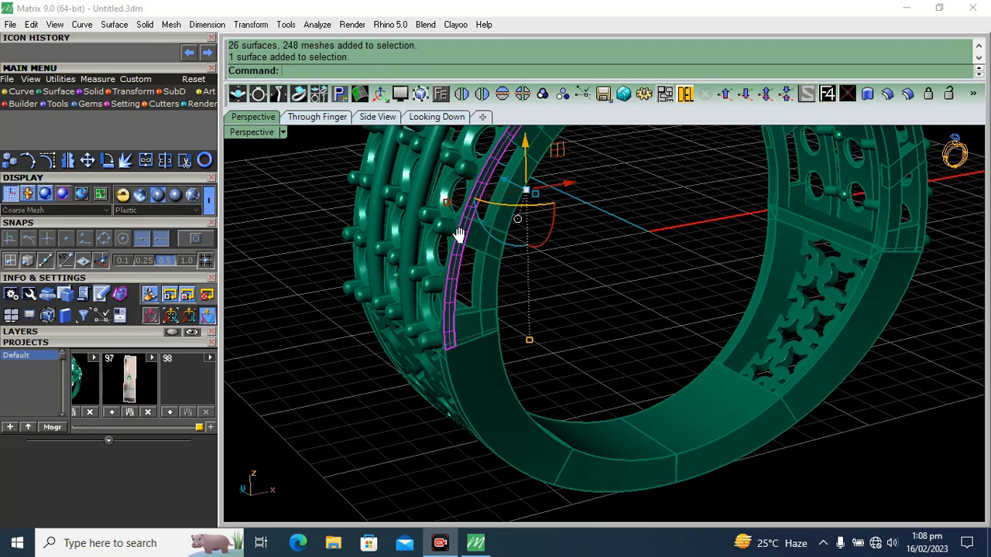
{"action": "left_click_drag", "start_coordinate": [474, 317], "coordinate": [517, 340]}
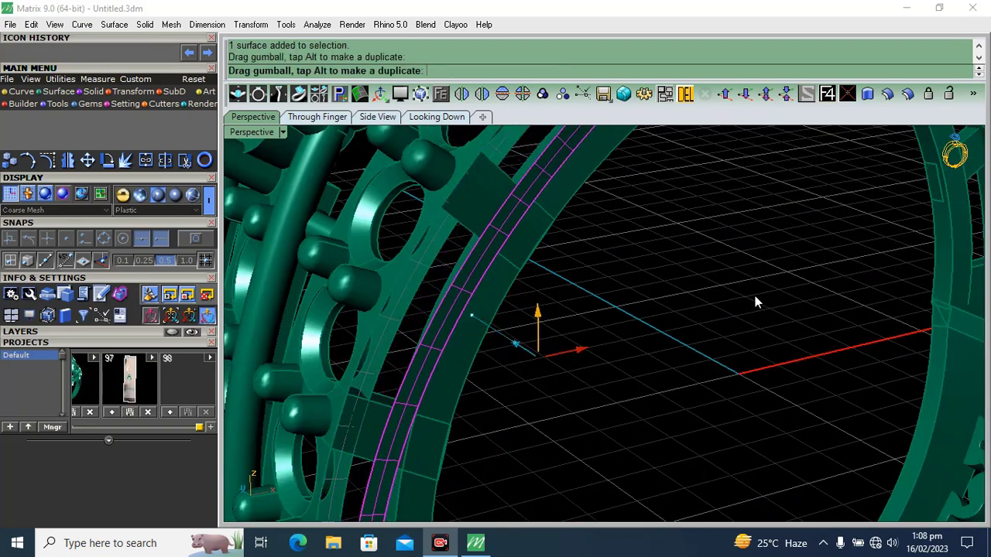
{"action": "left_click", "coordinate": [755, 295]}
Move the perforated stone-seat surface beside the shoulder strip away from its place
{"action": "left_click", "coordinate": [419, 272]}
{"action": "scroll", "coordinate": [434, 300], "scroll_direction": "down", "scroll_amount": 6}
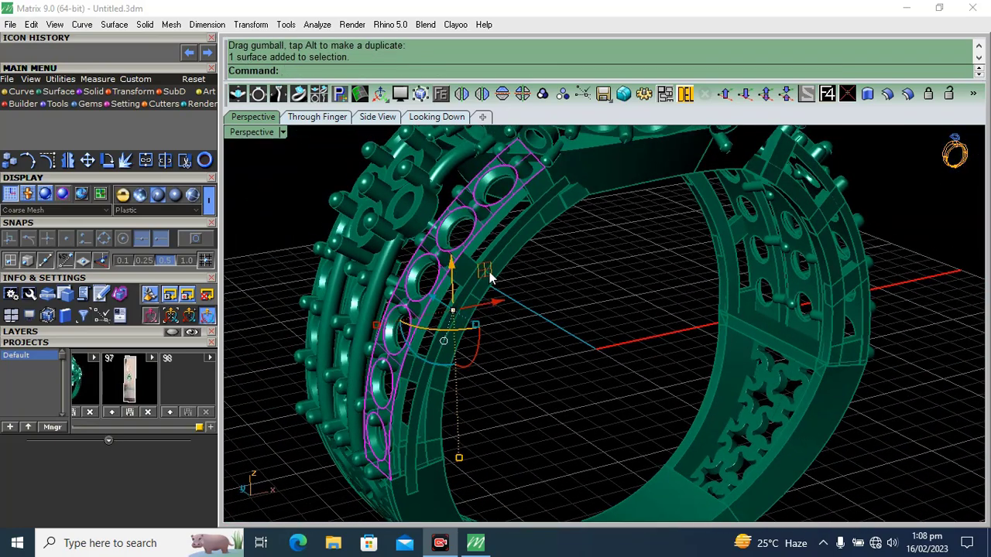
{"action": "left_click_drag", "start_coordinate": [489, 272], "coordinate": [433, 271]}
{"action": "left_click", "coordinate": [562, 331]}
Undo the moves of the shoulder strip and the perforated surface
{"action": "right_click_drag", "start_coordinate": [528, 335], "coordinate": [482, 368]}
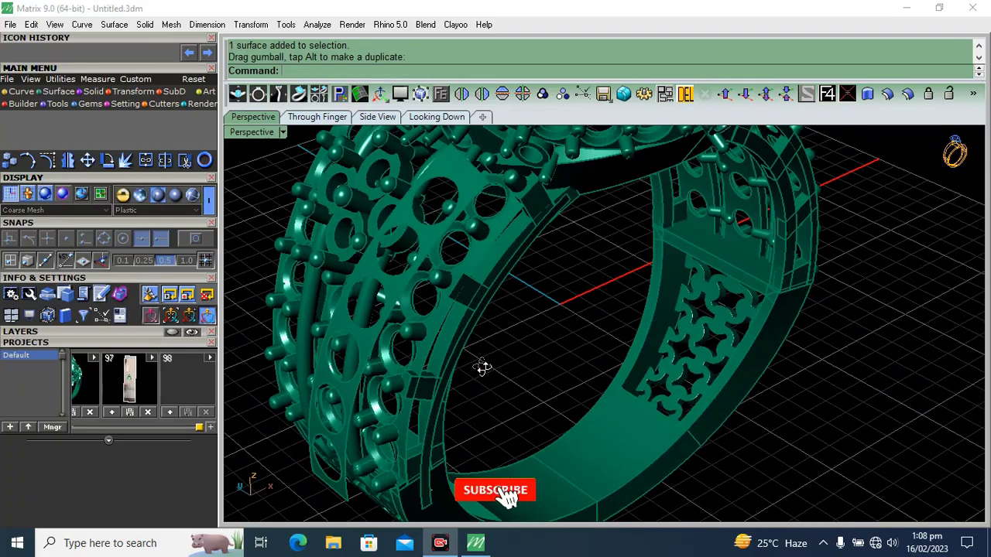
{"action": "right_click_drag", "start_coordinate": [513, 288], "coordinate": [517, 394]}
{"action": "key", "text": "ctrl+z"}
{"action": "key", "text": "ctrl+z"}
{"action": "left_click", "coordinate": [496, 371]}
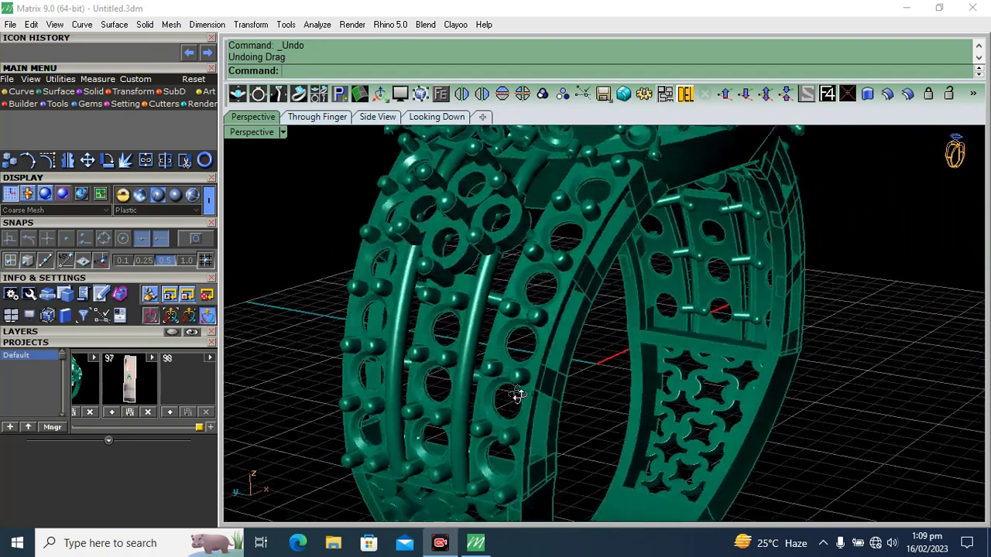
Examine the ring's pierced shank, stone-set shoulders and head for separate surfaces
{"action": "right_click_drag", "start_coordinate": [481, 462], "coordinate": [561, 315], "text": "shift"}
{"action": "scroll", "coordinate": [502, 338], "scroll_direction": "up", "scroll_amount": 7}
{"action": "scroll", "coordinate": [428, 335], "scroll_direction": "down", "scroll_amount": 8}
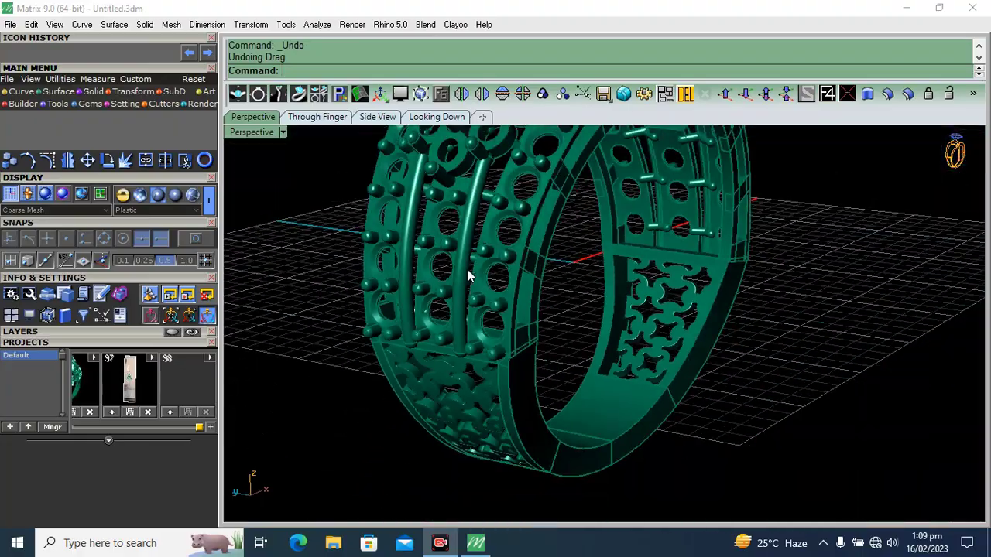
{"action": "scroll", "coordinate": [471, 271], "scroll_direction": "up", "scroll_amount": 3}
{"action": "scroll", "coordinate": [449, 255], "scroll_direction": "up", "scroll_amount": 3}
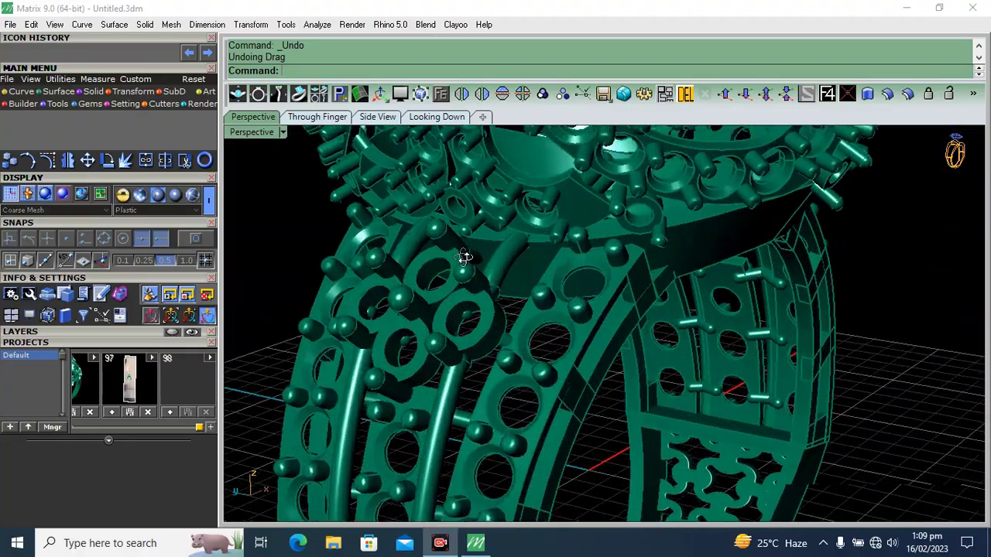
{"action": "right_click_drag", "start_coordinate": [463, 258], "coordinate": [495, 344]}
{"action": "scroll", "coordinate": [586, 340], "scroll_direction": "down", "scroll_amount": 6}
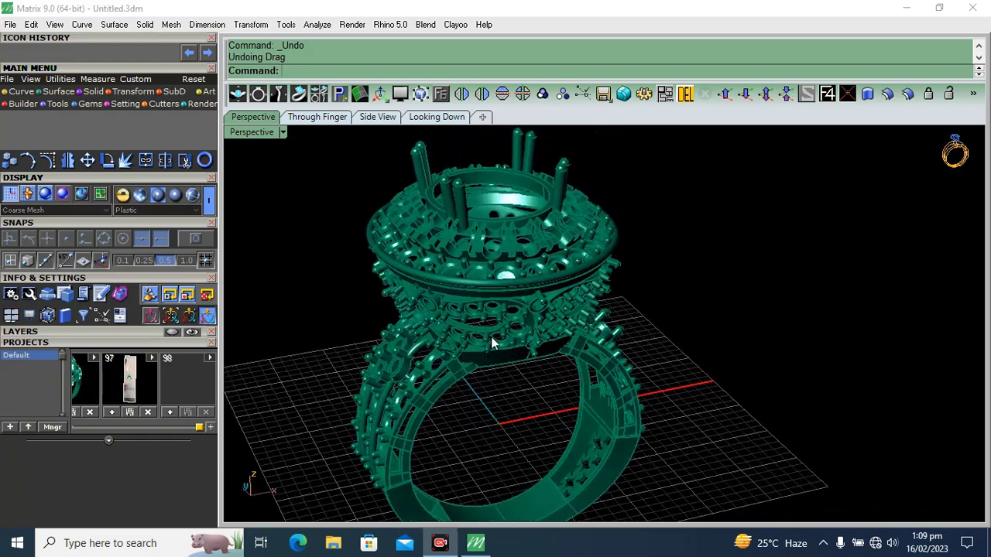
Lift two small prong surfaces off the inner ring of cut seats in the head and undo the moves
{"action": "scroll", "coordinate": [513, 209], "scroll_direction": "up", "scroll_amount": 10}
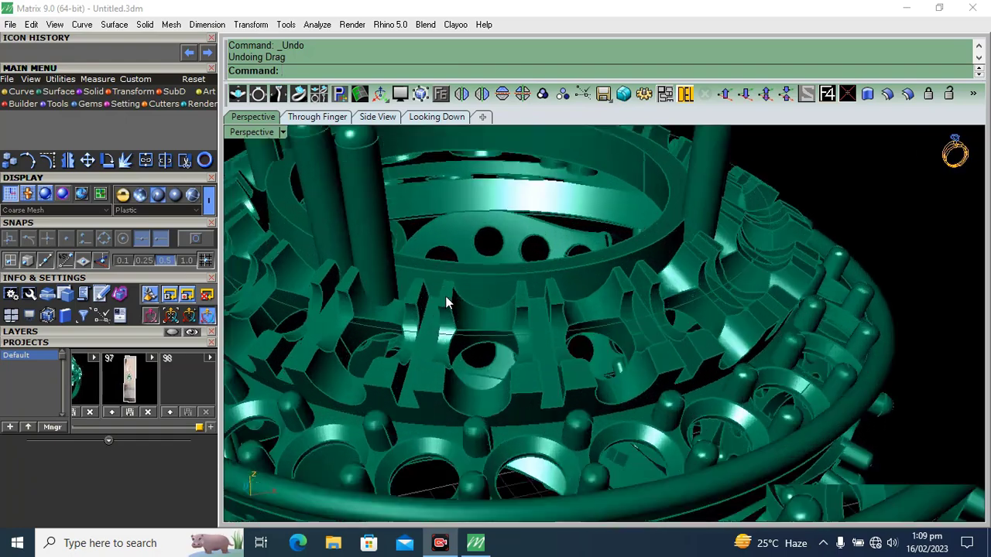
{"action": "left_click", "coordinate": [447, 303]}
{"action": "left_click_drag", "start_coordinate": [441, 260], "coordinate": [440, 226]}
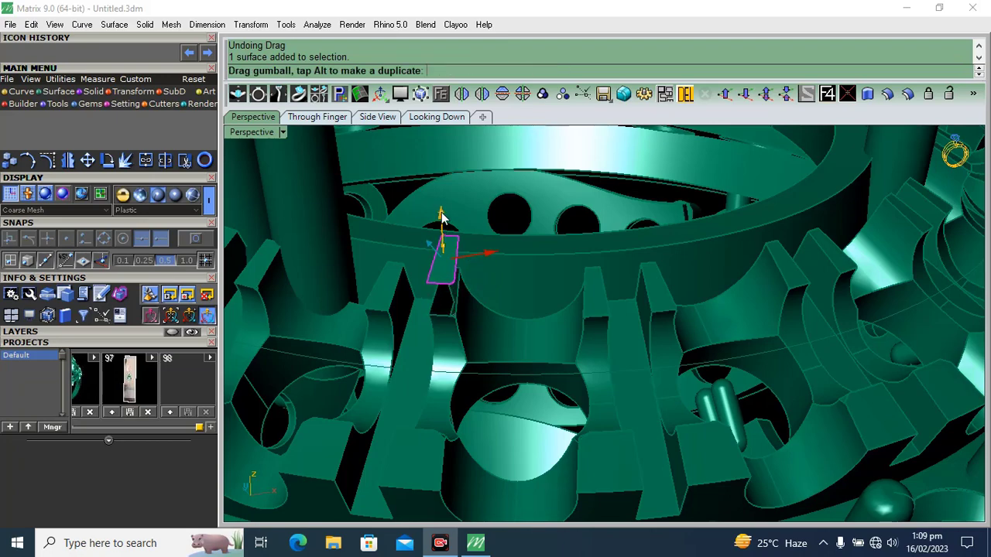
{"action": "left_click", "coordinate": [596, 298]}
{"action": "left_click_drag", "start_coordinate": [594, 254], "coordinate": [594, 221]}
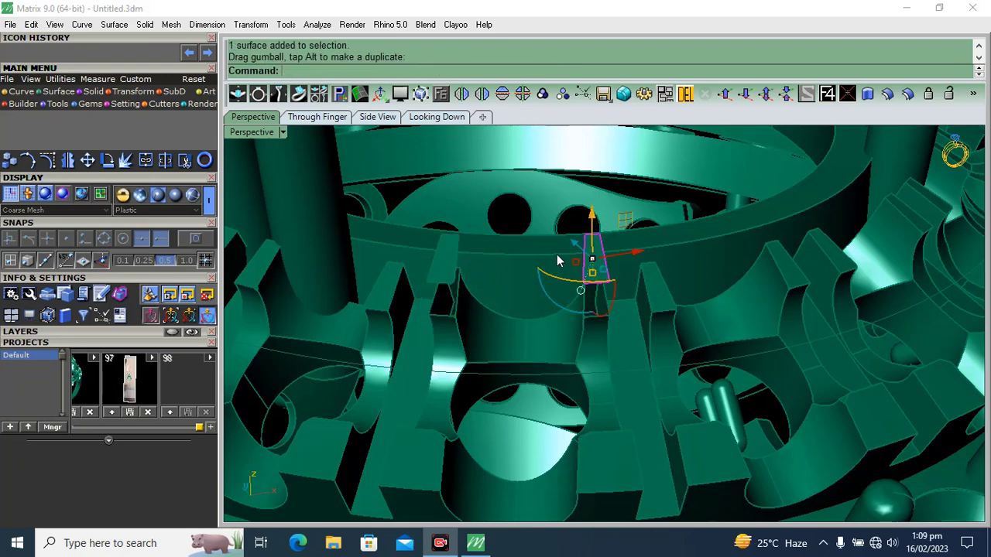
{"action": "key", "text": "ctrl+z"}
Lift one round prong out of the outer halo's stone row and undo the move
{"action": "scroll", "coordinate": [527, 261], "scroll_direction": "down", "scroll_amount": 5}
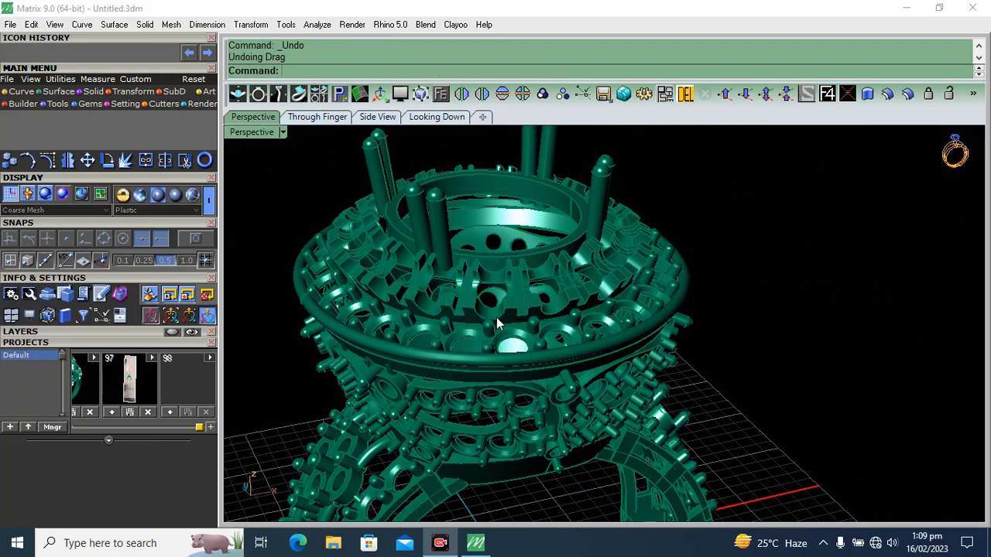
{"action": "scroll", "coordinate": [570, 328], "scroll_direction": "up", "scroll_amount": 6}
{"action": "left_click", "coordinate": [573, 321]}
{"action": "left_click_drag", "start_coordinate": [589, 275], "coordinate": [588, 247]}
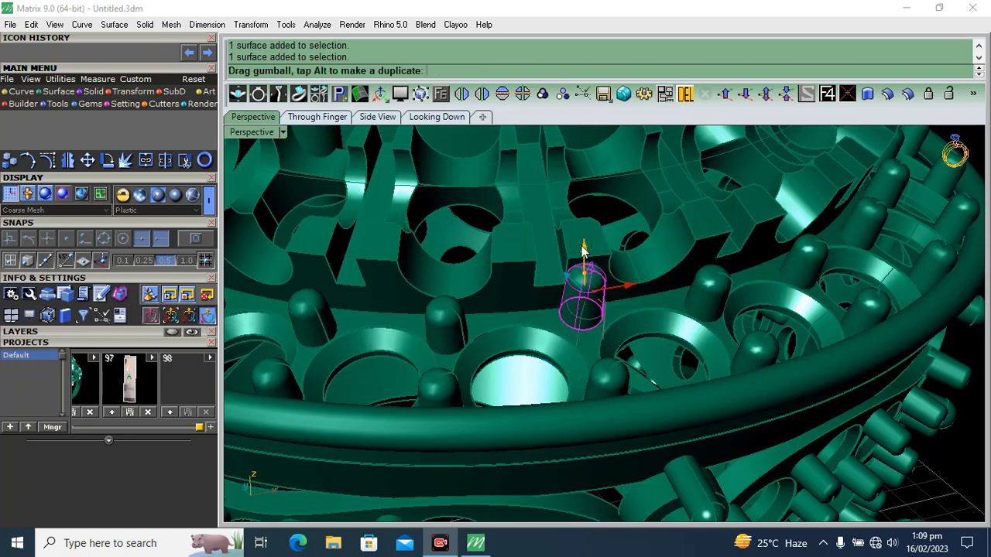
{"action": "scroll", "coordinate": [577, 254], "scroll_direction": "down", "scroll_amount": 6}
{"action": "left_click", "coordinate": [765, 242]}
{"action": "key", "text": "ctrl+z"}
{"action": "left_click", "coordinate": [747, 318]}
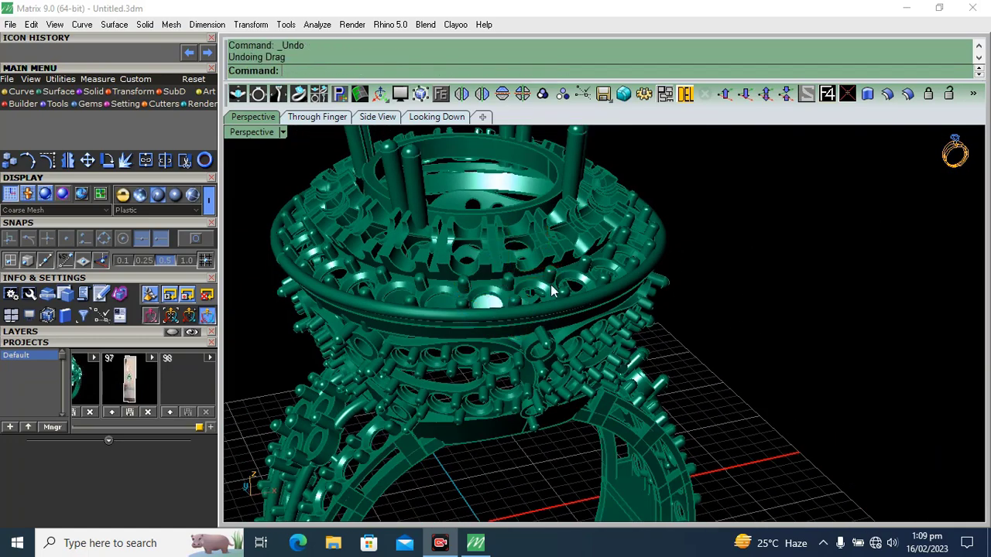
{"action": "scroll", "coordinate": [527, 308], "scroll_direction": "down", "scroll_amount": 8}
{"action": "right_click_drag", "start_coordinate": [515, 329], "coordinate": [531, 359]}
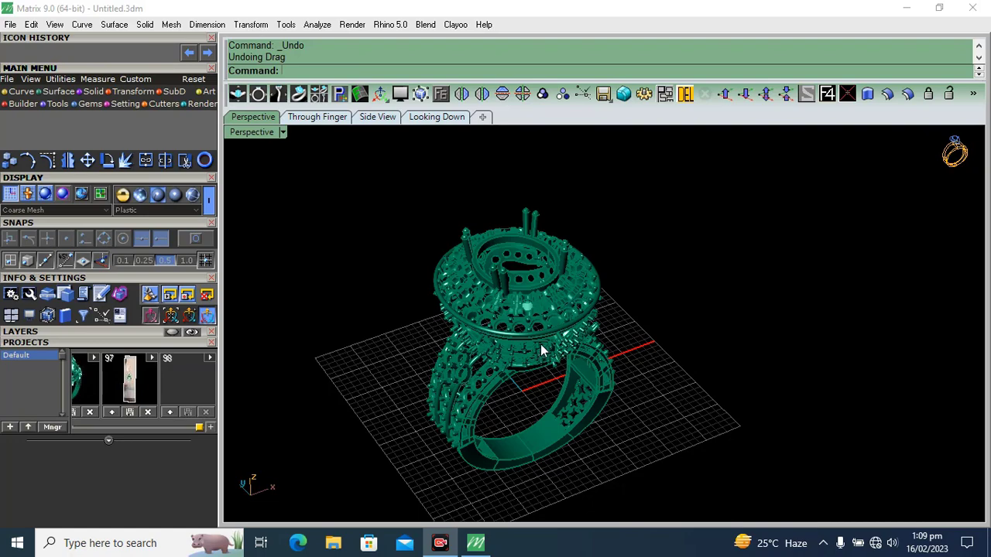
{"action": "right_click_drag", "start_coordinate": [545, 350], "coordinate": [505, 377]}
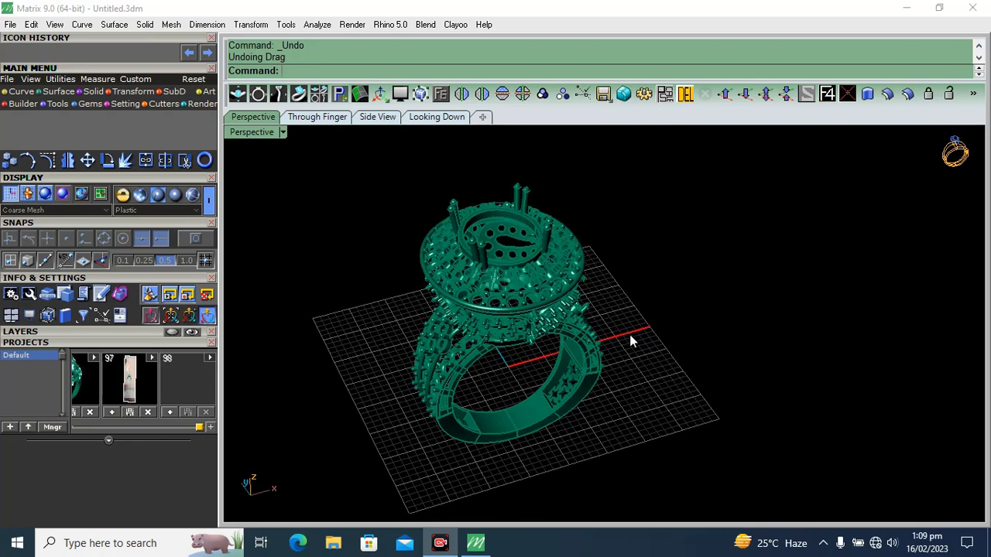
{"action": "right_click_drag", "start_coordinate": [630, 334], "coordinate": [619, 312]}
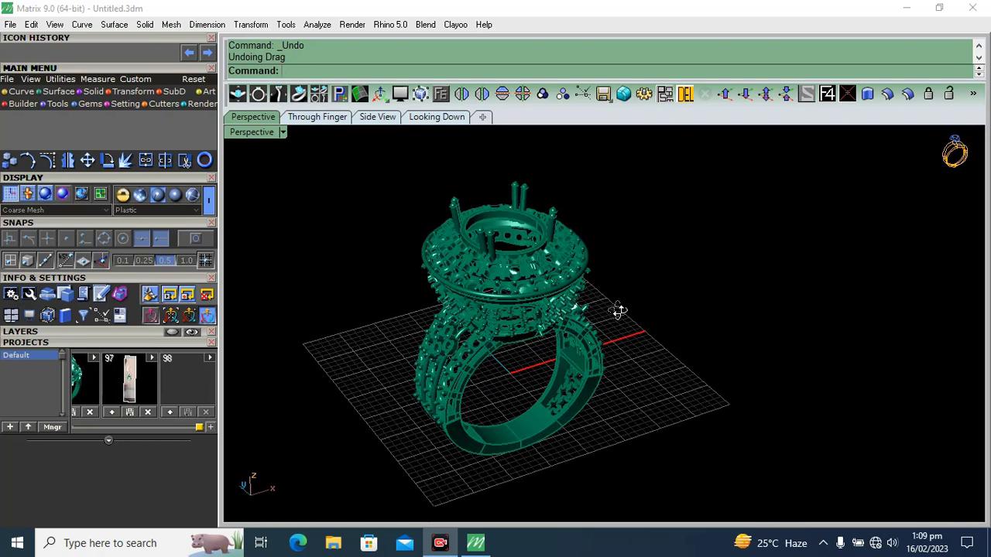
{"action": "left_click", "coordinate": [56, 104]}
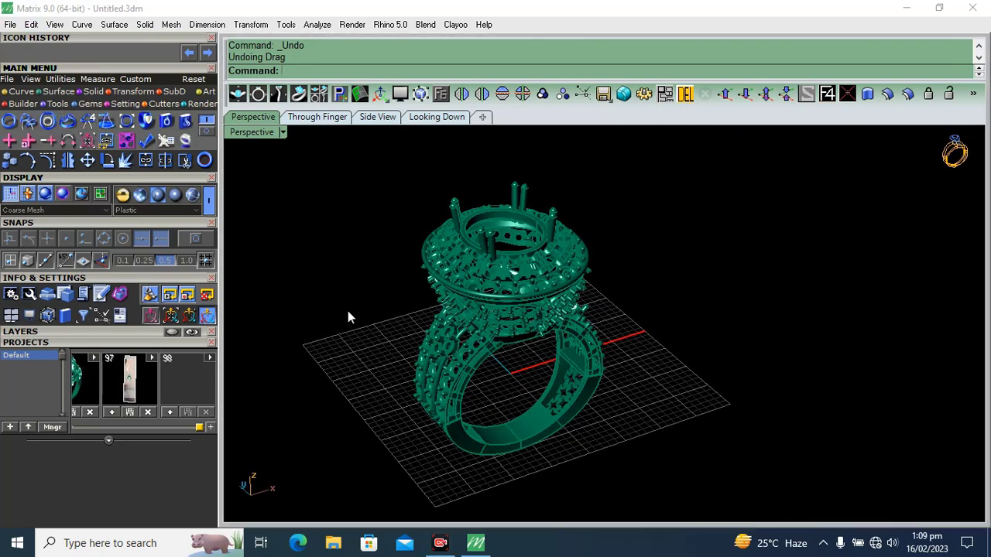
{"action": "left_click", "coordinate": [166, 139]}
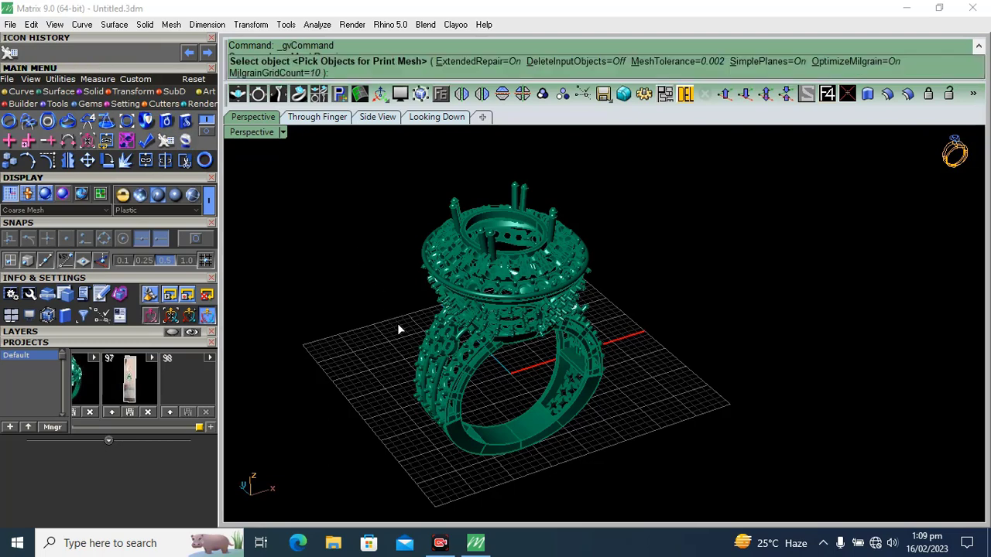
{"action": "left_click", "coordinate": [655, 7]}
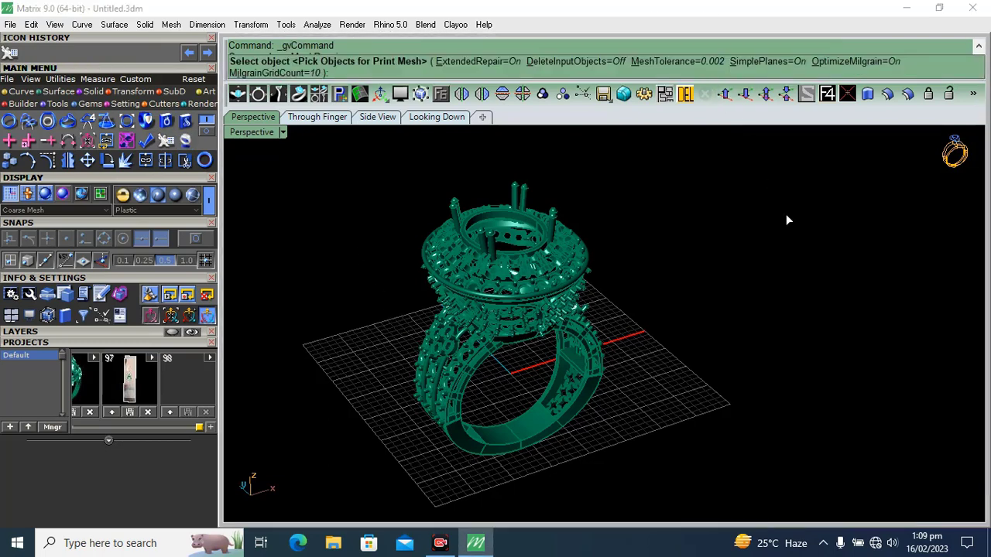
{"action": "left_click", "coordinate": [785, 216]}
{"action": "right_click_drag", "start_coordinate": [714, 261], "coordinate": [759, 265], "text": "shift"}
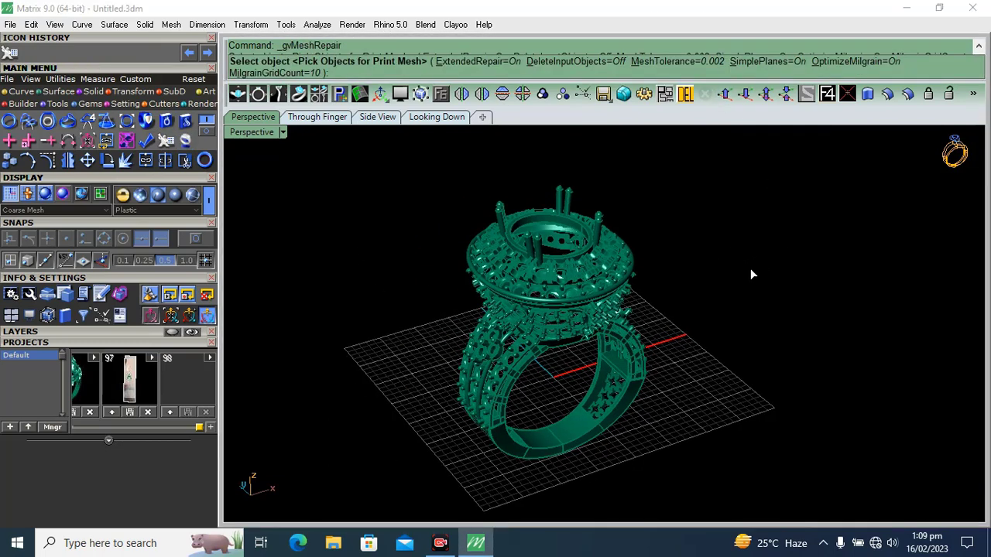
{"action": "right_click", "coordinate": [750, 268]}
Select the surfaces forming the bottom section of the shank and group them
{"action": "scroll", "coordinate": [519, 414], "scroll_direction": "up", "scroll_amount": 10}
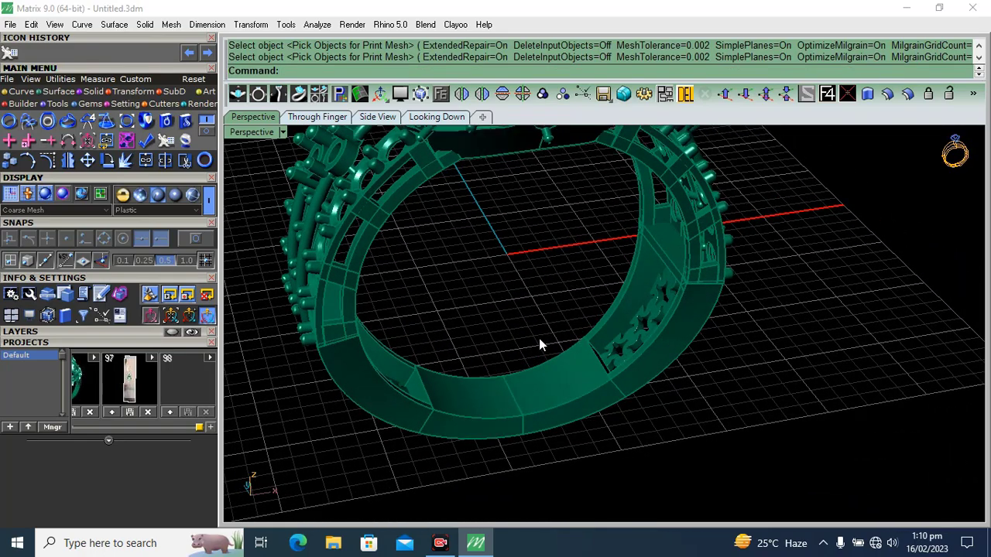
{"action": "left_click_drag", "start_coordinate": [480, 470], "coordinate": [487, 461]}
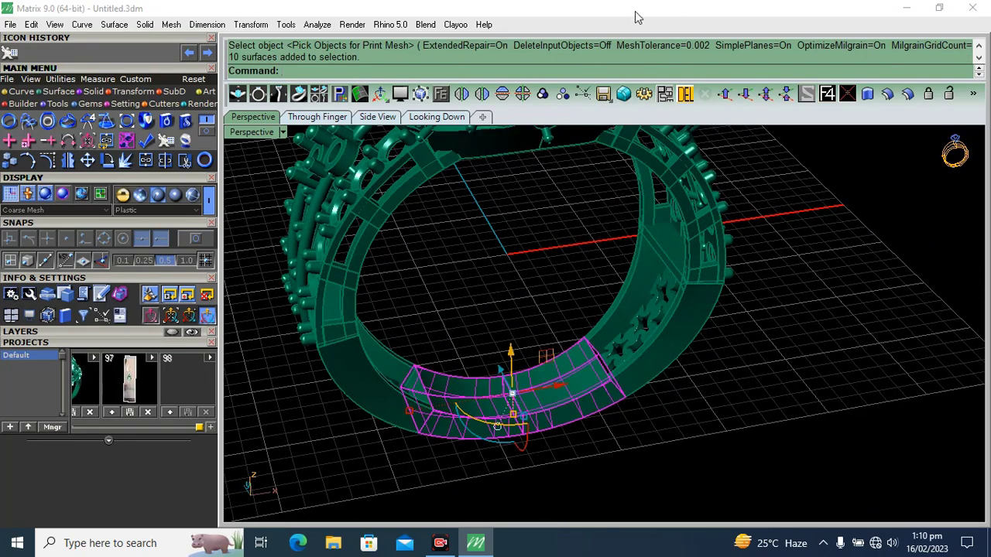
{"action": "left_click", "coordinate": [542, 93]}
{"action": "left_click", "coordinate": [535, 404]}
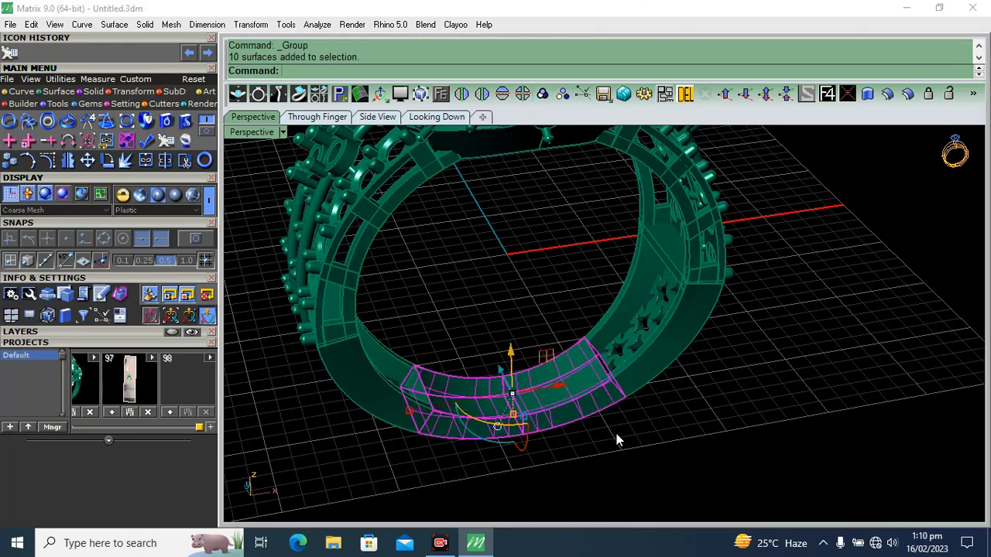
{"action": "left_click", "coordinate": [616, 434]}
Create a print mesh from the grouped bottom shank surfaces with extended repair on, input deletion off and a mesh tolerance of 0.002
{"action": "scroll", "coordinate": [506, 364], "scroll_direction": "down", "scroll_amount": 5}
{"action": "right_click_drag", "start_coordinate": [506, 363], "coordinate": [527, 438]}
{"action": "left_click", "coordinate": [527, 438]}
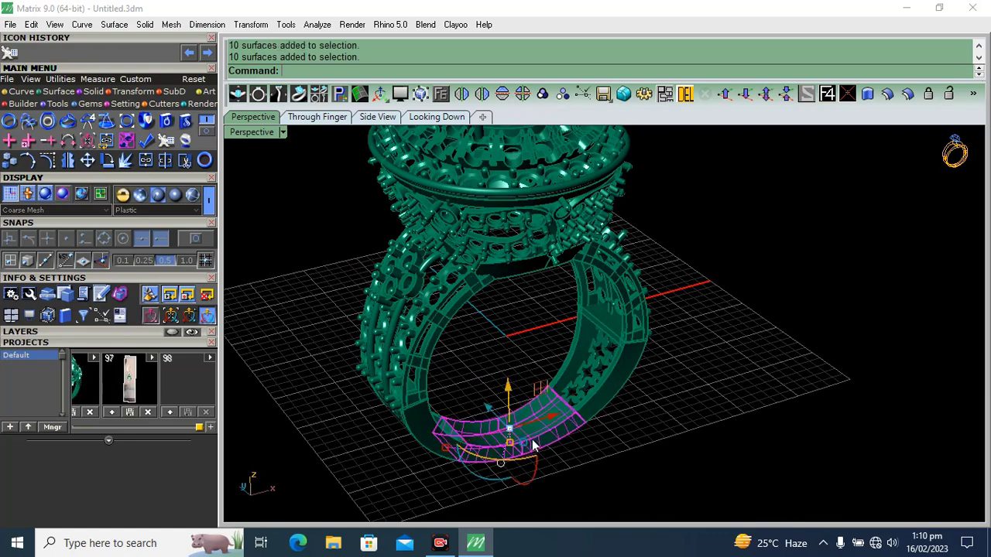
{"action": "left_click", "coordinate": [167, 144]}
{"action": "scroll", "coordinate": [520, 313], "scroll_direction": "down", "scroll_amount": 4}
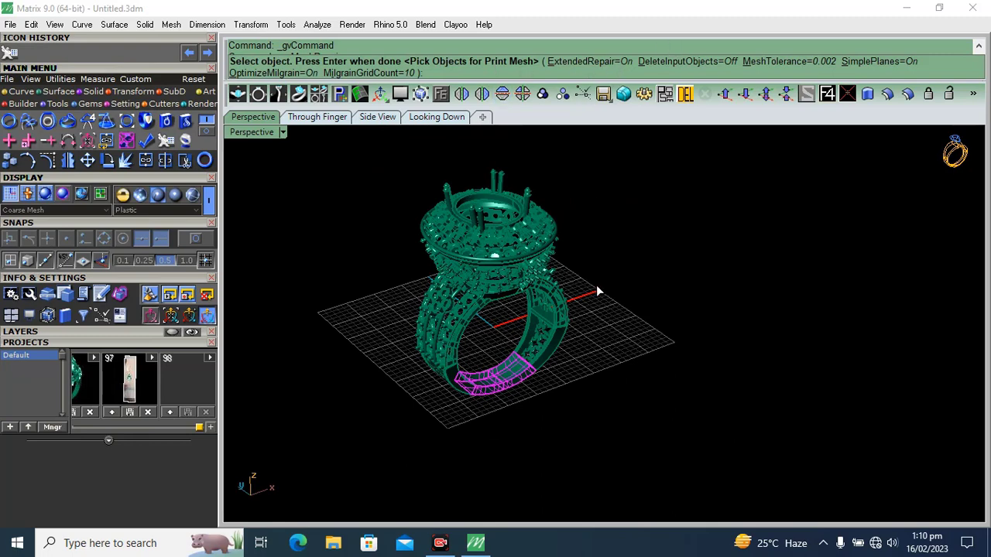
{"action": "right_click_drag", "start_coordinate": [617, 318], "coordinate": [614, 339], "text": "shift"}
{"action": "right_click", "coordinate": [615, 339]}
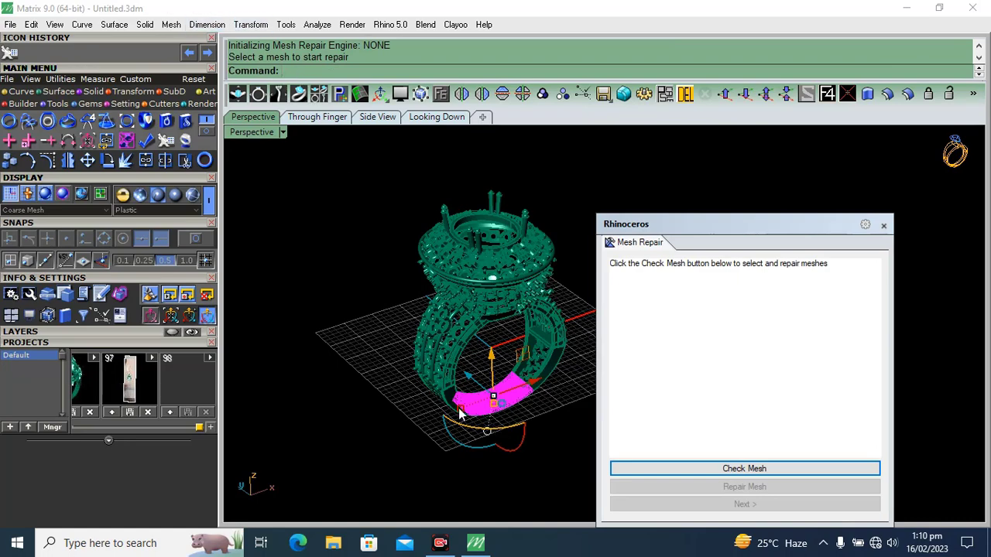
{"action": "left_click", "coordinate": [487, 470]}
{"action": "scroll", "coordinate": [504, 396], "scroll_direction": "up", "scroll_amount": 5}
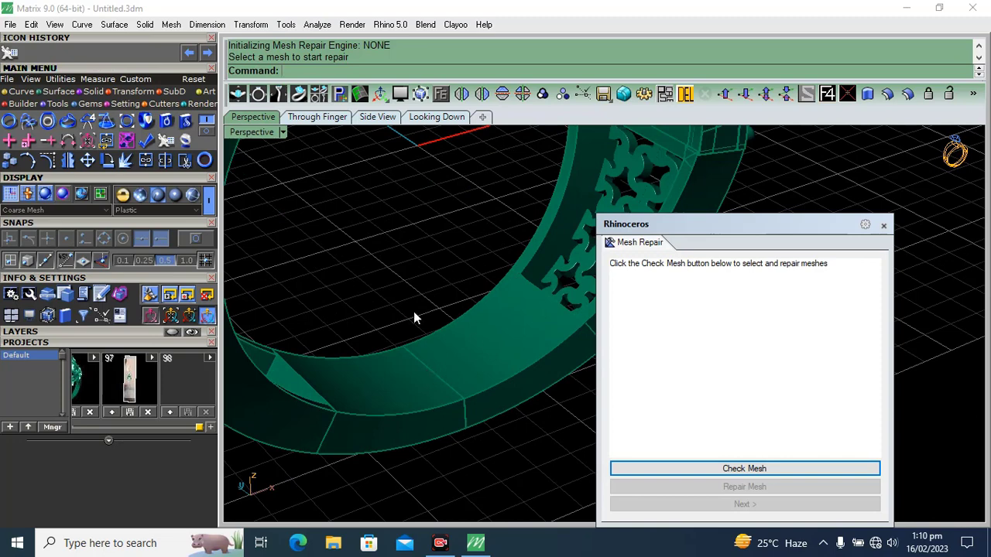
Close the mesh repair window without picking a mesh to check
{"action": "left_click", "coordinate": [735, 470]}
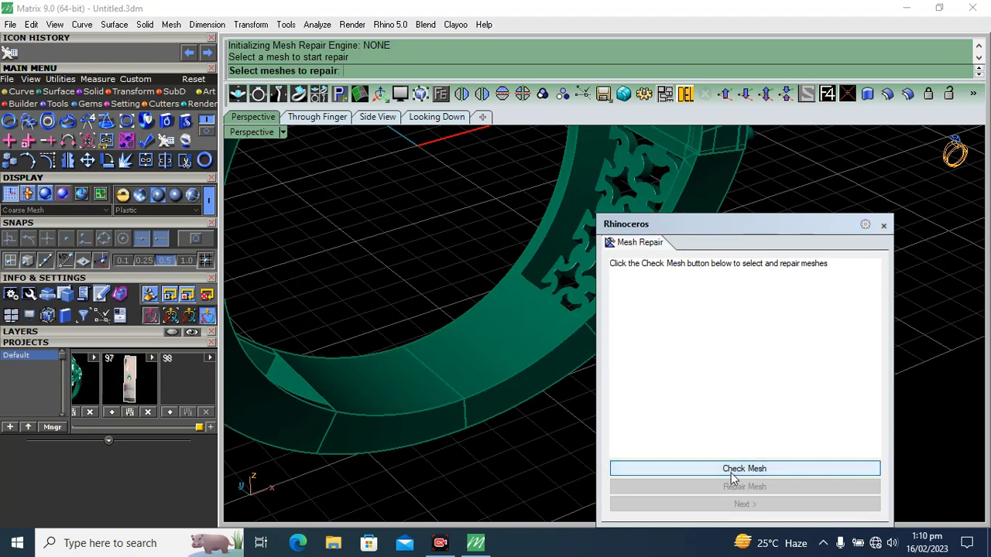
{"action": "right_click", "coordinate": [944, 268]}
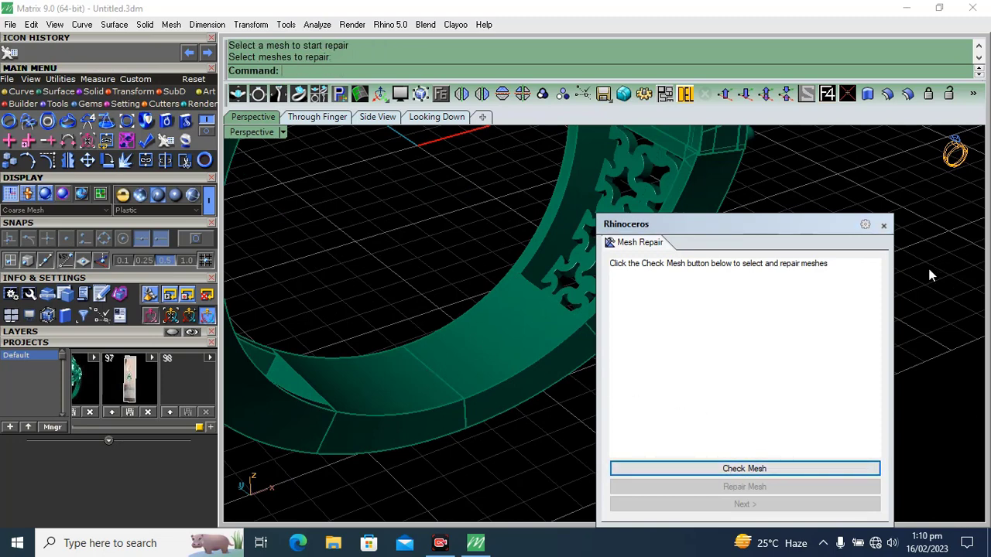
{"action": "left_click_drag", "start_coordinate": [823, 225], "coordinate": [802, 150]}
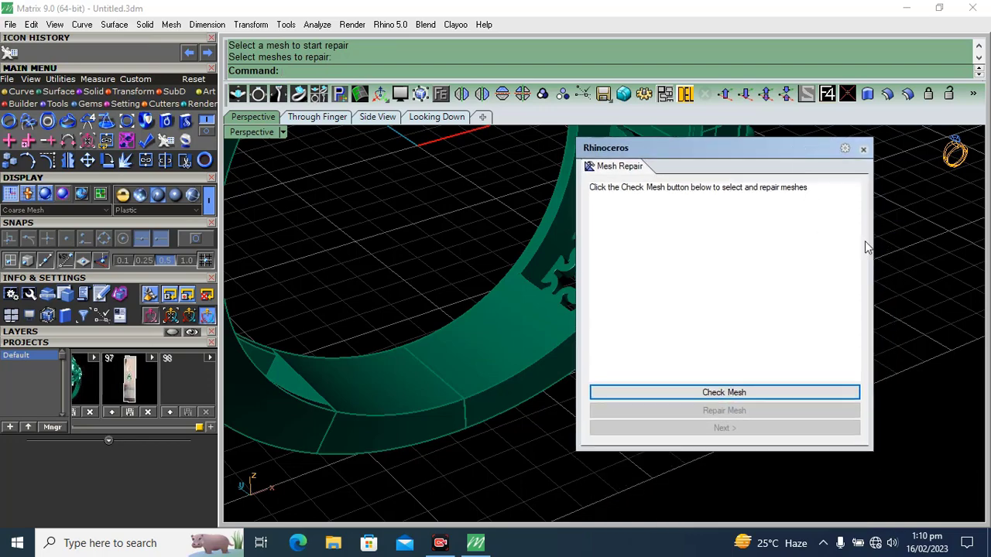
{"action": "left_click", "coordinate": [866, 151]}
{"action": "scroll", "coordinate": [482, 360], "scroll_direction": "down", "scroll_amount": 4}
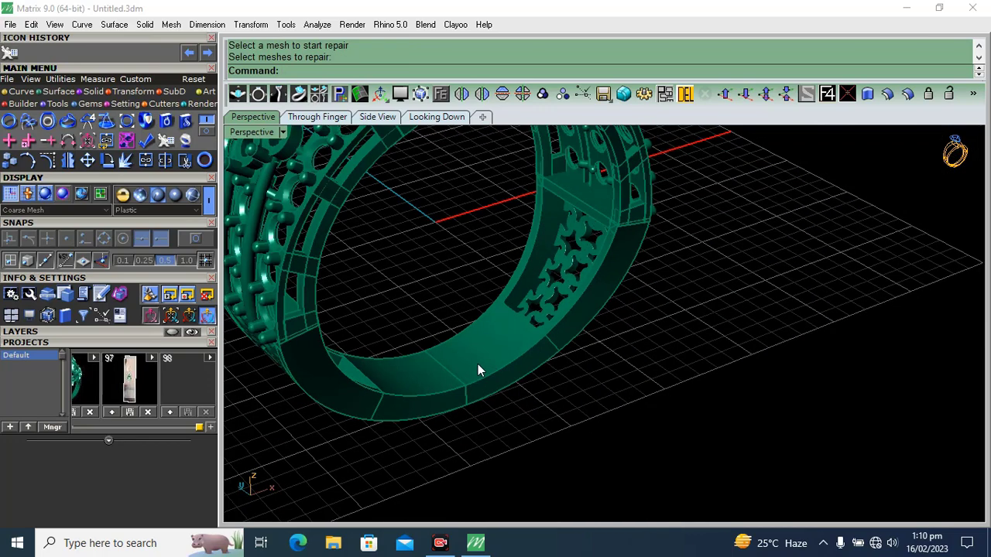
Move the new bottom shank mesh sideways out of the ring and shift it clear of the original surfaces
{"action": "left_click", "coordinate": [478, 364]}
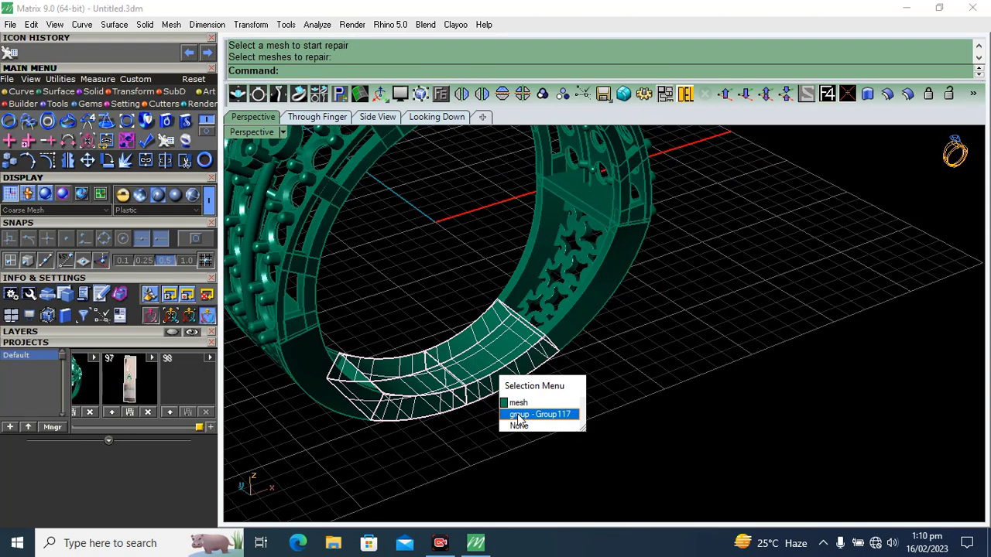
{"action": "left_click", "coordinate": [519, 416]}
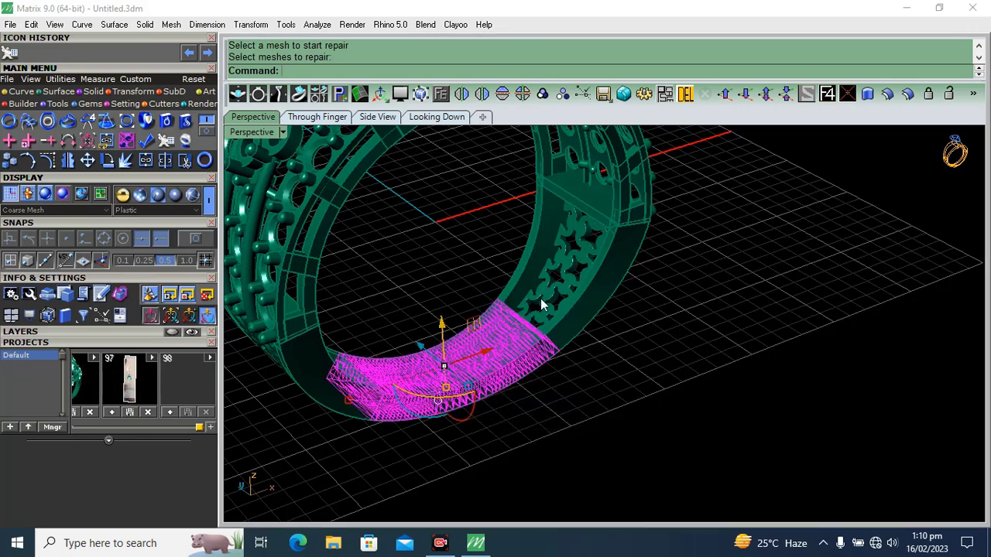
{"action": "scroll", "coordinate": [487, 341], "scroll_direction": "down", "scroll_amount": 5}
{"action": "left_click_drag", "start_coordinate": [456, 329], "coordinate": [548, 339]}
{"action": "left_click", "coordinate": [713, 299]}
{"action": "scroll", "coordinate": [556, 396], "scroll_direction": "up", "scroll_amount": 6}
{"action": "left_click", "coordinate": [556, 400]}
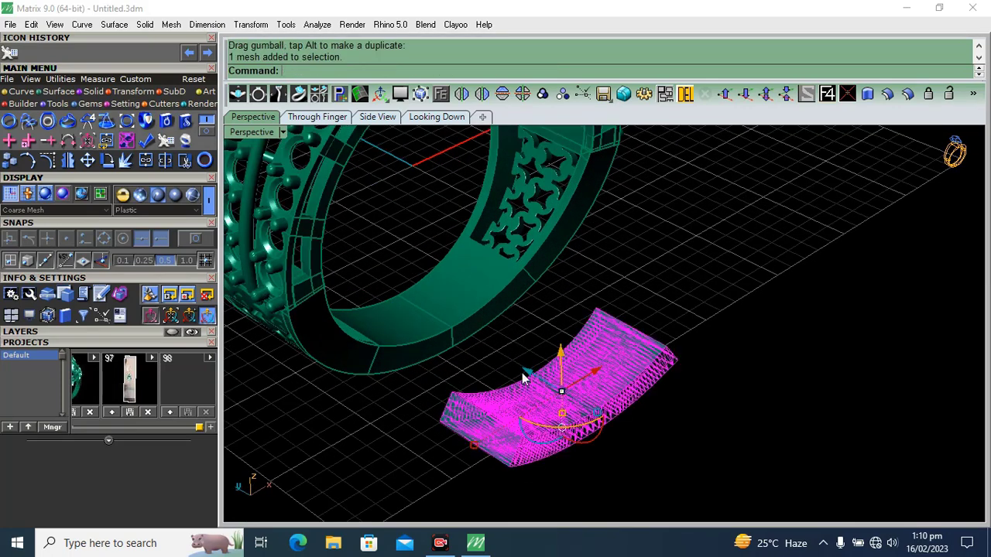
{"action": "left_click_drag", "start_coordinate": [524, 376], "coordinate": [503, 376]}
{"action": "left_click", "coordinate": [793, 268]}
{"action": "right_click_drag", "start_coordinate": [635, 333], "coordinate": [411, 294]}
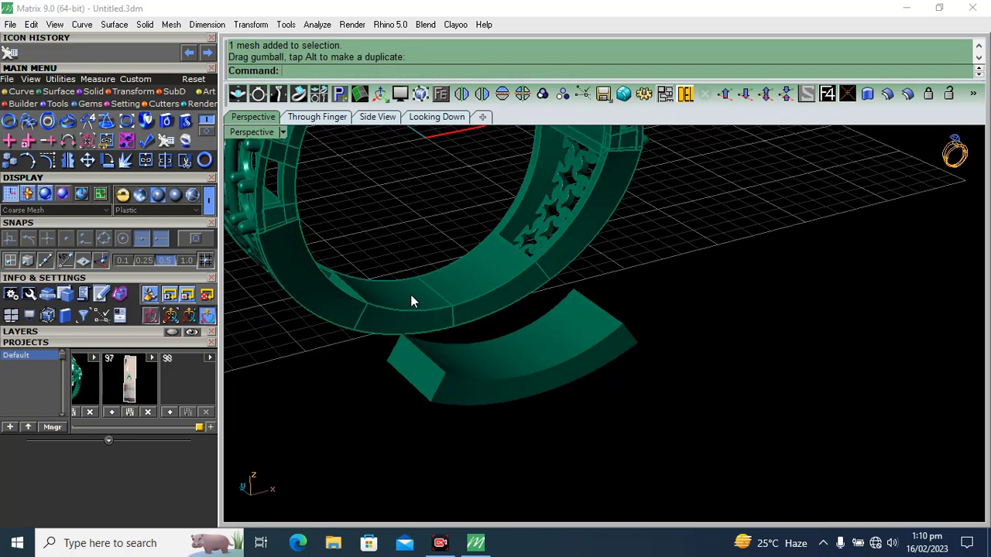
Ungroup the original bottom shank surfaces, lift the inner surfaces out of the shank, and undo both the move and the ungrouping
{"action": "left_click", "coordinate": [410, 294]}
{"action": "left_click", "coordinate": [564, 94]}
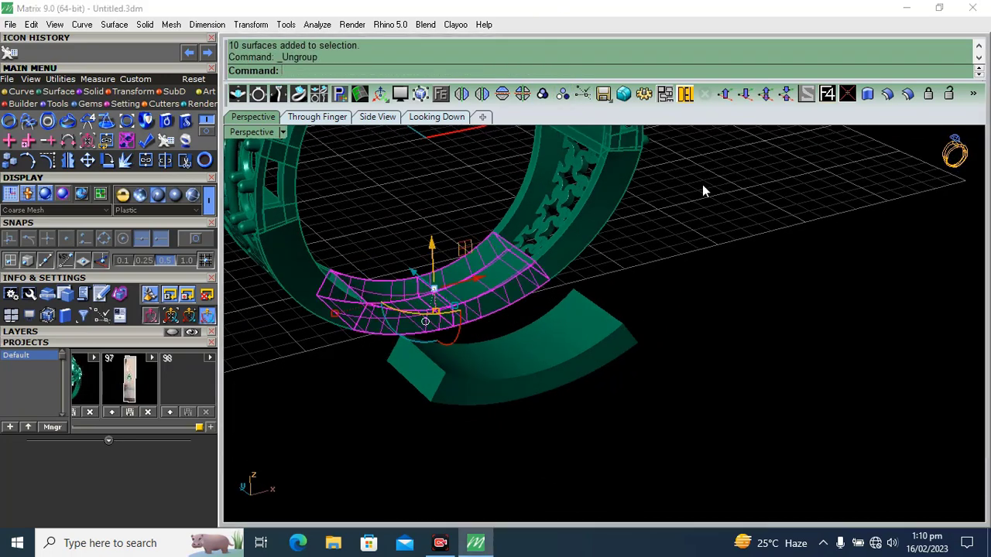
{"action": "left_click", "coordinate": [702, 184]}
{"action": "left_click", "coordinate": [480, 277]}
{"action": "left_click", "coordinate": [399, 292]}
{"action": "left_click_drag", "start_coordinate": [432, 258], "coordinate": [432, 221]}
{"action": "left_click", "coordinate": [692, 328]}
{"action": "right_click_drag", "start_coordinate": [478, 284], "coordinate": [685, 328]}
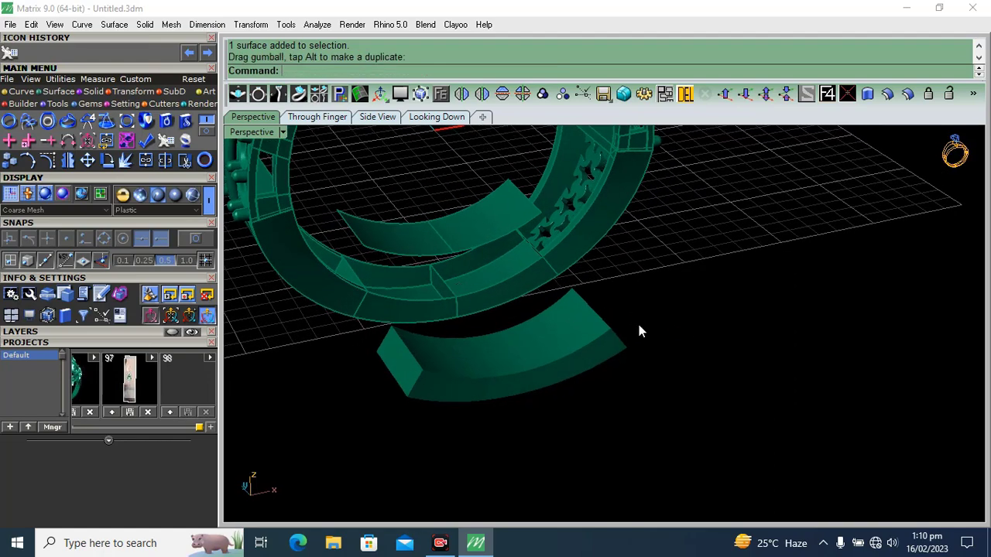
{"action": "key", "text": "ctrl+z"}
{"action": "left_click", "coordinate": [730, 309]}
Try to calculate the metal weight of the original grouped surfaces at the bottom of the shank
{"action": "left_click", "coordinate": [574, 358]}
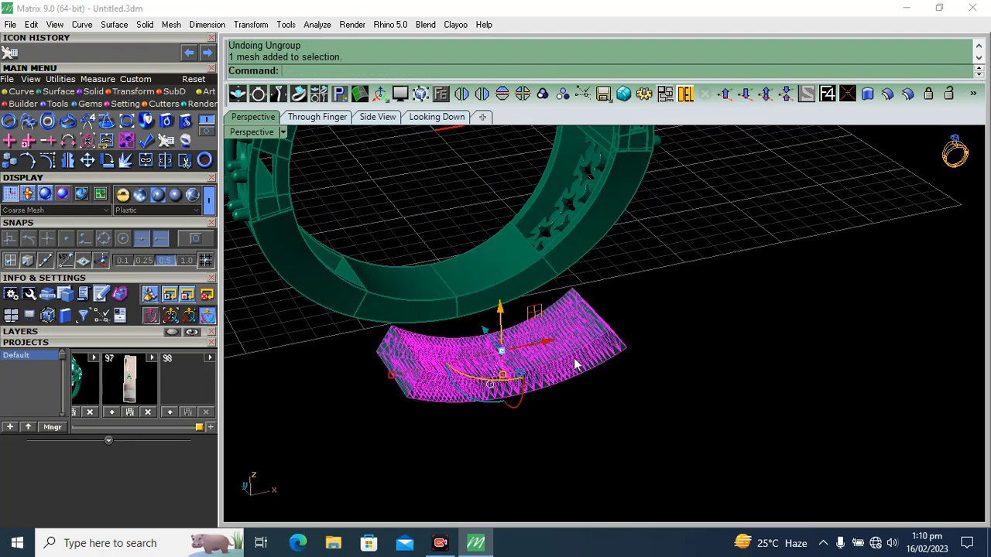
{"action": "left_click", "coordinate": [722, 370]}
{"action": "scroll", "coordinate": [433, 382], "scroll_direction": "up", "scroll_amount": 2}
{"action": "right_click_drag", "start_coordinate": [433, 381], "coordinate": [537, 375]}
{"action": "left_click", "coordinate": [537, 376]}
{"action": "left_click", "coordinate": [458, 251]}
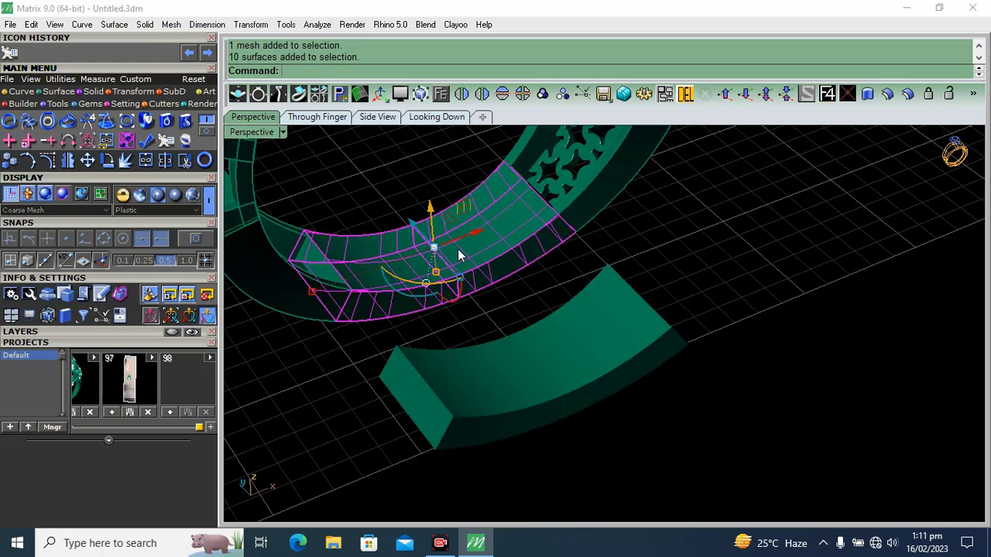
{"action": "left_click", "coordinate": [109, 123]}
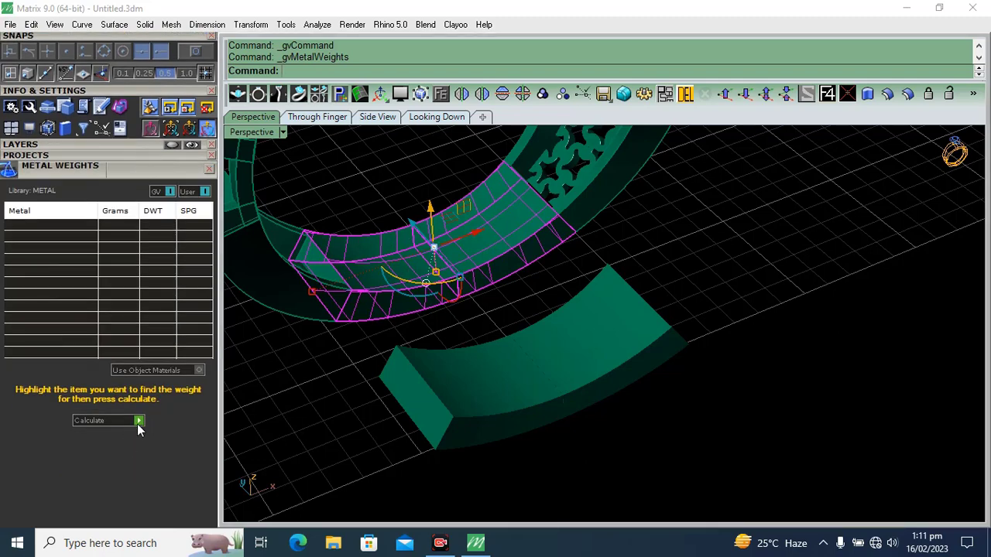
{"action": "left_click", "coordinate": [139, 421]}
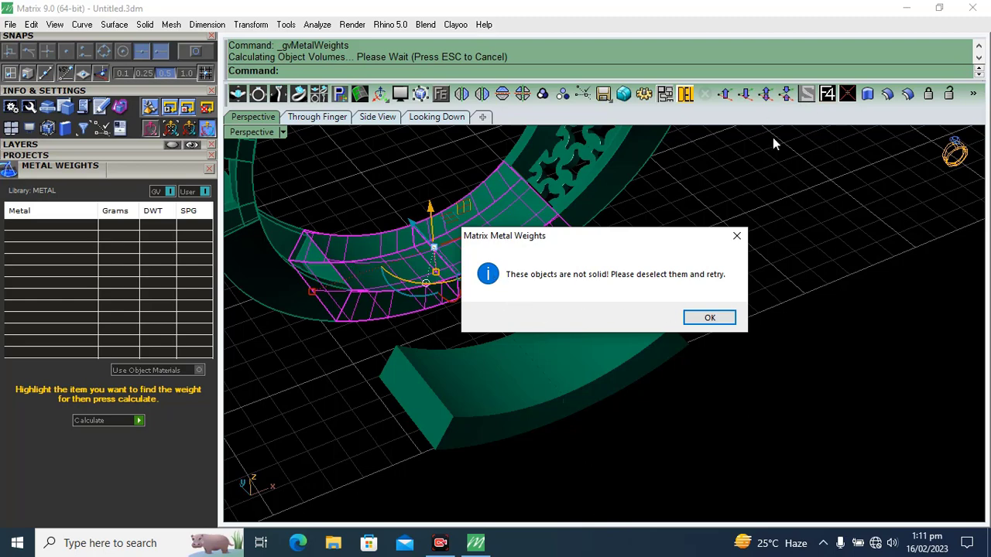
{"action": "left_click", "coordinate": [742, 237]}
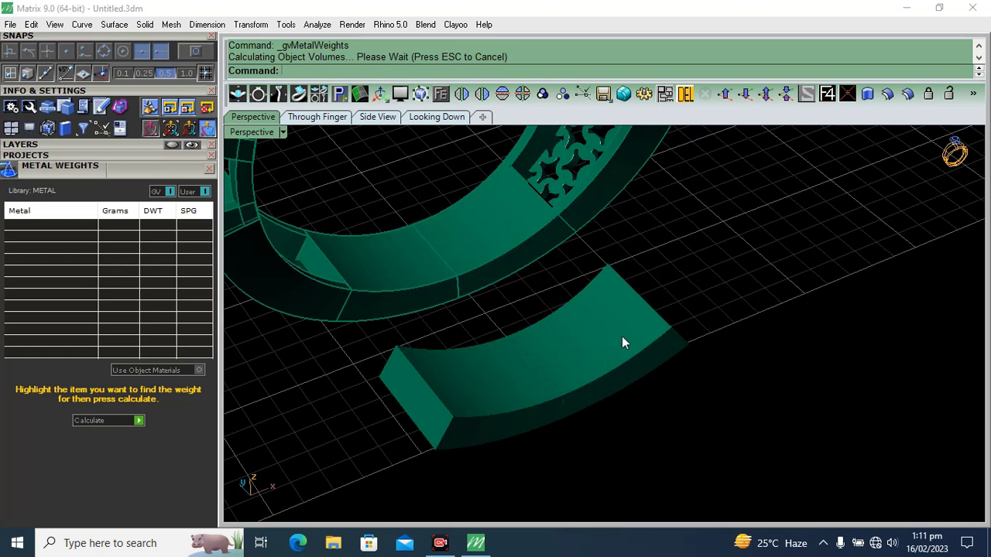
Calculate the metal weight of the separated bottom shank mesh
{"action": "left_click", "coordinate": [624, 343]}
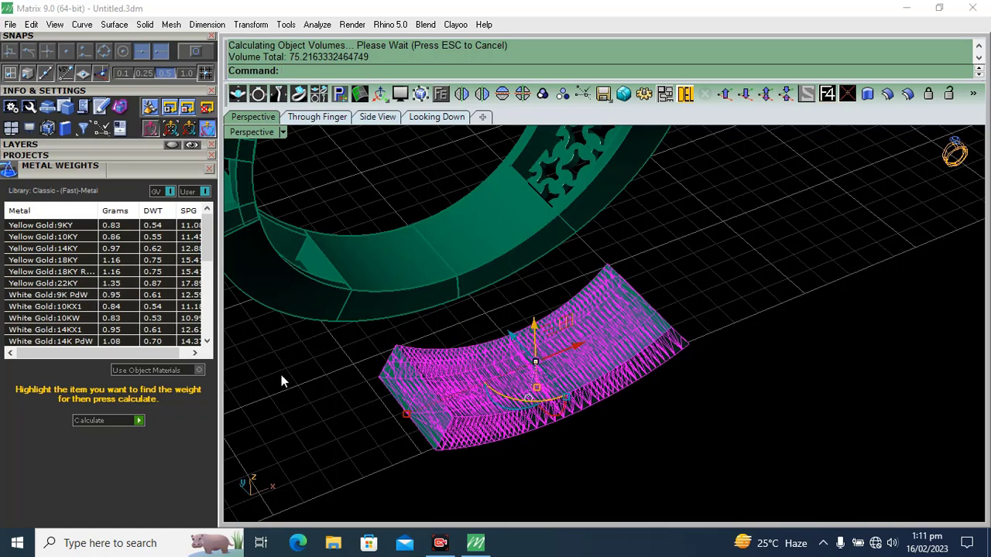
{"action": "left_click", "coordinate": [338, 433]}
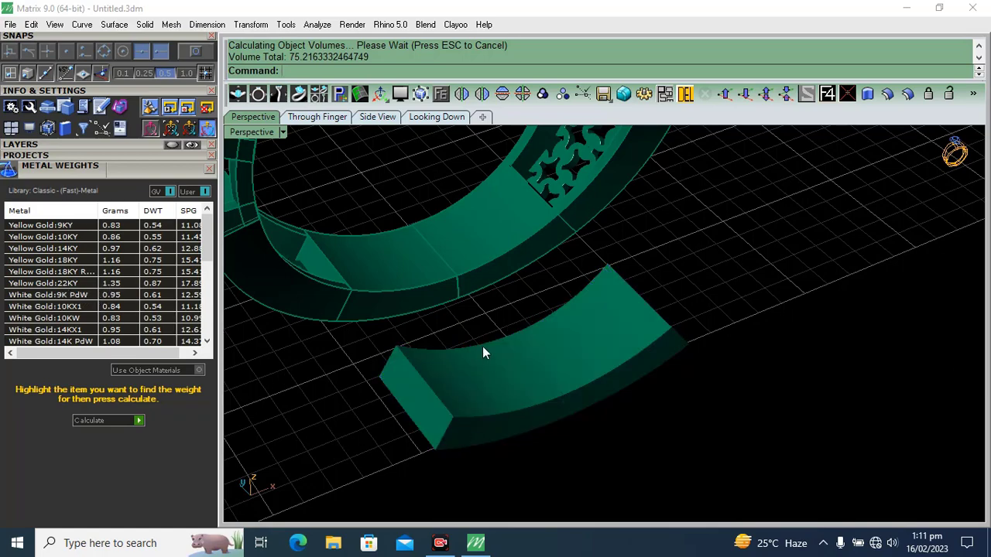
{"action": "scroll", "coordinate": [496, 370], "scroll_direction": "down", "scroll_amount": 5}
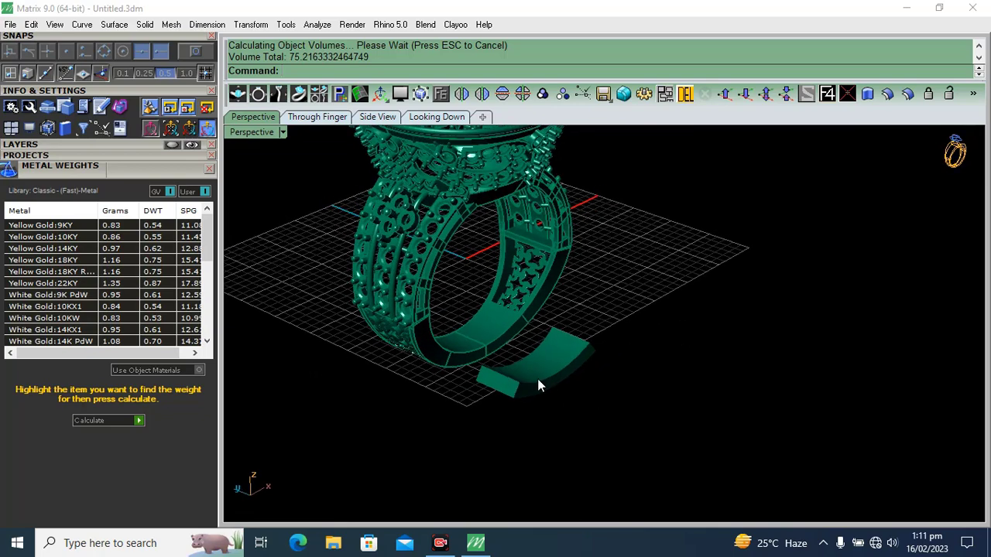
Delete the bottom shank mesh lying beside the ring
{"action": "left_click", "coordinate": [540, 384]}
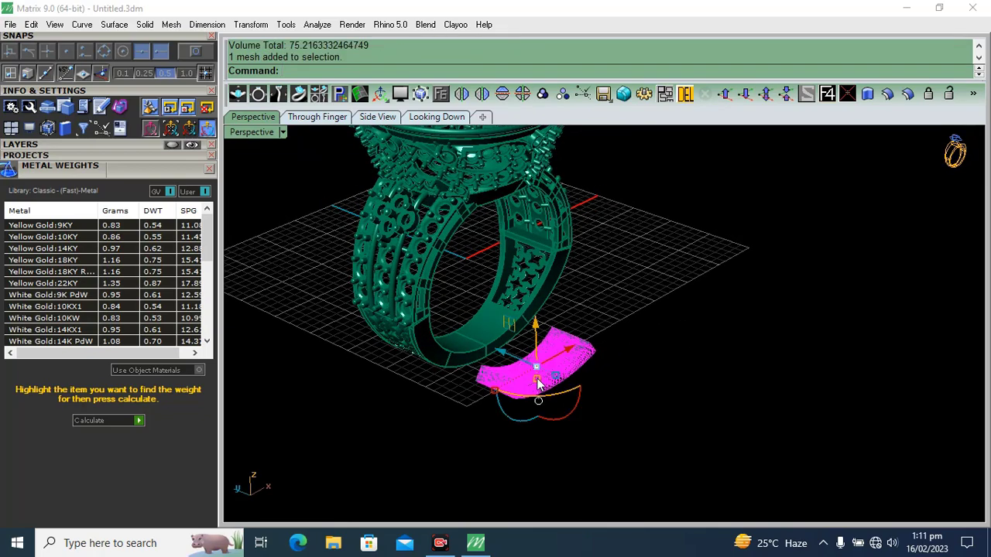
{"action": "left_click", "coordinate": [694, 328]}
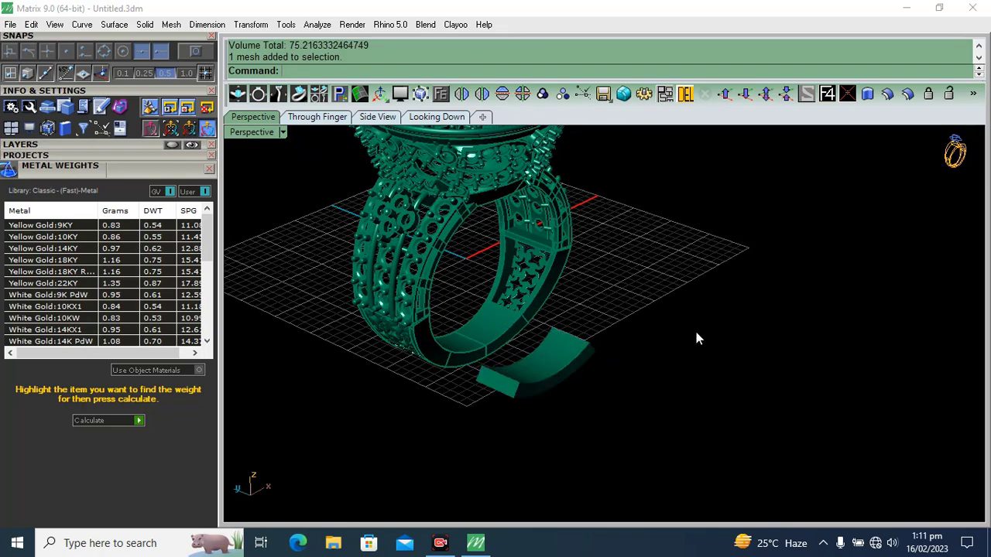
{"action": "right_click_drag", "start_coordinate": [593, 362], "coordinate": [589, 386], "text": "shift"}
{"action": "left_click", "coordinate": [560, 397]}
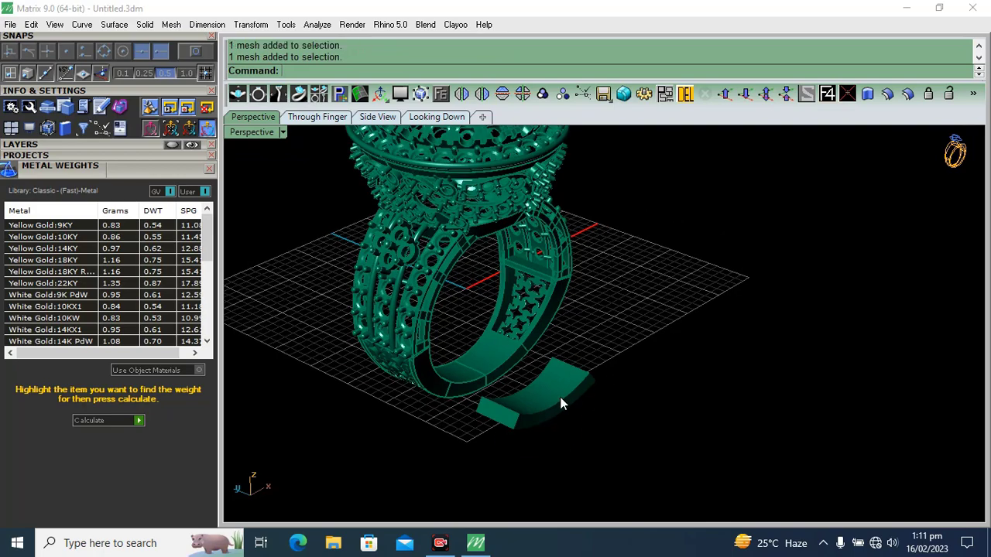
{"action": "left_click", "coordinate": [685, 95]}
Select the outer stone row on one shank shoulder, including its prongs and the narrow surfaces along its edge
{"action": "scroll", "coordinate": [432, 269], "scroll_direction": "up", "scroll_amount": 7}
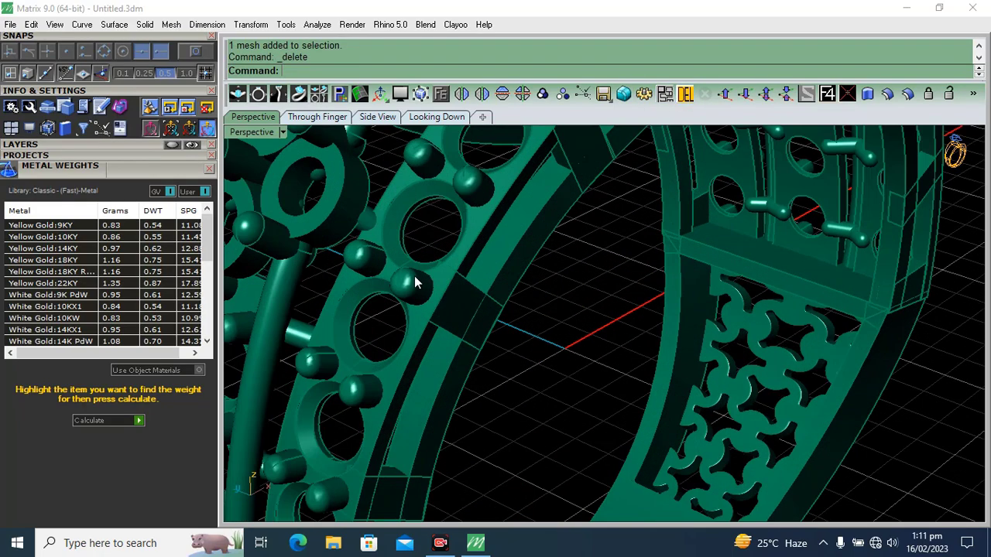
{"action": "left_click", "coordinate": [414, 277]}
{"action": "left_click", "coordinate": [478, 218], "text": "shift"}
{"action": "left_click", "coordinate": [485, 238], "text": "shift"}
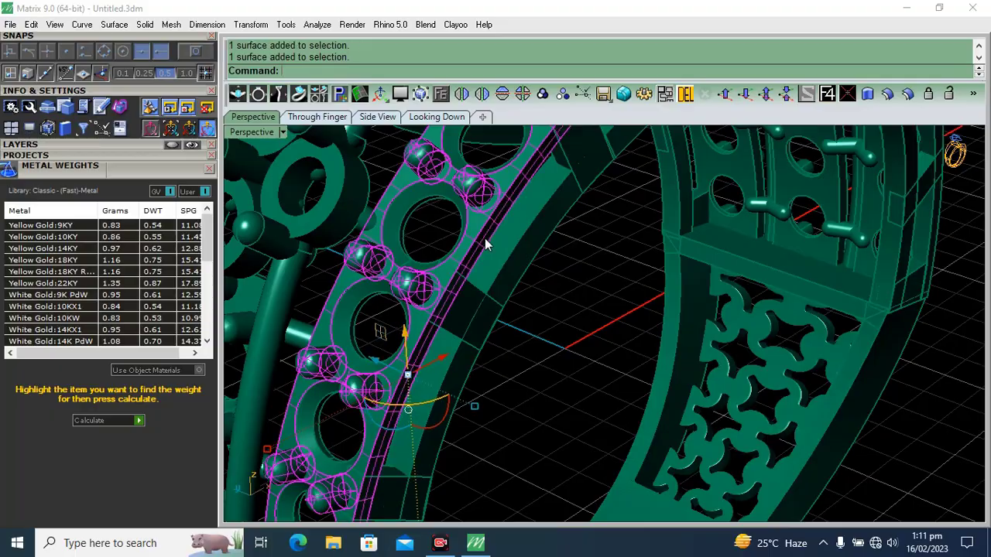
{"action": "right_click_drag", "start_coordinate": [485, 237], "coordinate": [732, 238]}
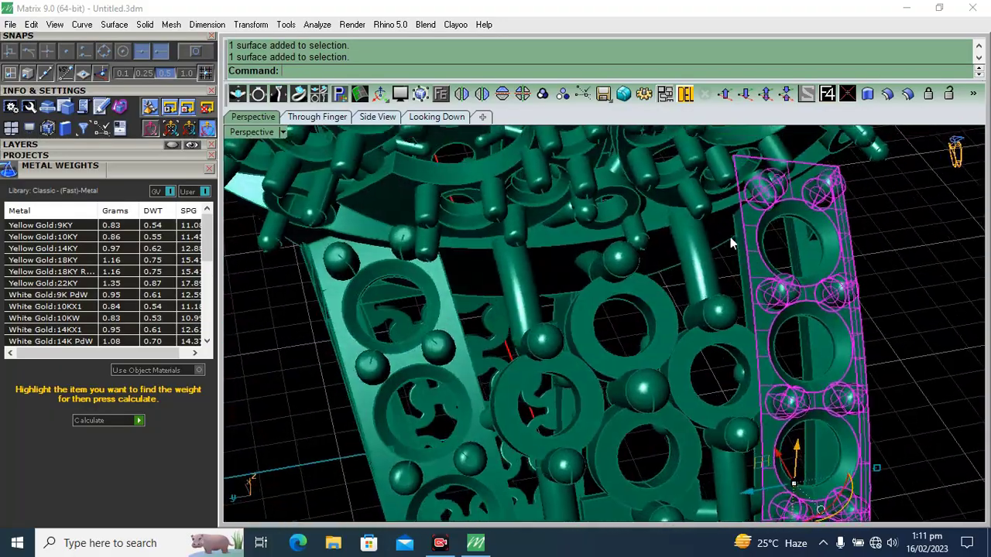
{"action": "scroll", "coordinate": [774, 267], "scroll_direction": "up", "scroll_amount": 5}
{"action": "scroll", "coordinate": [648, 283], "scroll_direction": "down", "scroll_amount": 4}
{"action": "scroll", "coordinate": [648, 283], "scroll_direction": "down", "scroll_amount": 8}
{"action": "right_click_drag", "start_coordinate": [557, 341], "coordinate": [445, 287]}
{"action": "scroll", "coordinate": [528, 313], "scroll_direction": "up", "scroll_amount": 6}
{"action": "scroll", "coordinate": [546, 306], "scroll_direction": "up", "scroll_amount": 4}
{"action": "scroll", "coordinate": [545, 306], "scroll_direction": "down", "scroll_amount": 4}
{"action": "scroll", "coordinate": [593, 339], "scroll_direction": "down", "scroll_amount": 3}
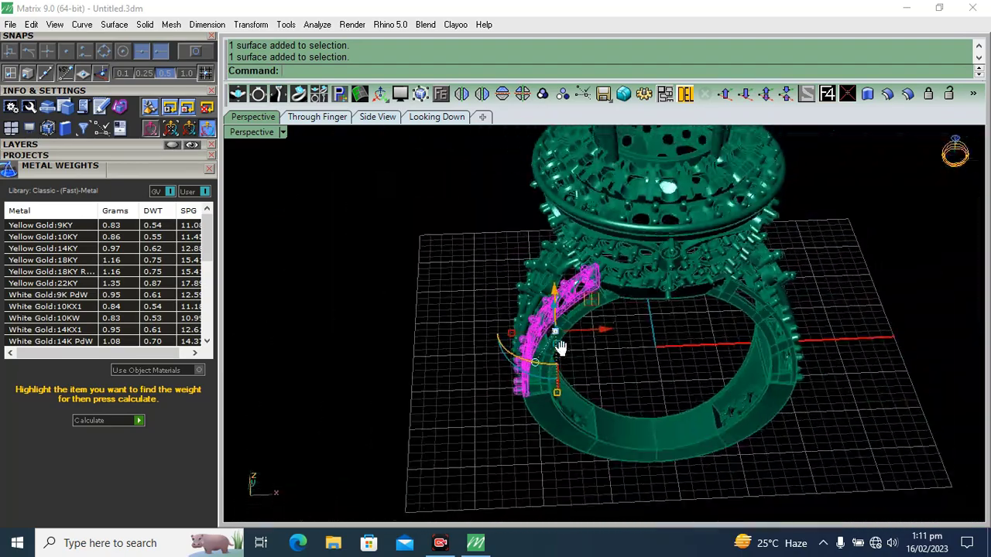
Create a print mesh from the selected shoulder stone row on layer User 02 with extended repair on and a mesh tolerance of 0.002
{"action": "left_click", "coordinate": [211, 168]}
{"action": "right_click_drag", "start_coordinate": [356, 260], "coordinate": [379, 250]}
{"action": "left_click_drag", "start_coordinate": [101, 231], "coordinate": [82, 508]}
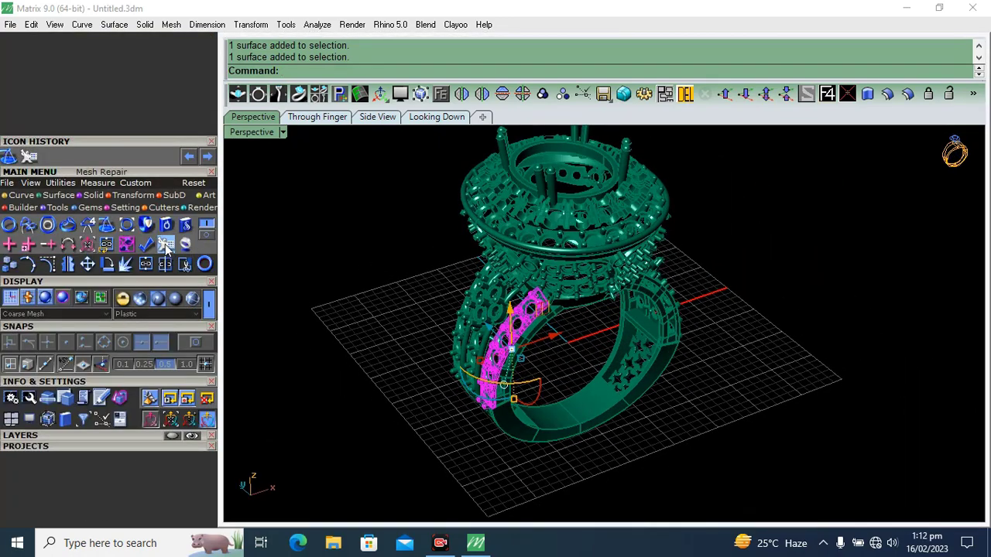
{"action": "left_click", "coordinate": [165, 244]}
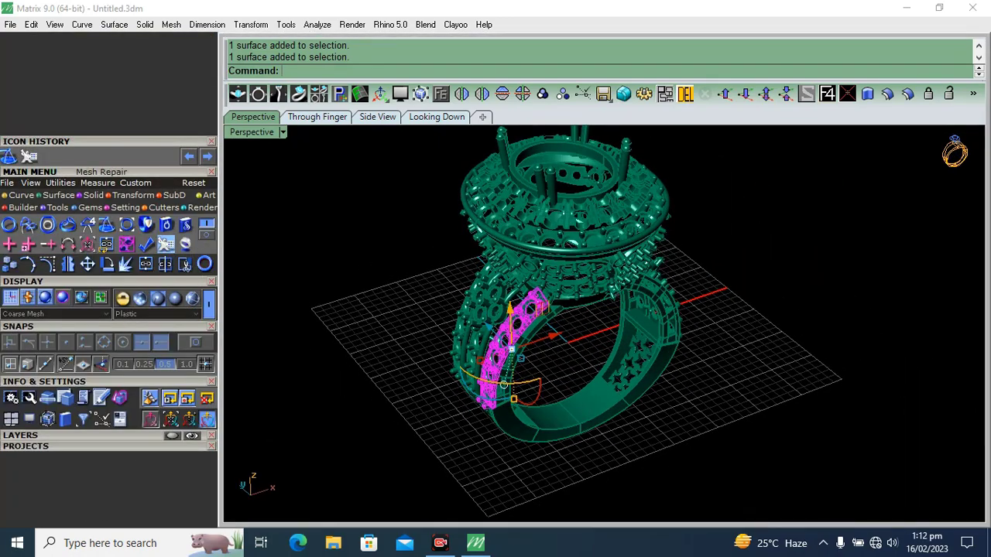
{"action": "left_click", "coordinate": [109, 439]}
{"action": "left_click_drag", "start_coordinate": [105, 436], "coordinate": [113, 387]}
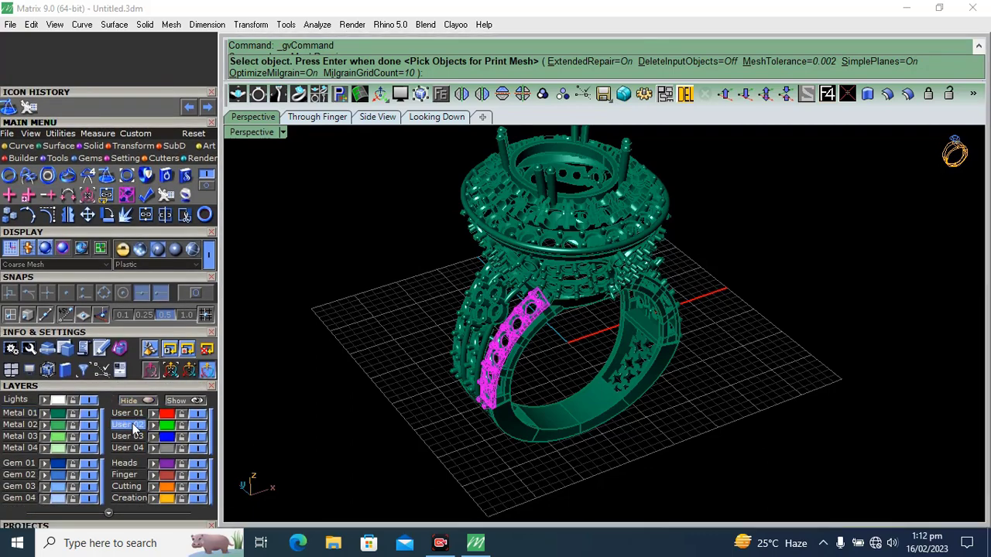
{"action": "right_click_drag", "start_coordinate": [450, 374], "coordinate": [664, 350]}
{"action": "key", "text": "Return"}
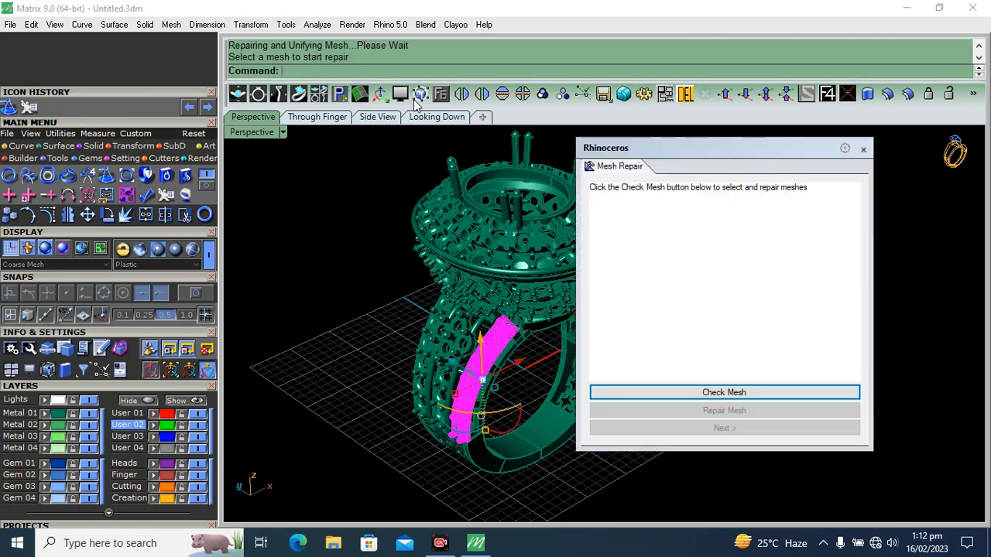
{"action": "left_click", "coordinate": [863, 149]}
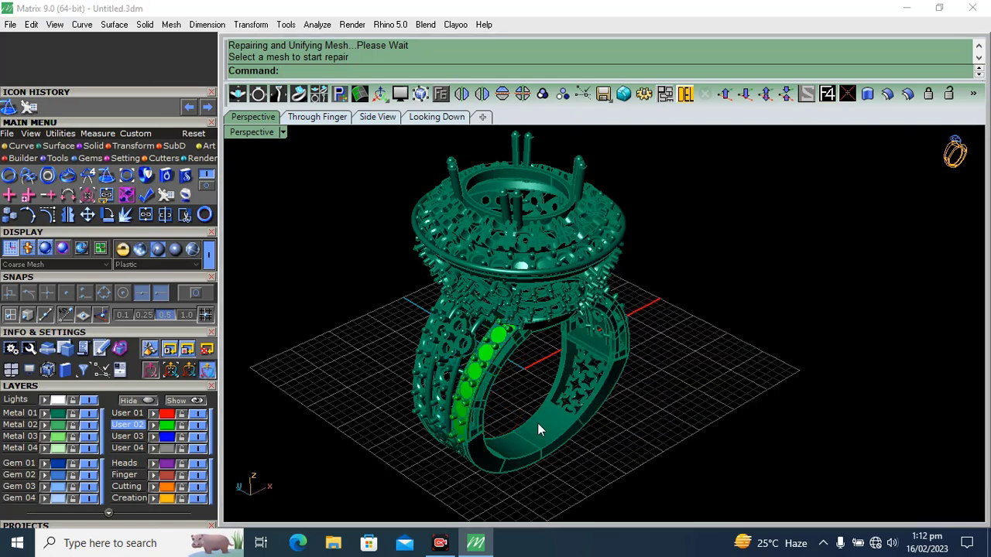
Move the green print mesh of the shoulder stone row sideways off the shank and inspect its stone seats and prongs
{"action": "scroll", "coordinate": [495, 368], "scroll_direction": "up", "scroll_amount": 3}
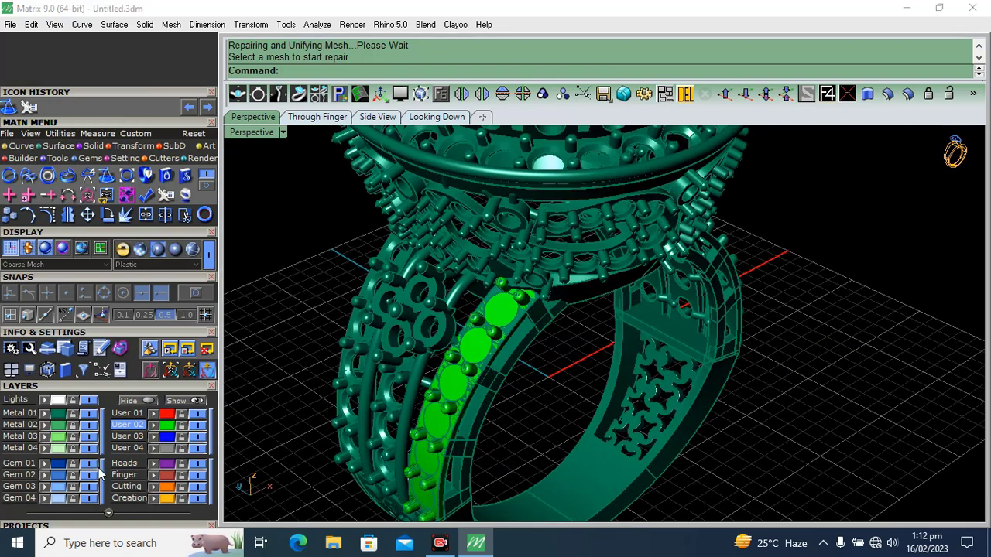
{"action": "left_click", "coordinate": [165, 427]}
{"action": "scroll", "coordinate": [474, 346], "scroll_direction": "down", "scroll_amount": 5}
{"action": "right_click_drag", "start_coordinate": [474, 346], "coordinate": [499, 378]}
{"action": "left_click_drag", "start_coordinate": [457, 361], "coordinate": [519, 374]}
{"action": "left_click", "coordinate": [688, 384]}
{"action": "scroll", "coordinate": [551, 401], "scroll_direction": "up", "scroll_amount": 5}
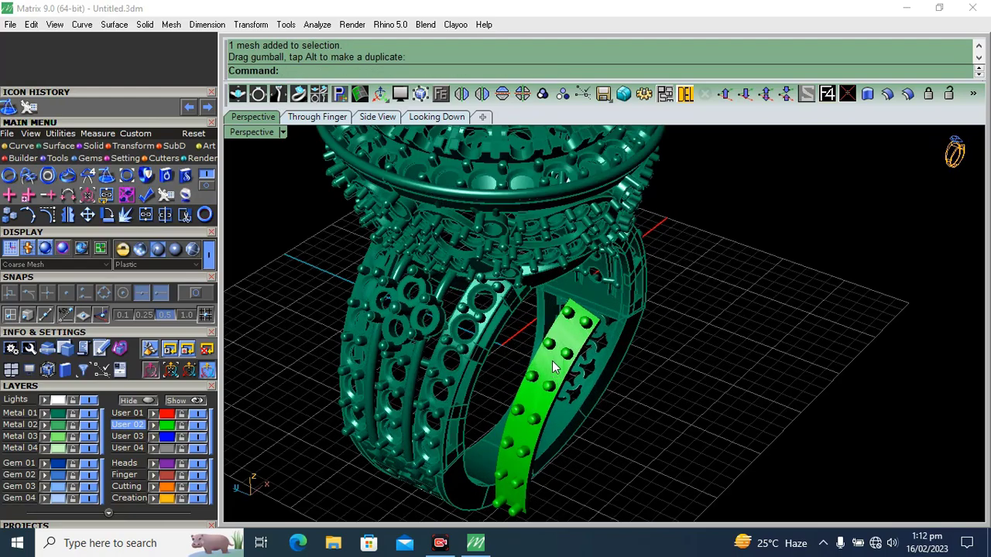
{"action": "scroll", "coordinate": [582, 353], "scroll_direction": "down", "scroll_amount": 5}
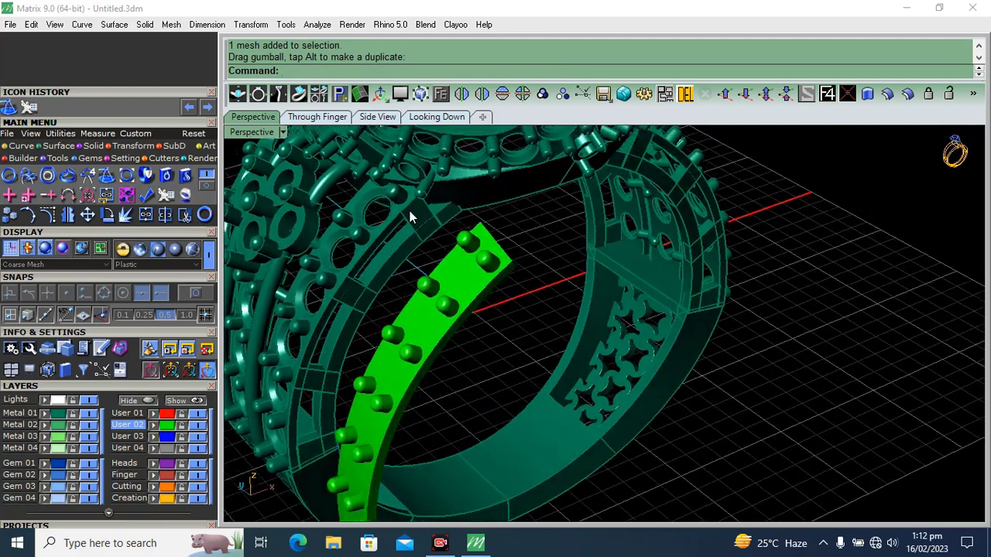
{"action": "scroll", "coordinate": [494, 256], "scroll_direction": "up", "scroll_amount": 4}
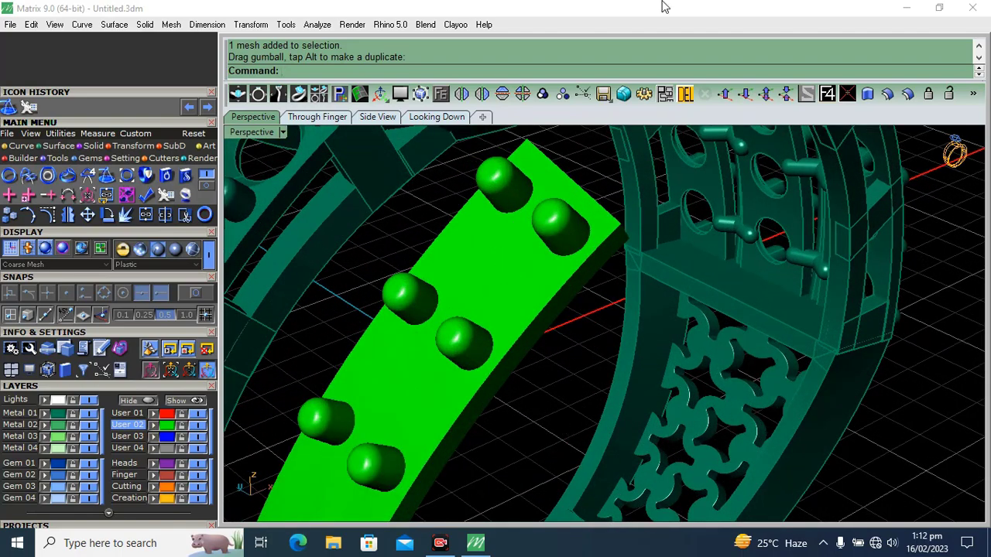
{"action": "scroll", "coordinate": [420, 209], "scroll_direction": "down", "scroll_amount": 5}
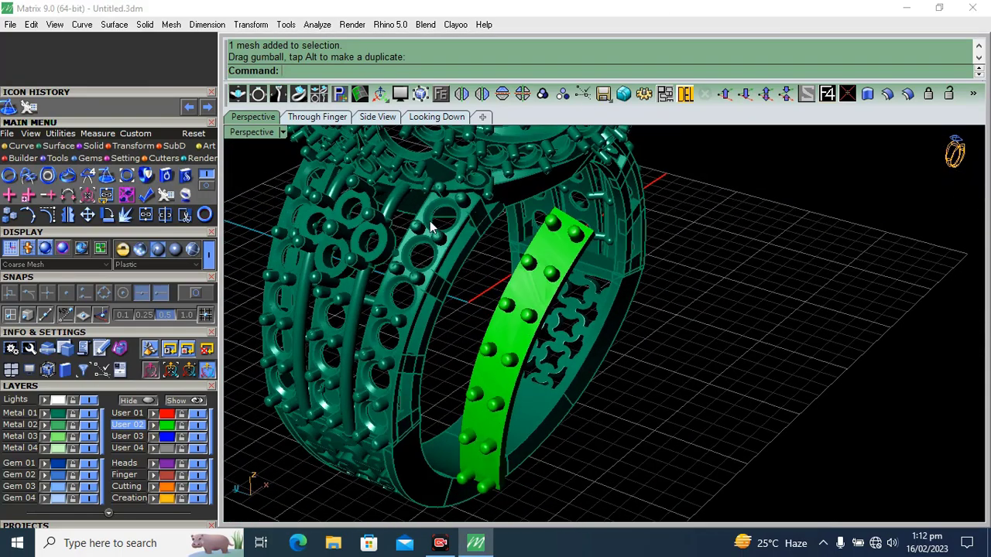
Move one stone-seat surface of the outer shoulder row out of its hole and examine it up close as a loose surface
{"action": "scroll", "coordinate": [431, 226], "scroll_direction": "up", "scroll_amount": 4}
{"action": "left_click", "coordinate": [424, 258]}
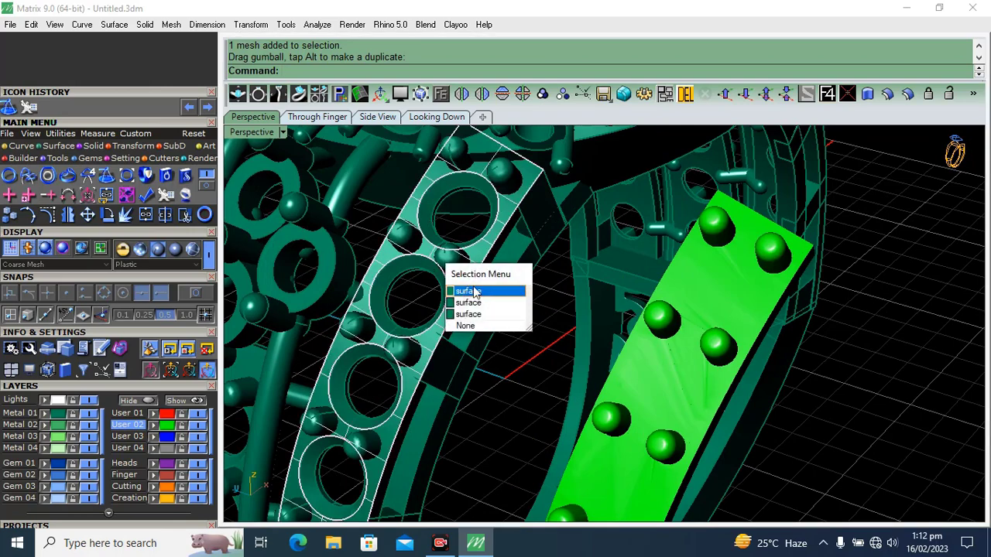
{"action": "left_click", "coordinate": [456, 298]}
{"action": "left_click_drag", "start_coordinate": [436, 274], "coordinate": [390, 305]}
{"action": "left_click", "coordinate": [563, 361]}
{"action": "scroll", "coordinate": [395, 269], "scroll_direction": "up", "scroll_amount": 5}
{"action": "left_click", "coordinate": [396, 269]}
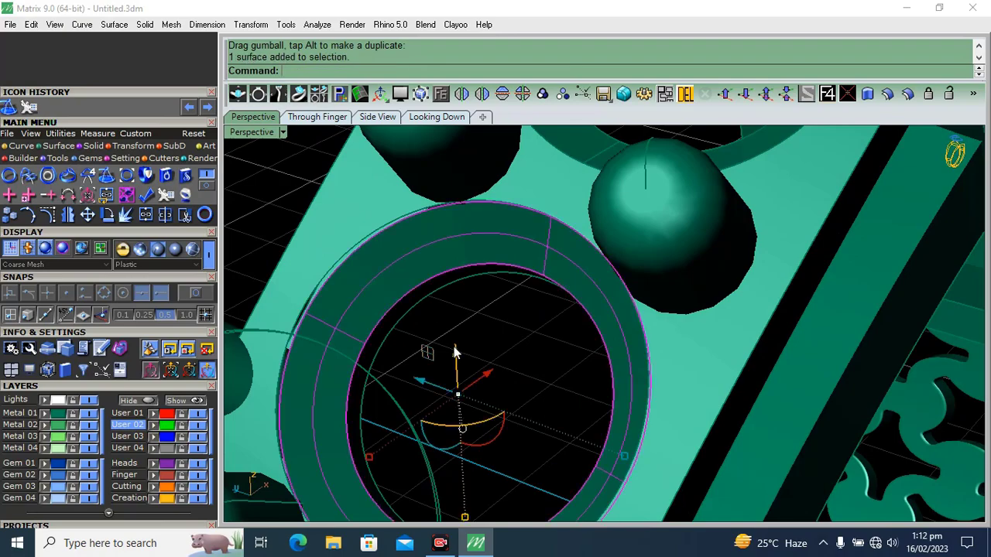
{"action": "scroll", "coordinate": [429, 309], "scroll_direction": "down", "scroll_amount": 5}
{"action": "left_click", "coordinate": [735, 338]}
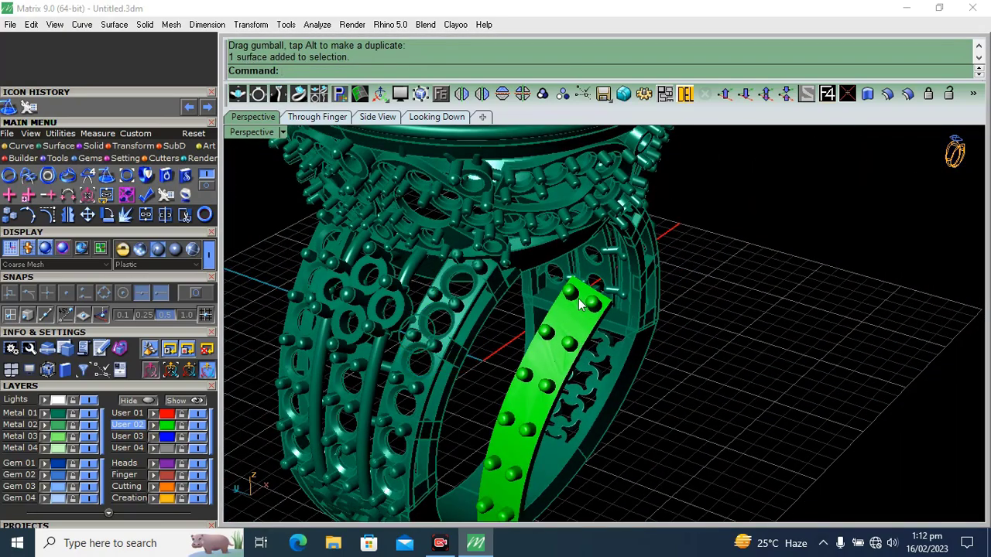
Delete the green print mesh of the shoulder stone row beside the shank
{"action": "right_click_drag", "start_coordinate": [575, 308], "coordinate": [624, 302]}
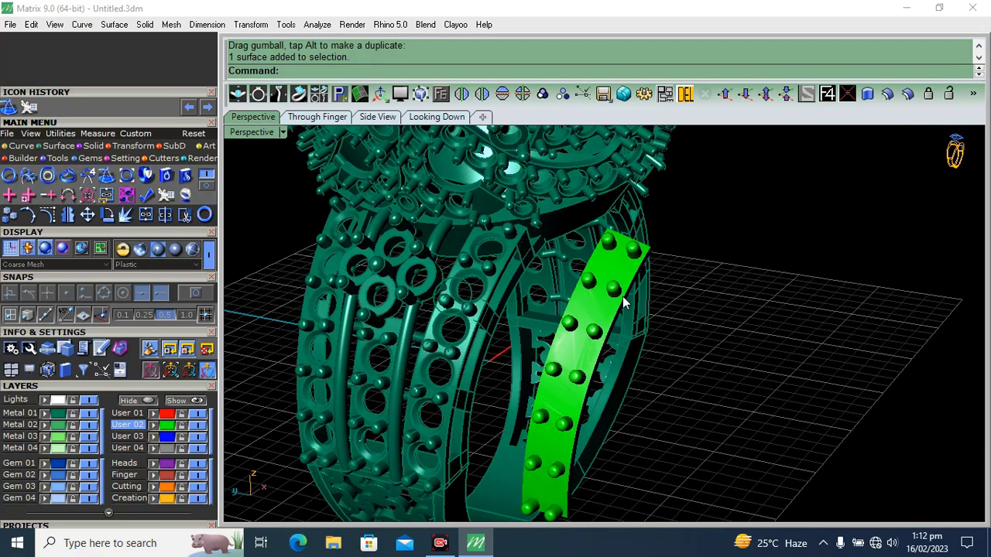
{"action": "scroll", "coordinate": [600, 282], "scroll_direction": "up", "scroll_amount": 2}
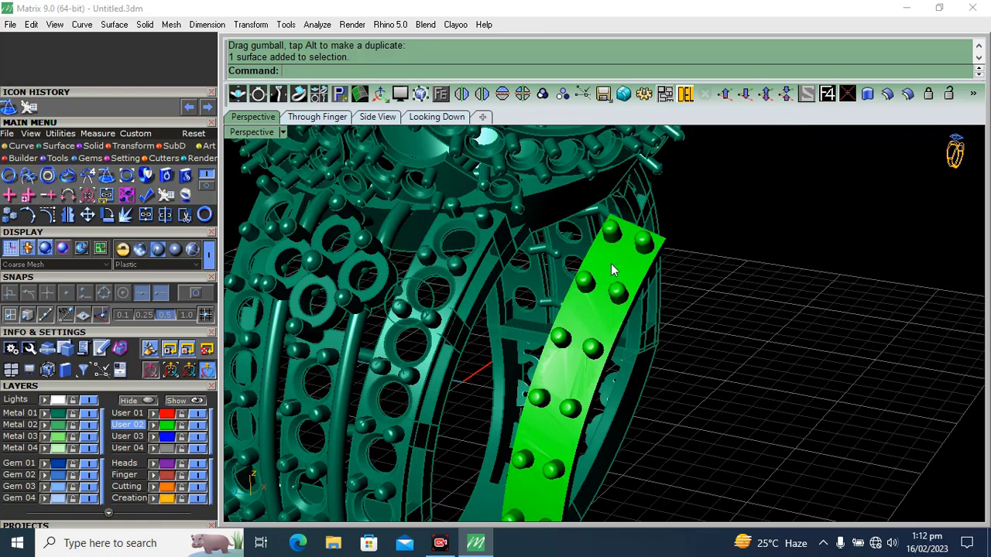
{"action": "left_click", "coordinate": [611, 269]}
{"action": "key", "text": "Delete"}
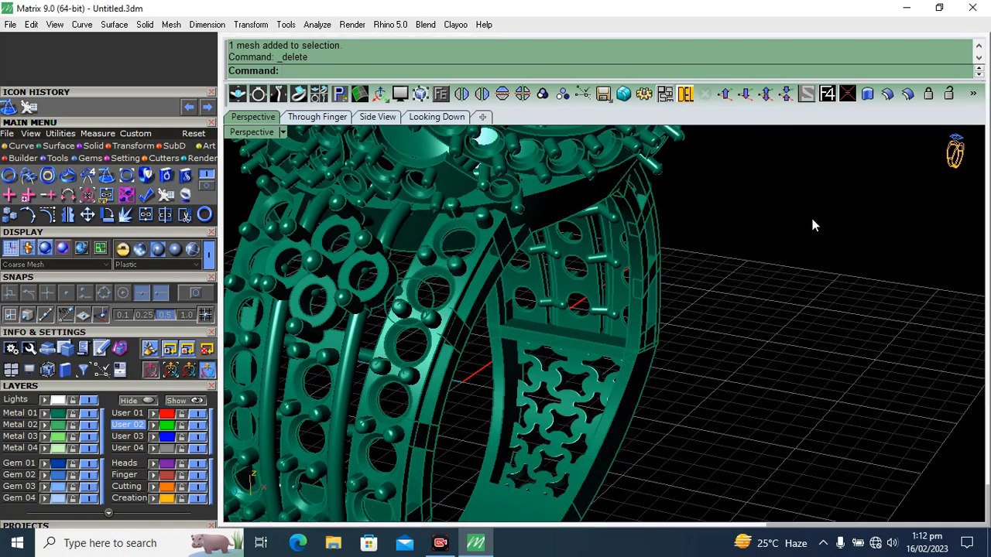
Examine the whole ring, then the prongs, stone seats and base frame of the ring head
{"action": "scroll", "coordinate": [540, 273], "scroll_direction": "down", "scroll_amount": 3}
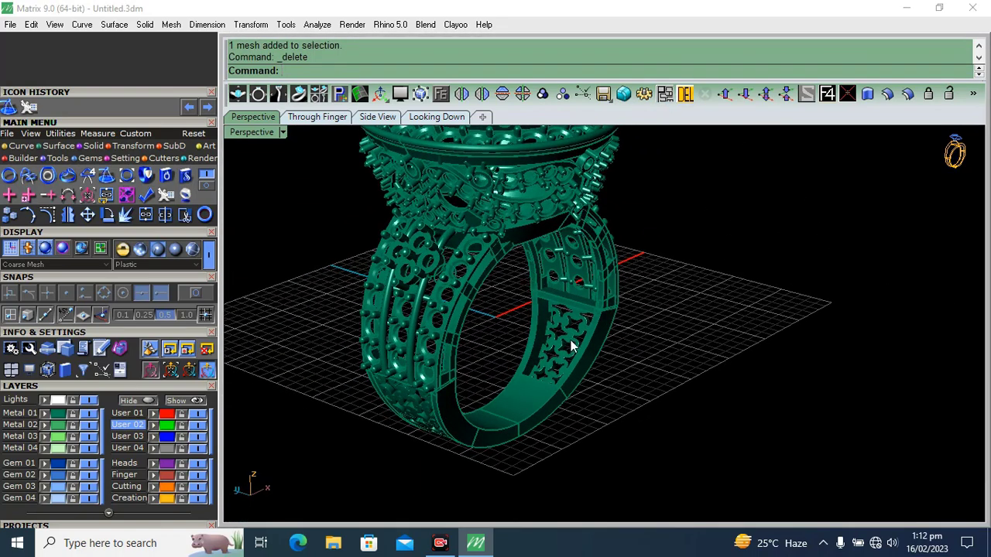
{"action": "right_click_drag", "start_coordinate": [649, 346], "coordinate": [626, 377], "text": "shift"}
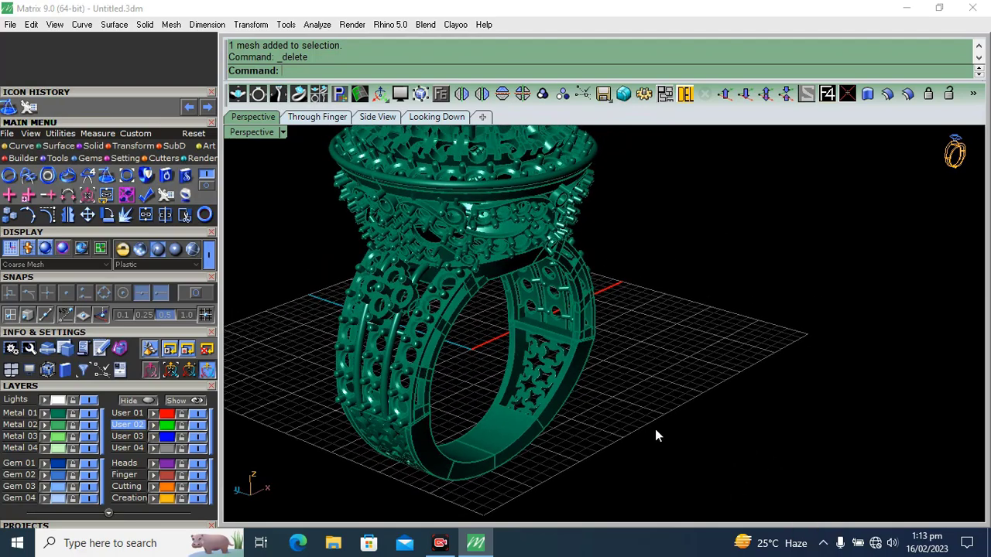
{"action": "right_click_drag", "start_coordinate": [656, 436], "coordinate": [546, 331]}
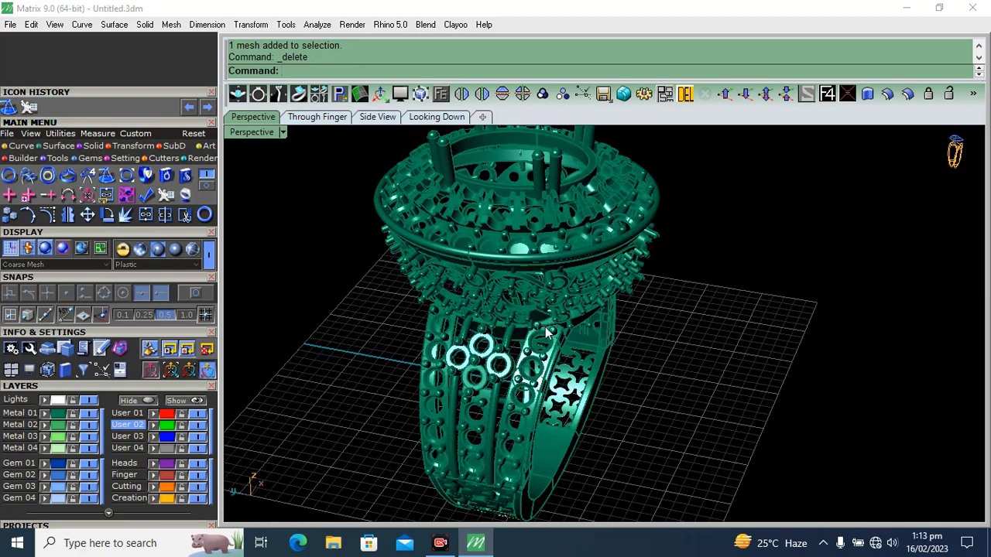
{"action": "scroll", "coordinate": [646, 308], "scroll_direction": "down", "scroll_amount": 2}
{"action": "scroll", "coordinate": [509, 261], "scroll_direction": "up", "scroll_amount": 8}
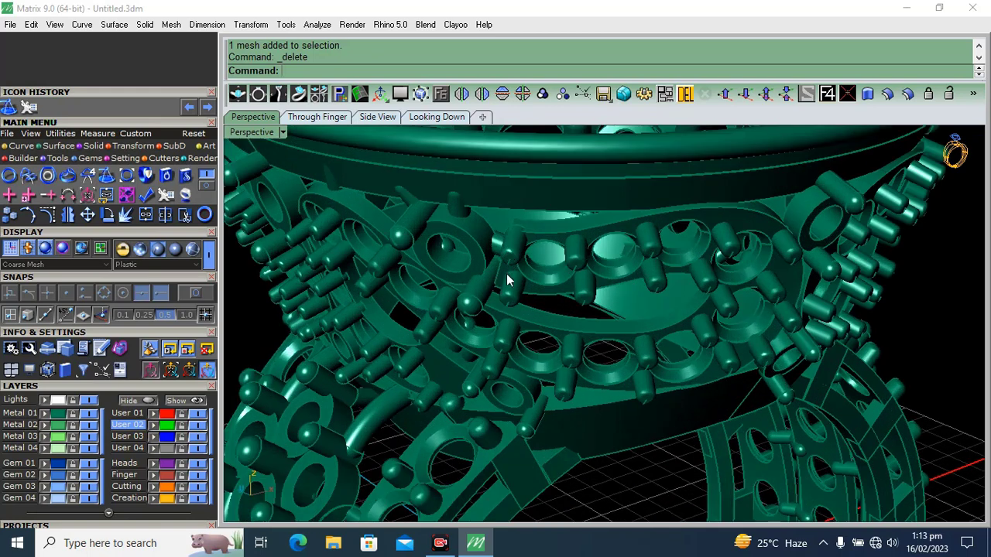
{"action": "scroll", "coordinate": [506, 280], "scroll_direction": "down", "scroll_amount": 7}
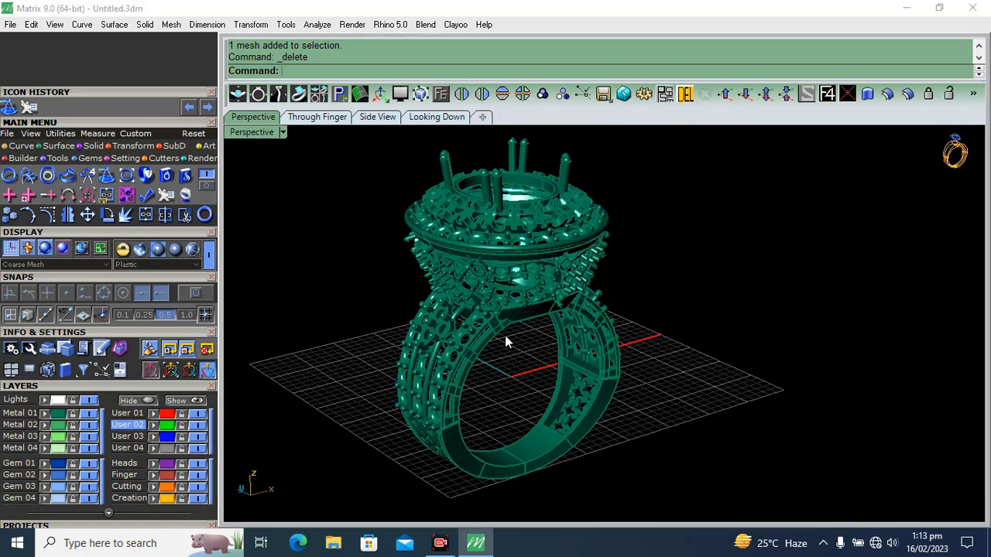
{"action": "scroll", "coordinate": [532, 316], "scroll_direction": "up", "scroll_amount": 5}
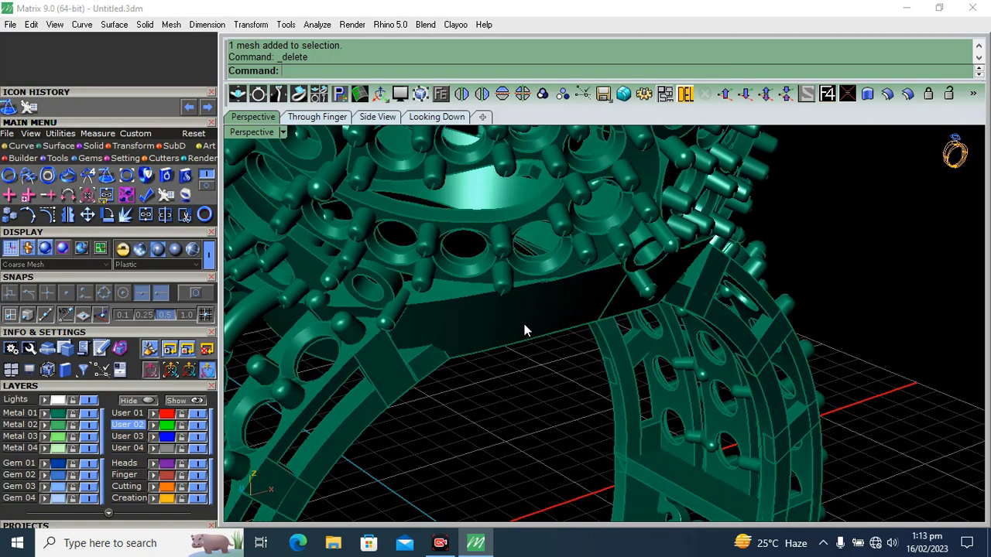
Explode the base frame polysurface beneath the ring head and move its side wall surface downward
{"action": "left_click", "coordinate": [523, 330]}
{"action": "left_click", "coordinate": [127, 216]}
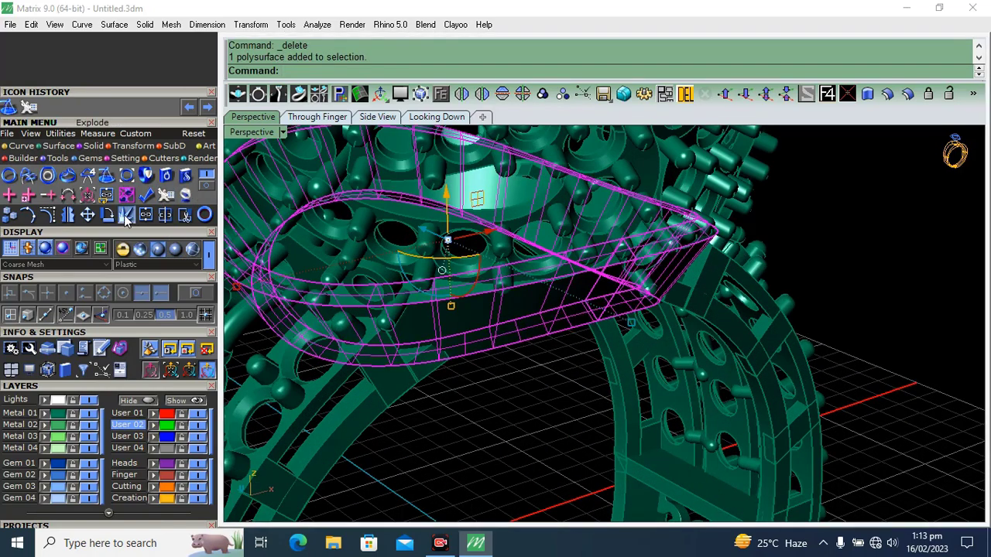
{"action": "key", "text": "Escape"}
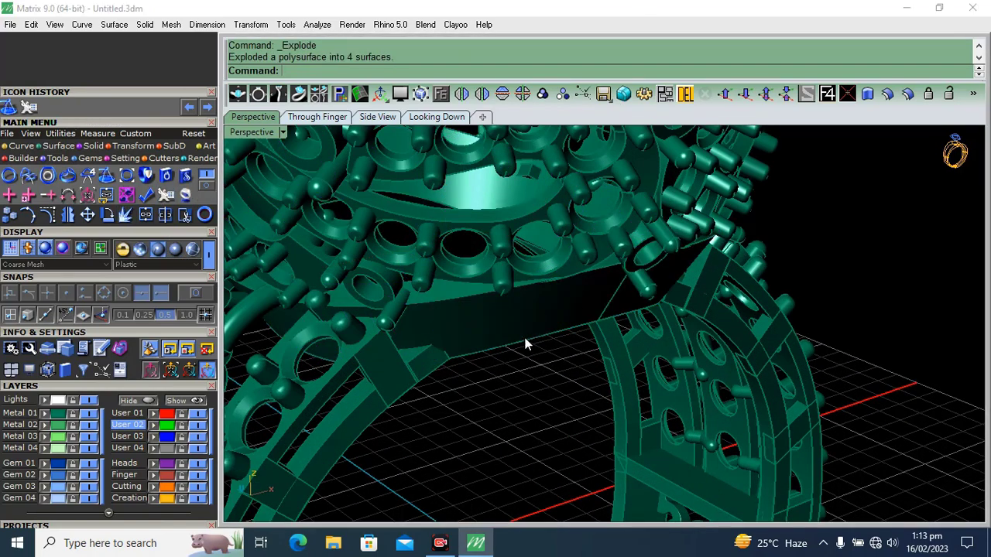
{"action": "left_click", "coordinate": [525, 341]}
{"action": "left_click_drag", "start_coordinate": [449, 203], "coordinate": [453, 267]}
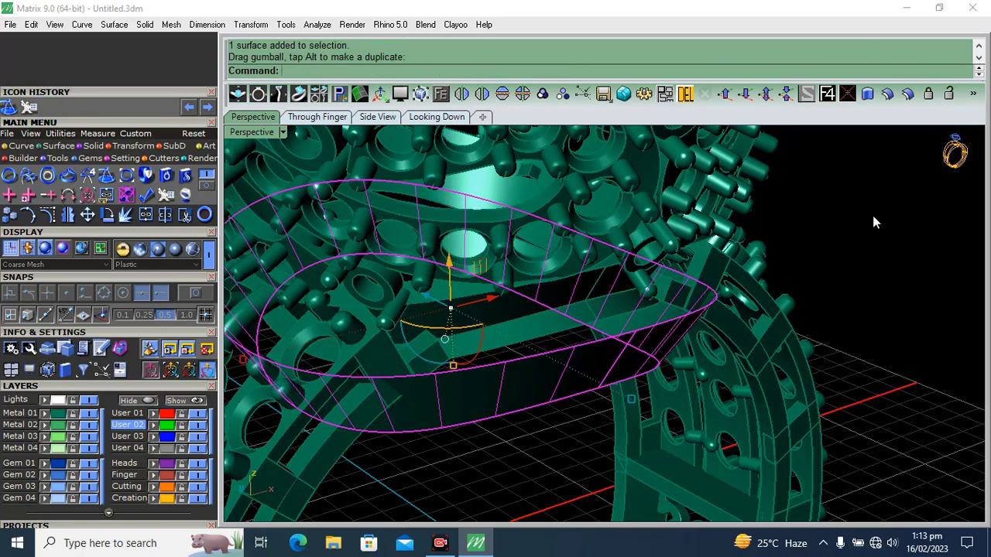
Undo the side wall move and the explode of the head's base frame
{"action": "key", "text": "ctrl+z"}
{"action": "key", "text": "ctrl+z"}
{"action": "scroll", "coordinate": [712, 299], "scroll_direction": "down", "scroll_amount": 8}
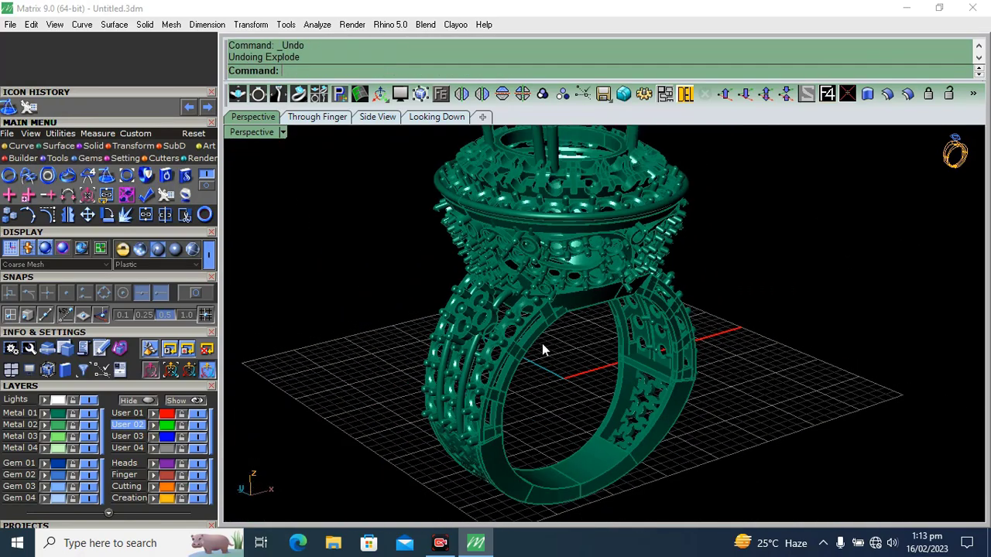
Examine the shank's side construction and select the narrow curved surface along the shoulder stone row's edge
{"action": "right_click_drag", "start_coordinate": [542, 346], "coordinate": [626, 352]}
{"action": "scroll", "coordinate": [537, 408], "scroll_direction": "up", "scroll_amount": 9}
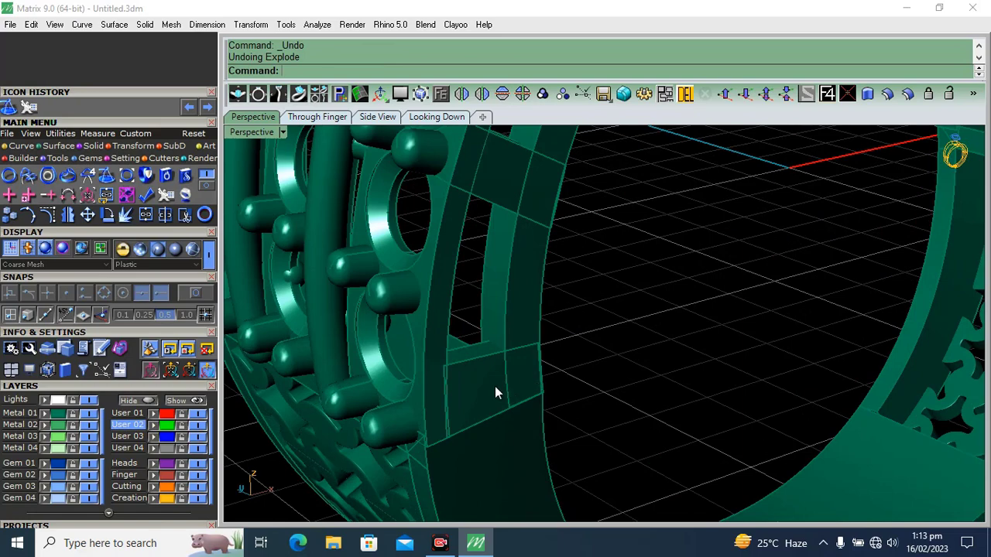
{"action": "scroll", "coordinate": [494, 386], "scroll_direction": "down", "scroll_amount": 6}
{"action": "right_click_drag", "start_coordinate": [494, 387], "coordinate": [600, 387]}
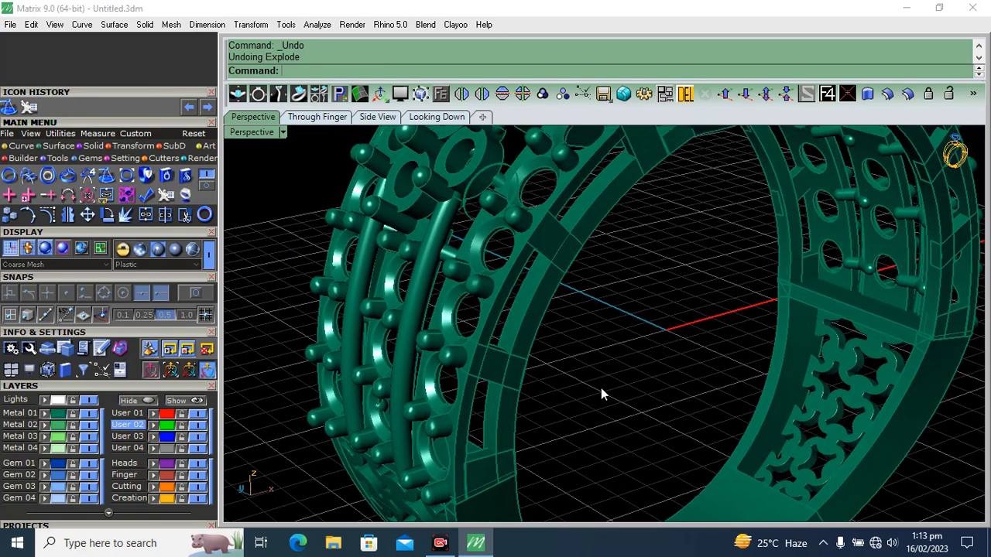
{"action": "left_click", "coordinate": [507, 273]}
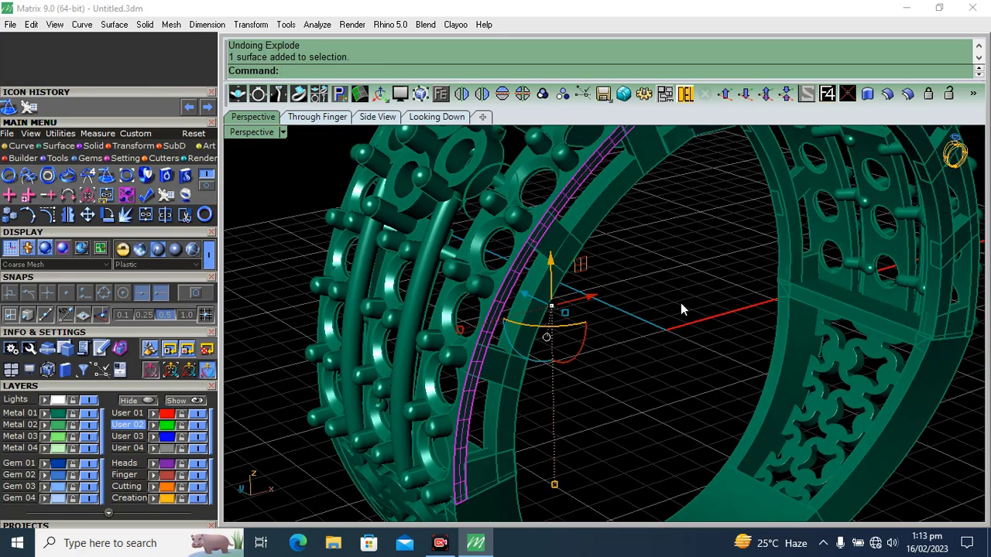
Select the ring's surfaces, polysurfaces, meshes and curves together, join them and clear the selection
{"action": "left_click_drag", "start_coordinate": [681, 309], "coordinate": [320, 210]}
{"action": "scroll", "coordinate": [464, 325], "scroll_direction": "down", "scroll_amount": 5}
{"action": "left_click_drag", "start_coordinate": [725, 418], "coordinate": [207, 143]}
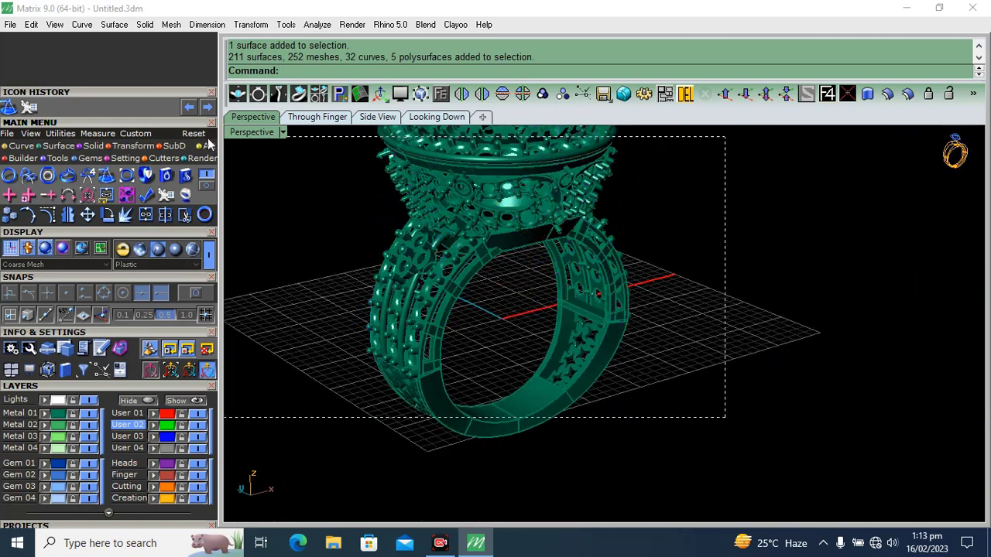
{"action": "left_click_drag", "start_coordinate": [283, 160], "coordinate": [284, 160]}
{"action": "left_click", "coordinate": [146, 216]}
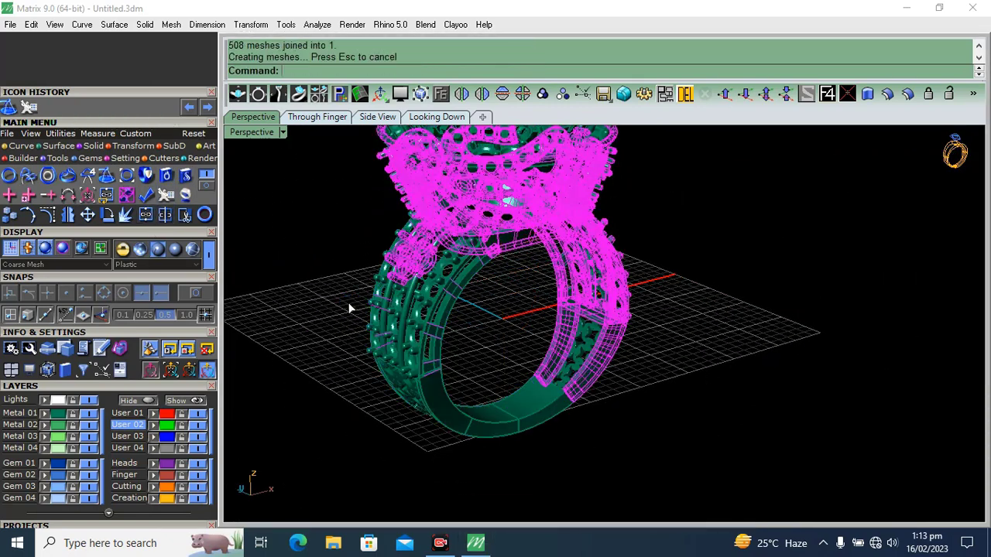
{"action": "left_click", "coordinate": [294, 225]}
Create a print mesh of the joined outer shoulder stone row on layer User 02 with extended repair on and mesh tolerance 0.002
{"action": "scroll", "coordinate": [424, 278], "scroll_direction": "up", "scroll_amount": 6}
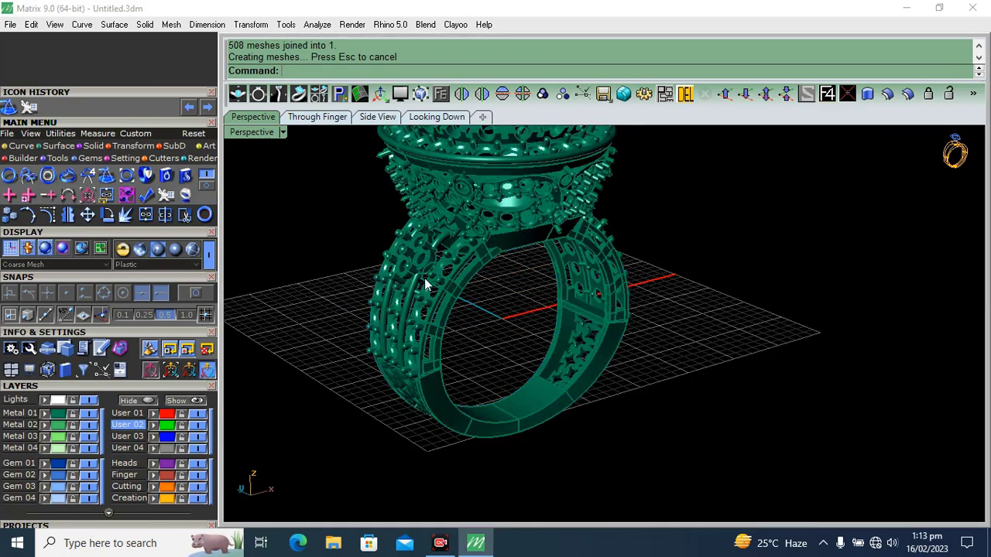
{"action": "left_click", "coordinate": [472, 263]}
{"action": "scroll", "coordinate": [438, 262], "scroll_direction": "down", "scroll_amount": 4}
{"action": "right_click_drag", "start_coordinate": [437, 261], "coordinate": [457, 277]}
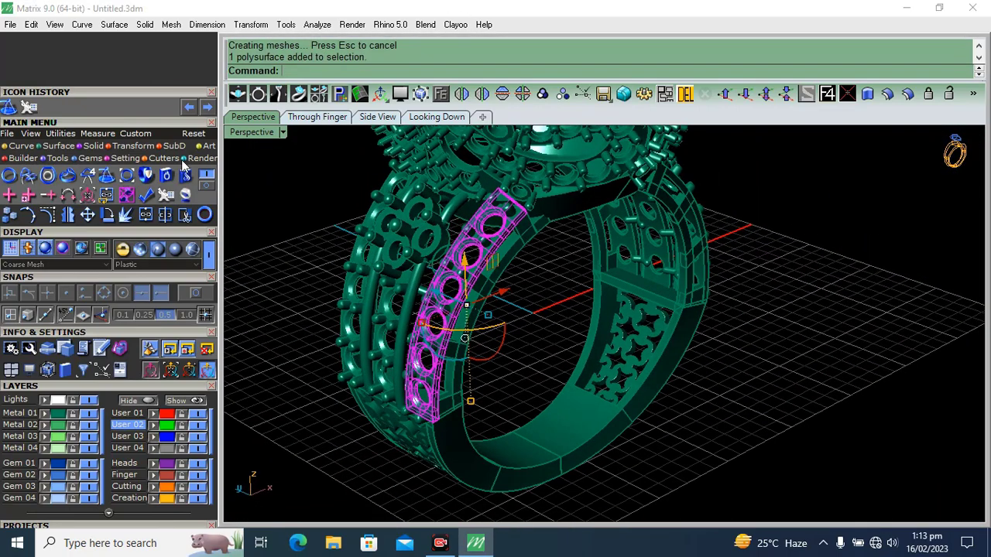
{"action": "left_click", "coordinate": [166, 197]}
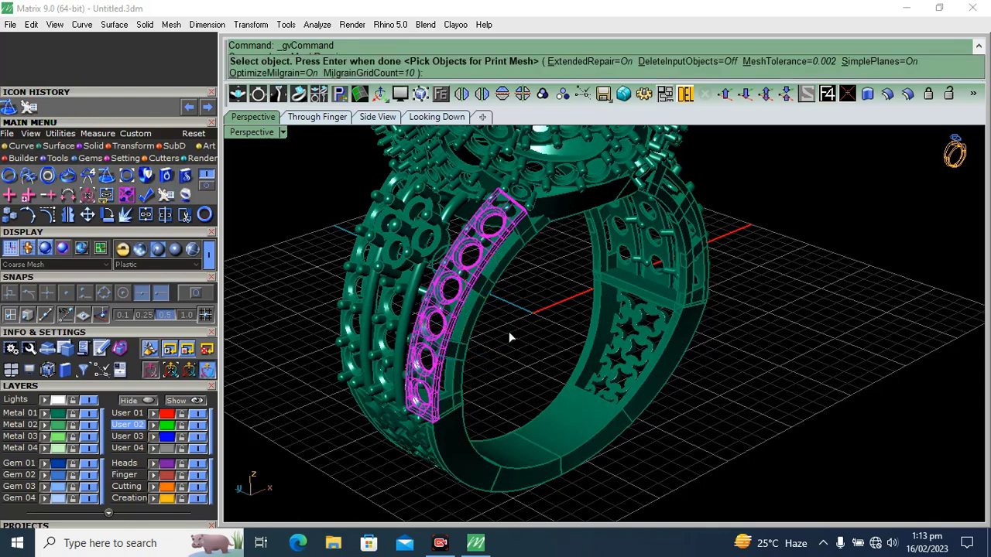
{"action": "right_click", "coordinate": [828, 292]}
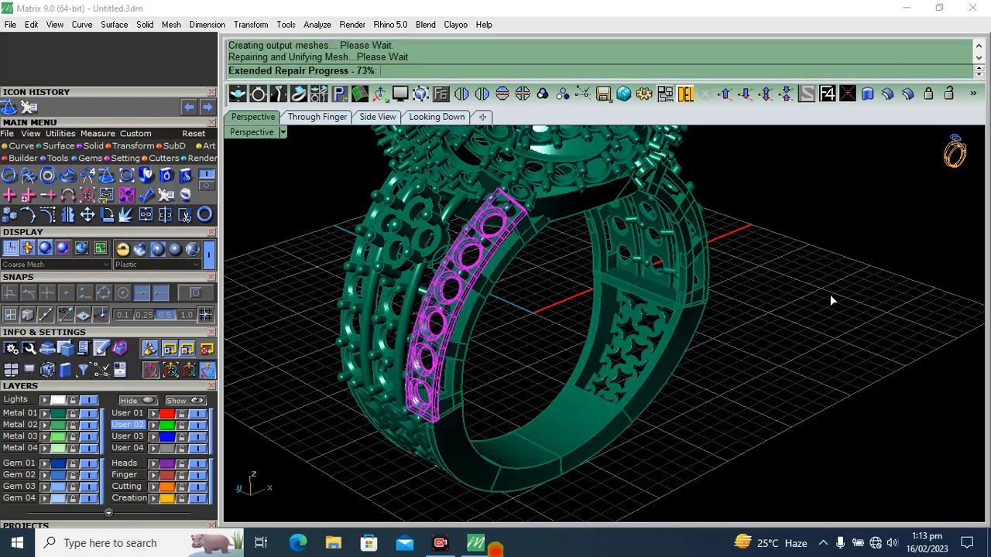
{"action": "left_click", "coordinate": [863, 148]}
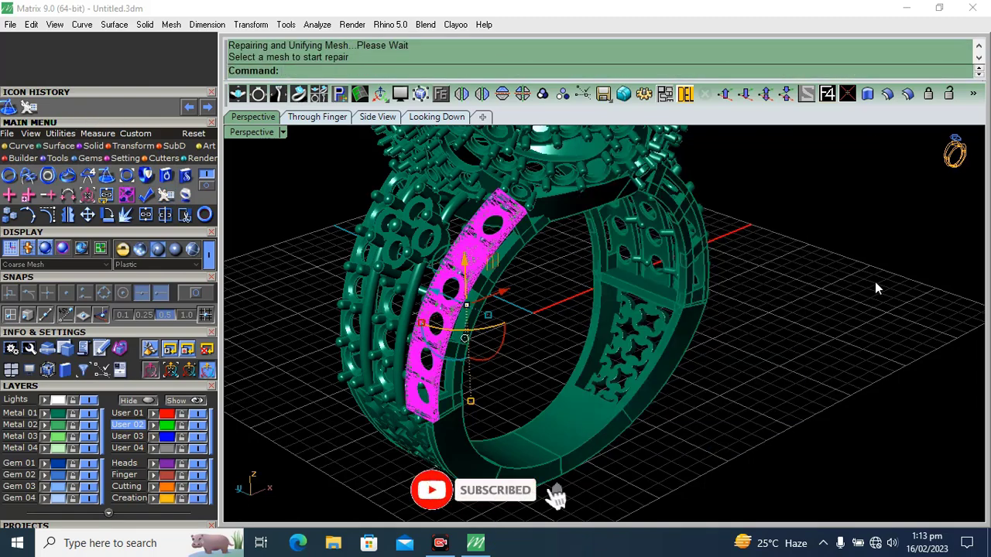
Move the green print mesh sideways off the shoulder and compare its stone seats with the original row
{"action": "scroll", "coordinate": [420, 275], "scroll_direction": "up", "scroll_amount": 4}
{"action": "left_click", "coordinate": [513, 268]}
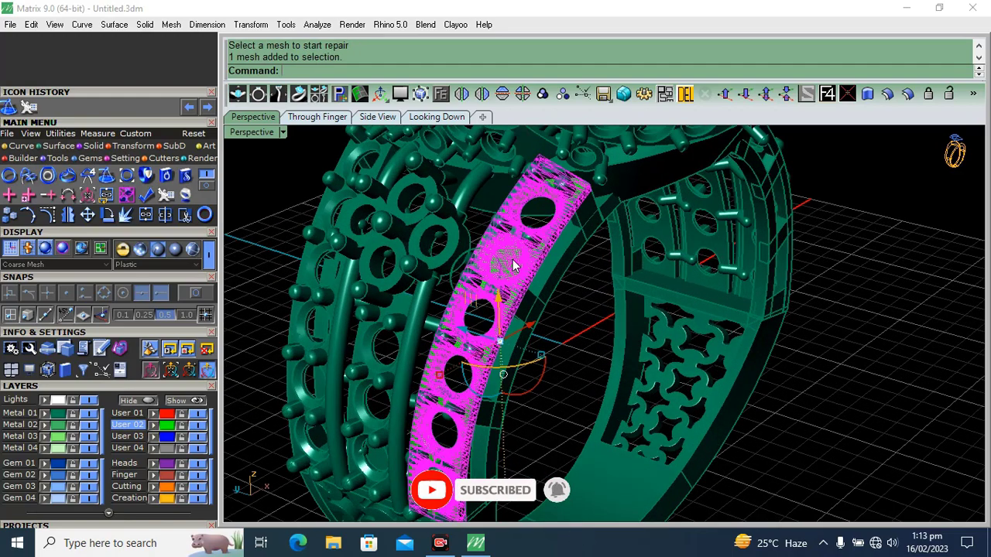
{"action": "left_click_drag", "start_coordinate": [460, 329], "coordinate": [574, 359]}
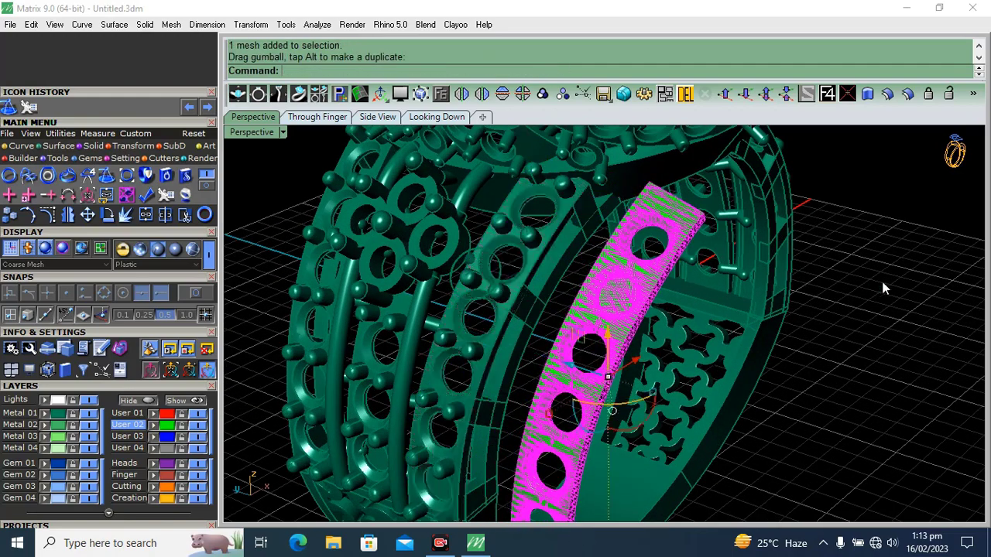
{"action": "left_click", "coordinate": [897, 271]}
{"action": "right_click_drag", "start_coordinate": [423, 295], "coordinate": [436, 286]}
{"action": "scroll", "coordinate": [465, 255], "scroll_direction": "up", "scroll_amount": 5}
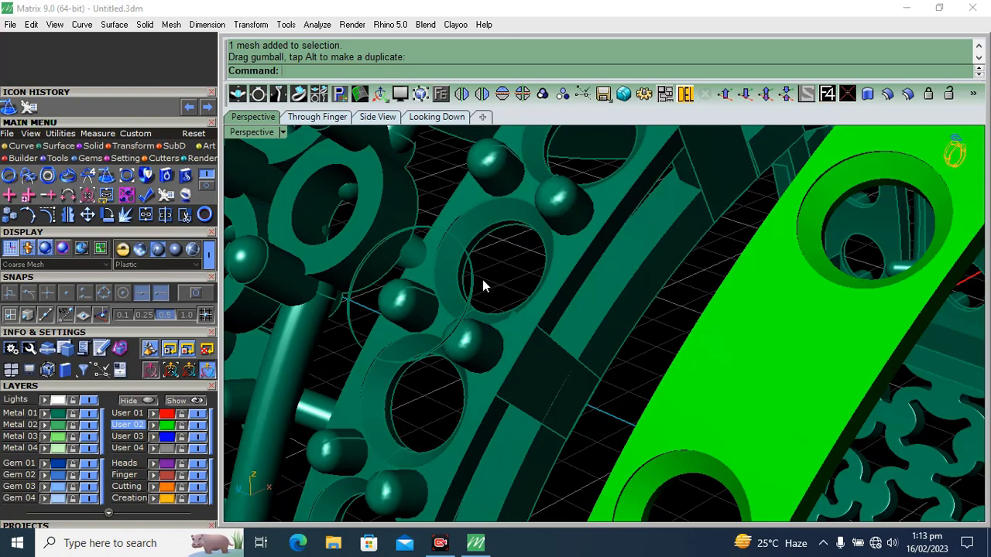
{"action": "scroll", "coordinate": [482, 279], "scroll_direction": "down", "scroll_amount": 5}
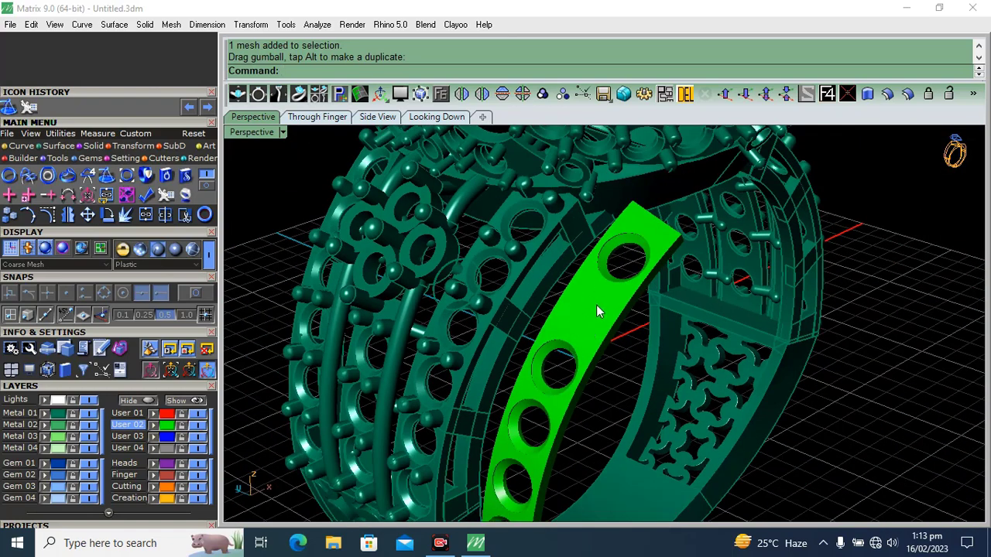
{"action": "scroll", "coordinate": [596, 311], "scroll_direction": "up", "scroll_amount": 2}
Undo the print mesh and the preceding edits back through the mesh deletion and the stone-seat surface move
{"action": "key", "text": "ctrl+z"}
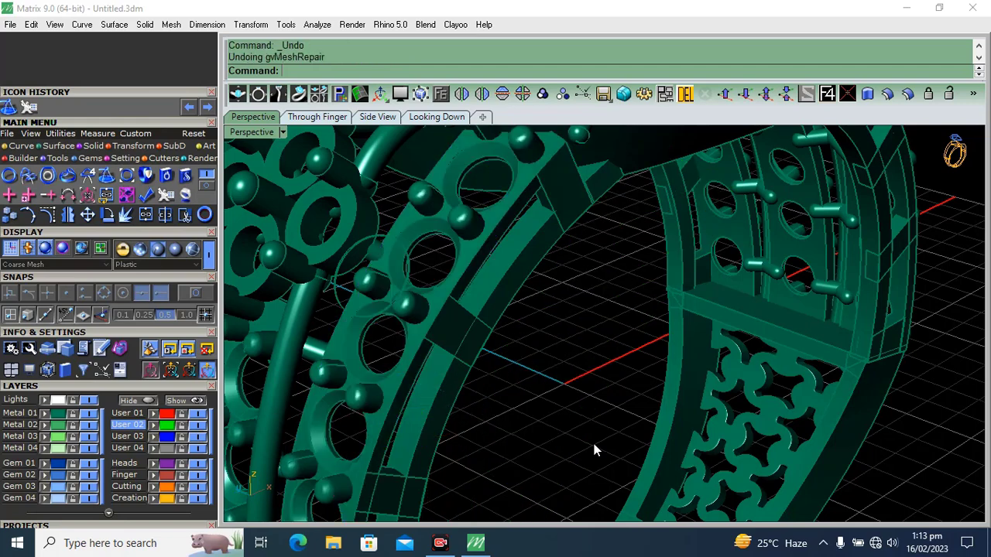
{"action": "key", "text": "ctrl+z"}
{"action": "key", "text": "ctrl+z"}
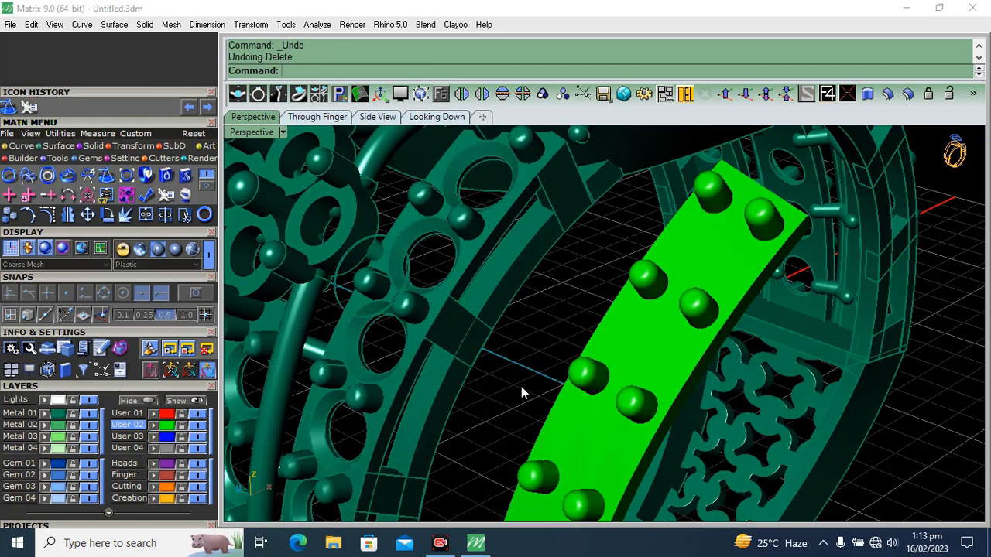
{"action": "left_click", "coordinate": [538, 323]}
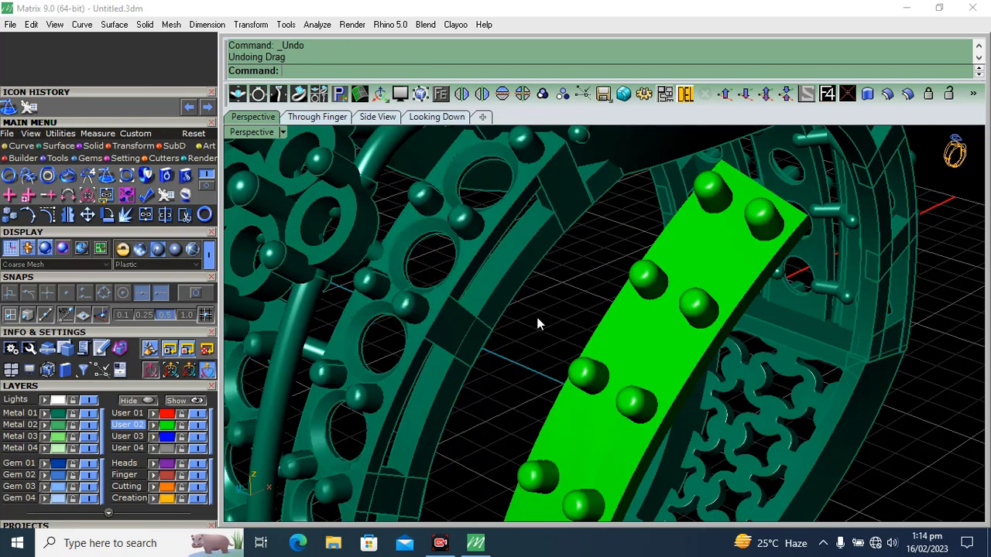
Delete the restored green shoulder mesh with prongs standing beside the ring
{"action": "left_click", "coordinate": [568, 363]}
{"action": "scroll", "coordinate": [566, 364], "scroll_direction": "down", "scroll_amount": 3}
{"action": "key", "text": "Delete"}
Select all of the ring's surfaces, polysurfaces, meshes and curves and join them
{"action": "scroll", "coordinate": [562, 366], "scroll_direction": "down", "scroll_amount": 5}
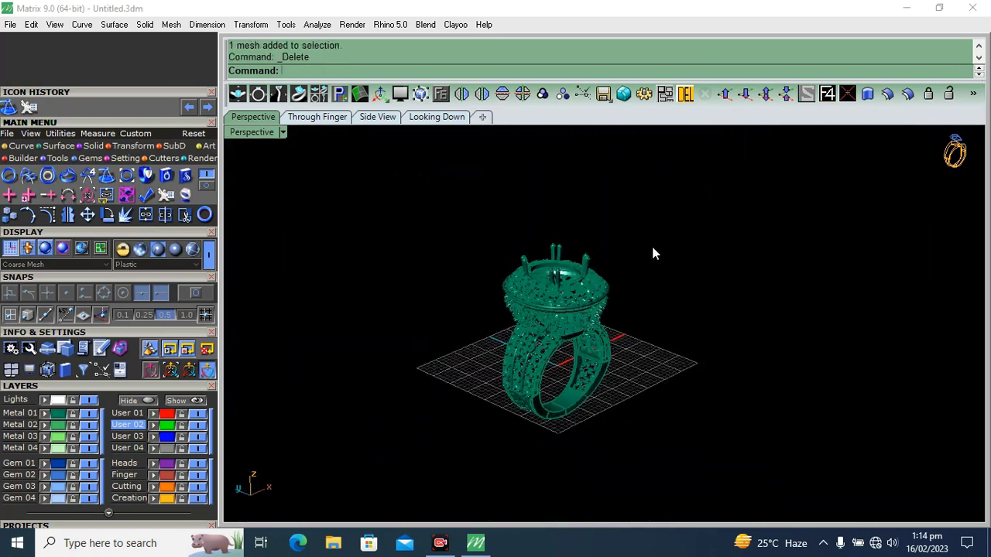
{"action": "left_click_drag", "start_coordinate": [434, 491], "coordinate": [435, 488]}
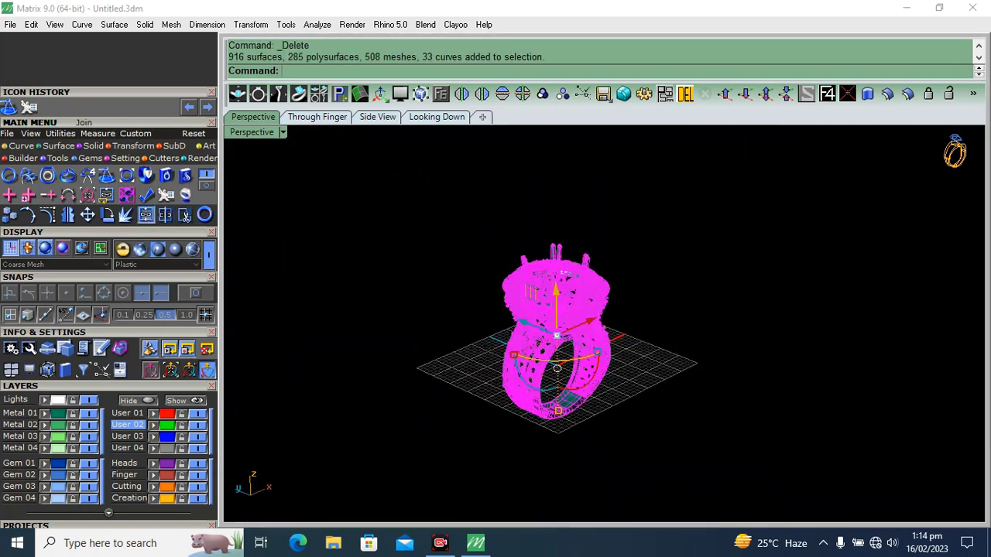
{"action": "left_click", "coordinate": [146, 215]}
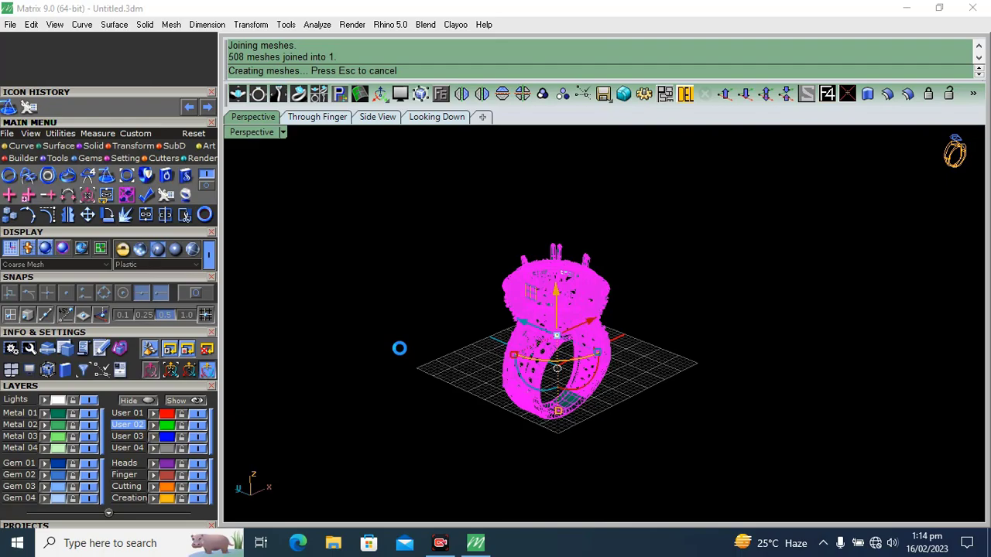
{"action": "left_click", "coordinate": [397, 354]}
Create a print mesh of the joined outer shoulder stone row on layer User 02 and dismiss Mesh Repair
{"action": "scroll", "coordinate": [552, 348], "scroll_direction": "up", "scroll_amount": 8}
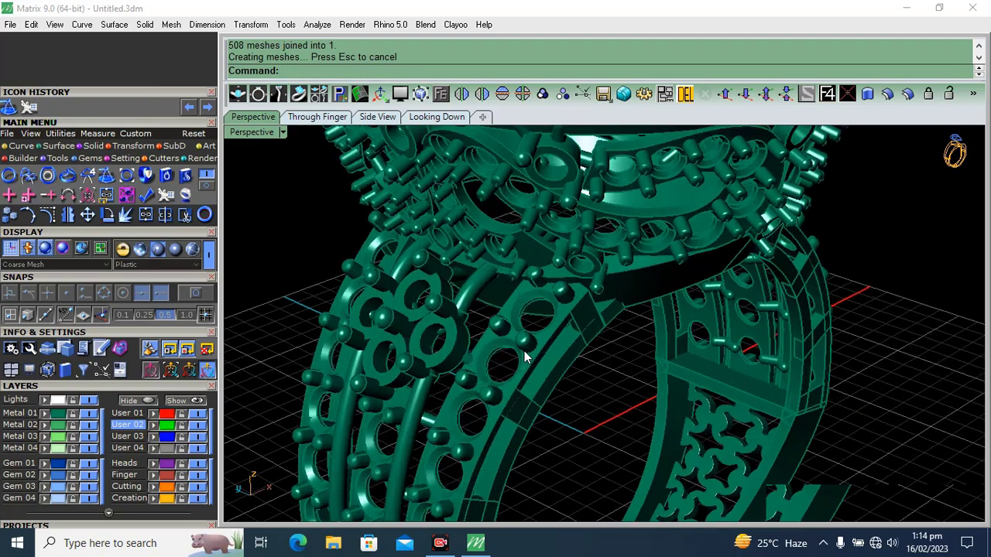
{"action": "left_click", "coordinate": [522, 379]}
{"action": "scroll", "coordinate": [523, 380], "scroll_direction": "down", "scroll_amount": 8}
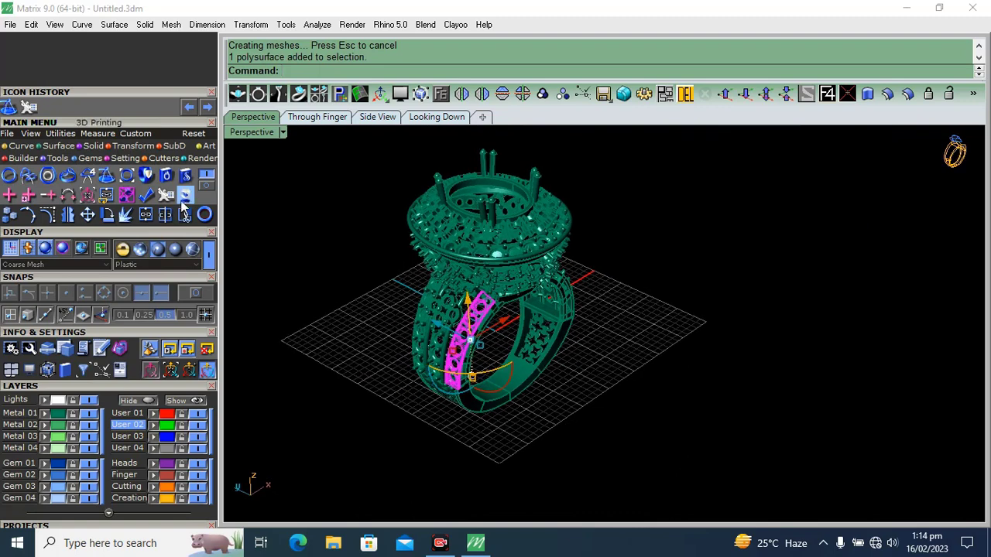
{"action": "left_click", "coordinate": [183, 202]}
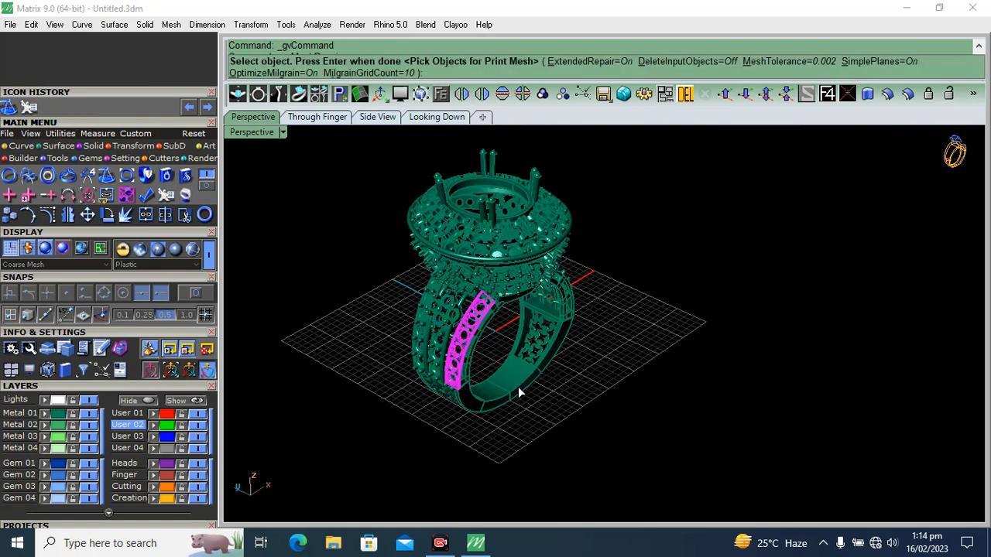
{"action": "key", "text": "Return"}
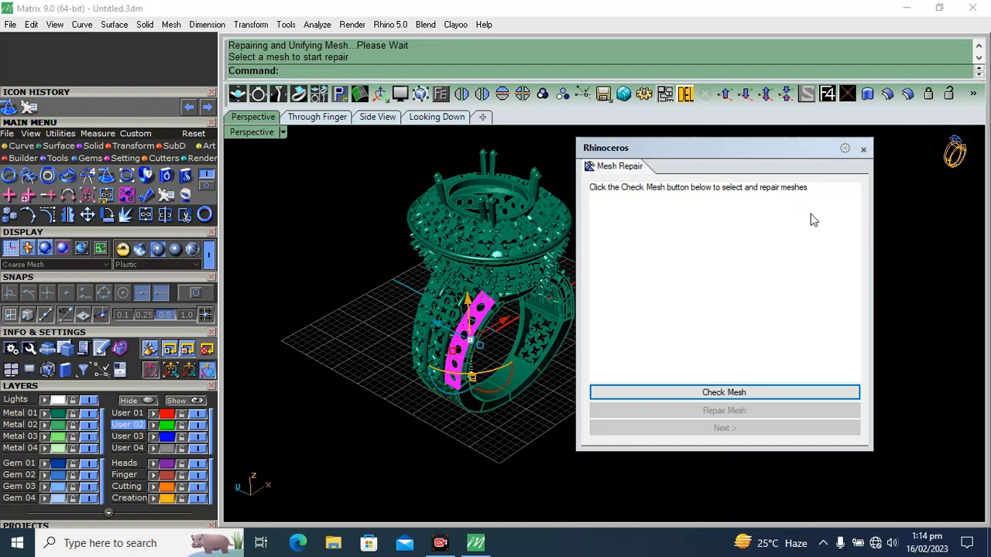
{"action": "left_click", "coordinate": [863, 148]}
Select the green print mesh of the shoulder stone row and move it sideways, clear of the original row
{"action": "scroll", "coordinate": [465, 341], "scroll_direction": "up", "scroll_amount": 5}
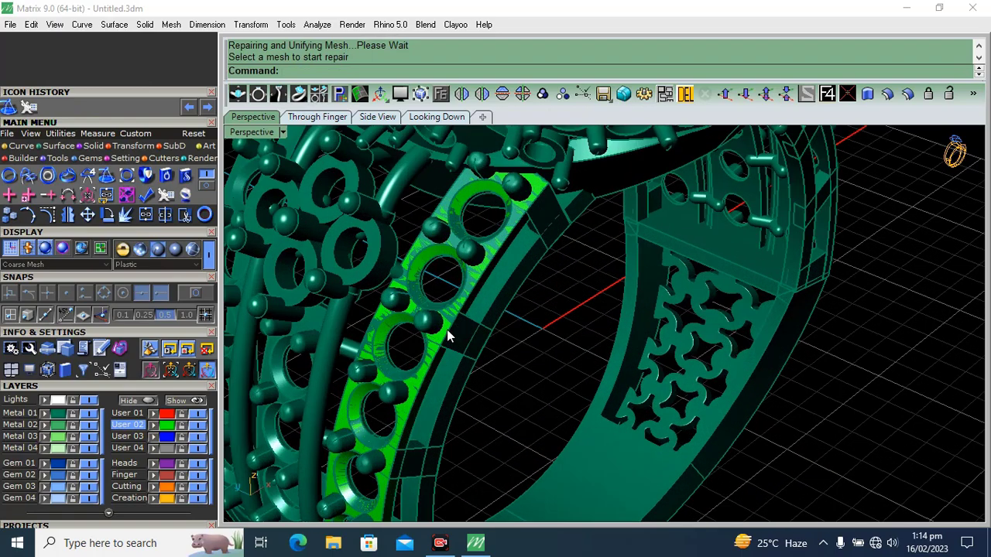
{"action": "left_click", "coordinate": [449, 319]}
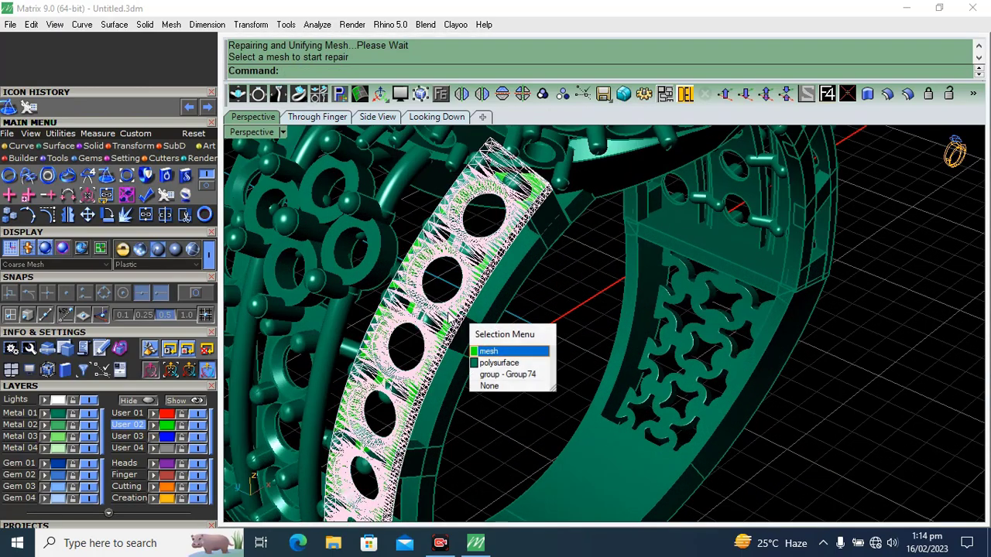
{"action": "left_click", "coordinate": [488, 351]}
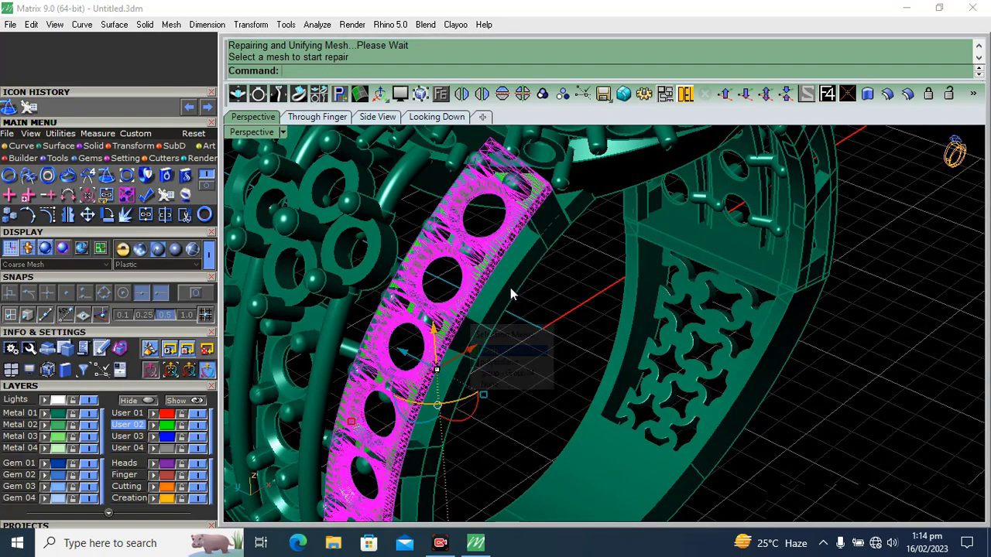
{"action": "scroll", "coordinate": [464, 325], "scroll_direction": "down", "scroll_amount": 5}
{"action": "left_click_drag", "start_coordinate": [449, 324], "coordinate": [507, 343]}
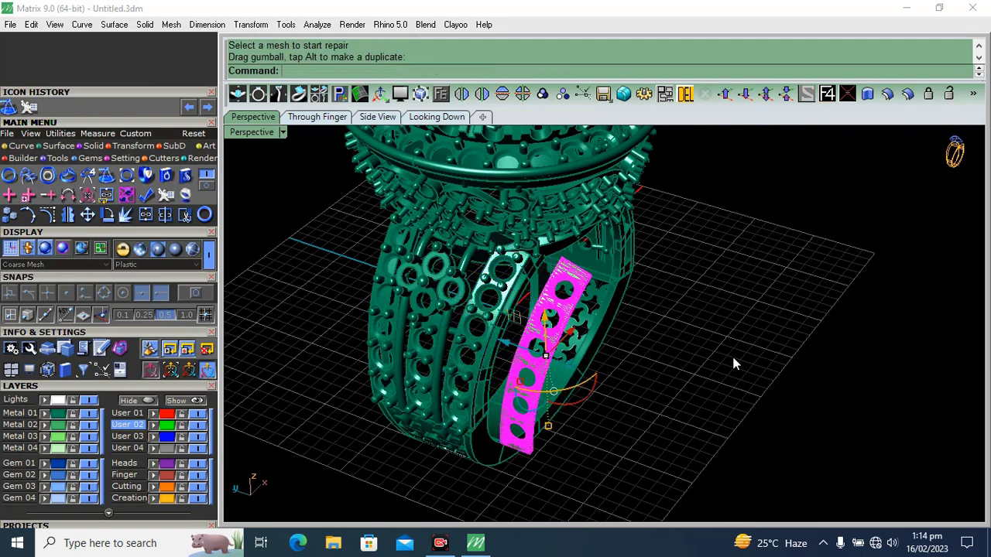
{"action": "left_click", "coordinate": [739, 333]}
{"action": "scroll", "coordinate": [498, 301], "scroll_direction": "up", "scroll_amount": 5}
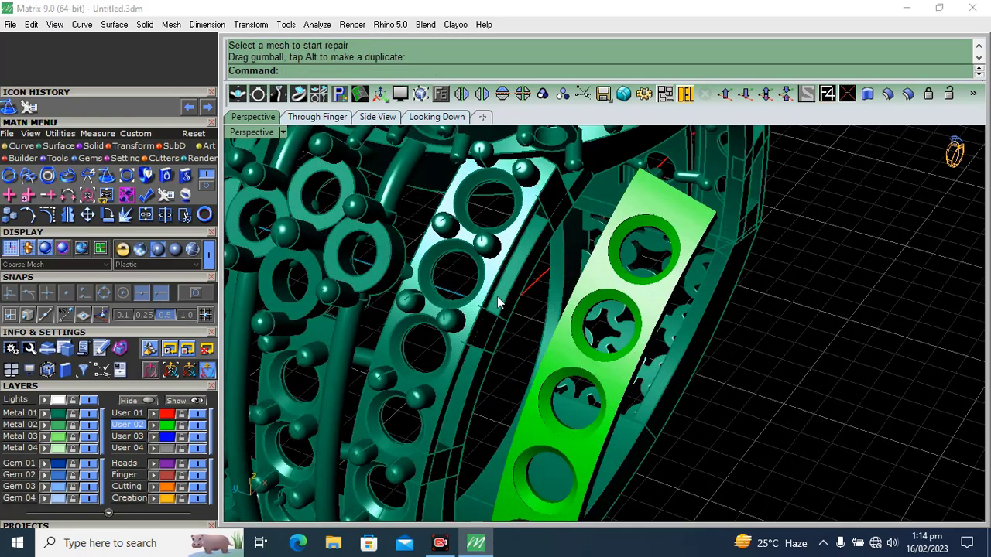
Calculate the metal weights of the original outer shoulder stone row polysurface
{"action": "left_click", "coordinate": [489, 285]}
{"action": "scroll", "coordinate": [489, 285], "scroll_direction": "down", "scroll_amount": 5}
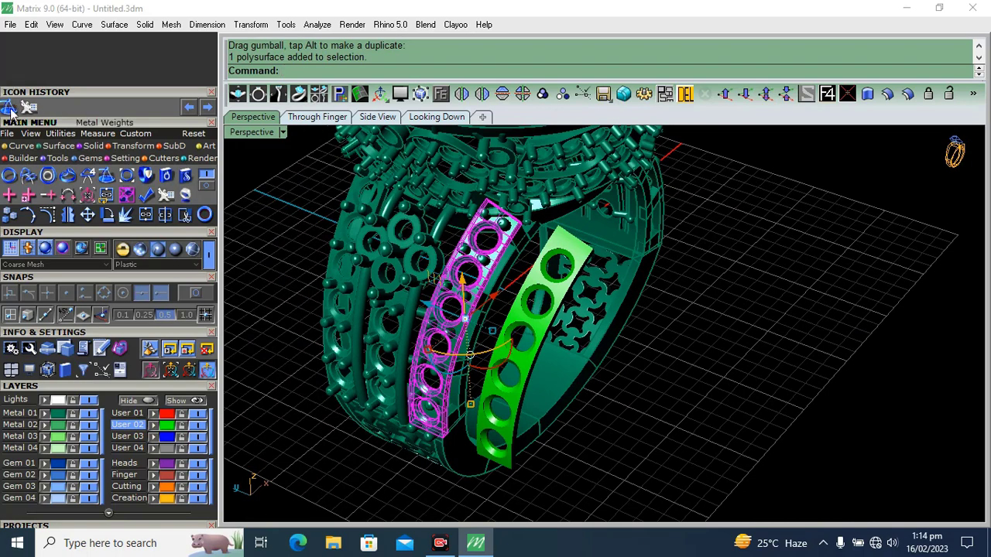
{"action": "left_click", "coordinate": [84, 349]}
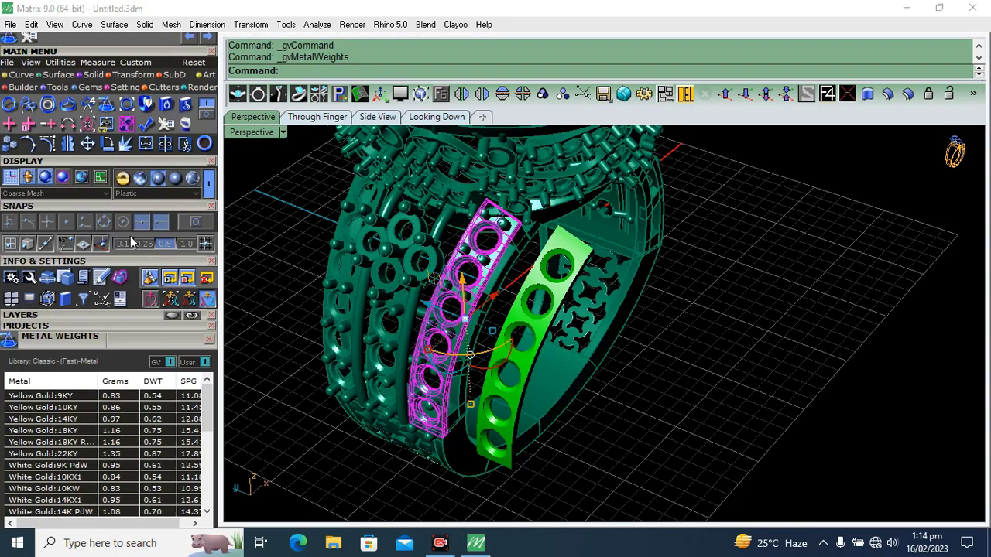
{"action": "left_click", "coordinate": [141, 471]}
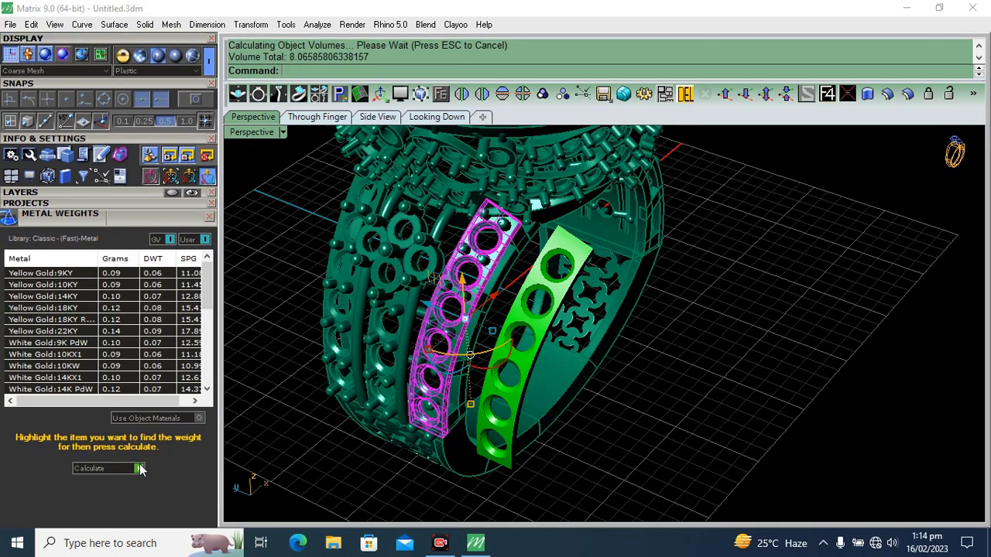
Calculate the metal weights of the green shoulder row mesh for comparison with the original row
{"action": "left_click", "coordinate": [365, 428]}
{"action": "right_click_drag", "start_coordinate": [350, 426], "coordinate": [385, 457]}
{"action": "left_click", "coordinate": [386, 457]}
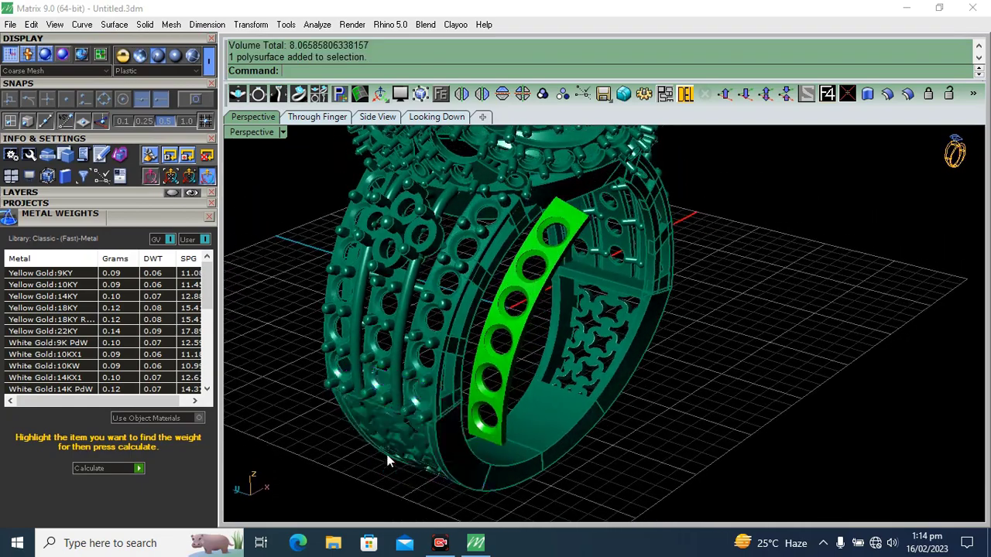
{"action": "scroll", "coordinate": [432, 418], "scroll_direction": "up", "scroll_amount": 5}
{"action": "right_click_drag", "start_coordinate": [433, 418], "coordinate": [433, 391]}
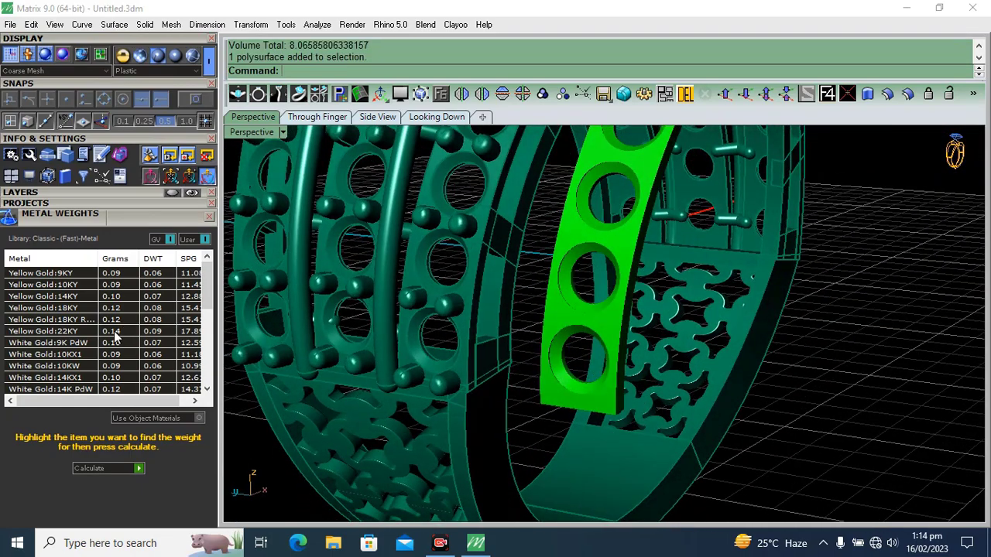
{"action": "right_click_drag", "start_coordinate": [548, 321], "coordinate": [520, 342]}
{"action": "left_click", "coordinate": [519, 341]}
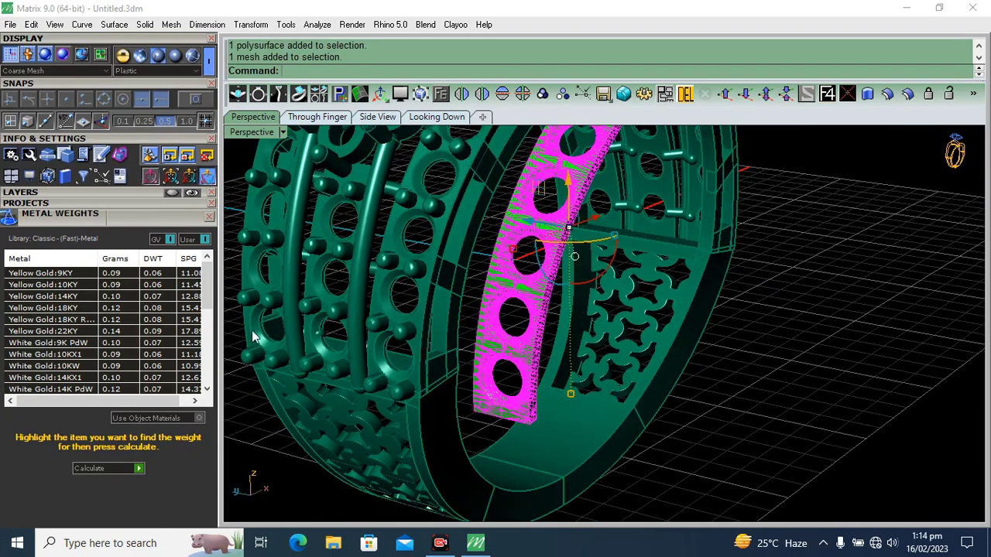
{"action": "left_click", "coordinate": [139, 471]}
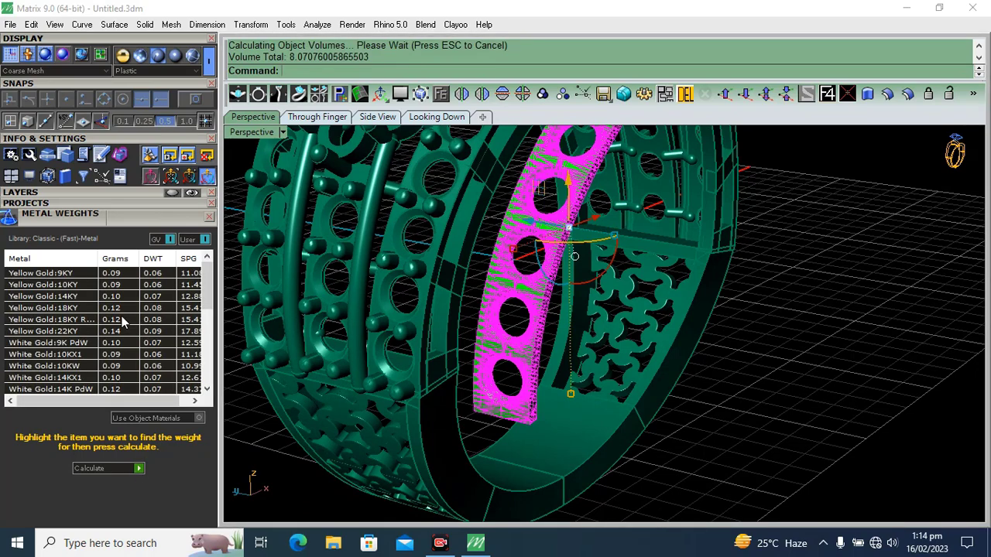
Delete the green shoulder row mesh and close the metal weights tool
{"action": "left_click", "coordinate": [852, 423]}
{"action": "scroll", "coordinate": [560, 341], "scroll_direction": "down", "scroll_amount": 7}
{"action": "right_click_drag", "start_coordinate": [560, 340], "coordinate": [591, 318]}
{"action": "scroll", "coordinate": [590, 318], "scroll_direction": "up", "scroll_amount": 5}
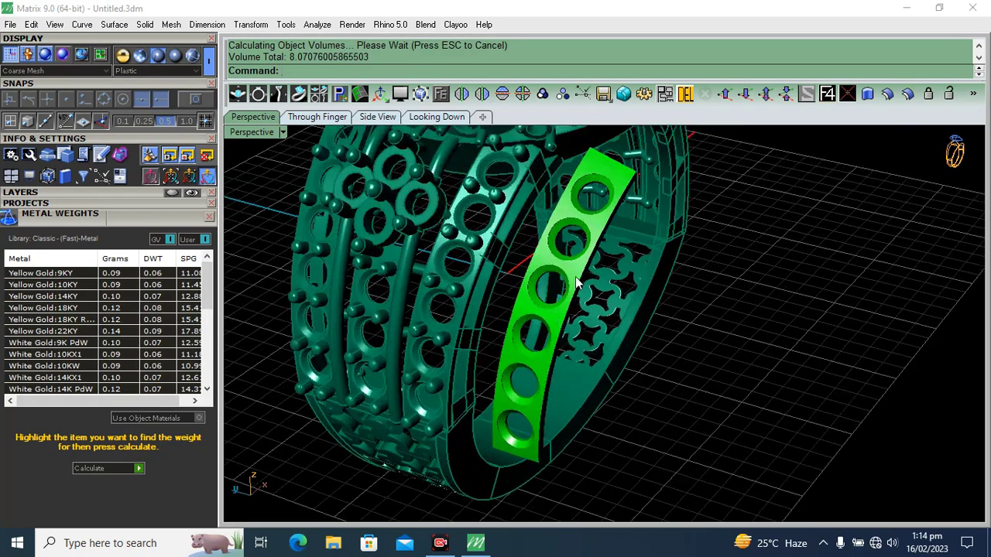
{"action": "left_click", "coordinate": [575, 277]}
{"action": "scroll", "coordinate": [544, 297], "scroll_direction": "down", "scroll_amount": 8}
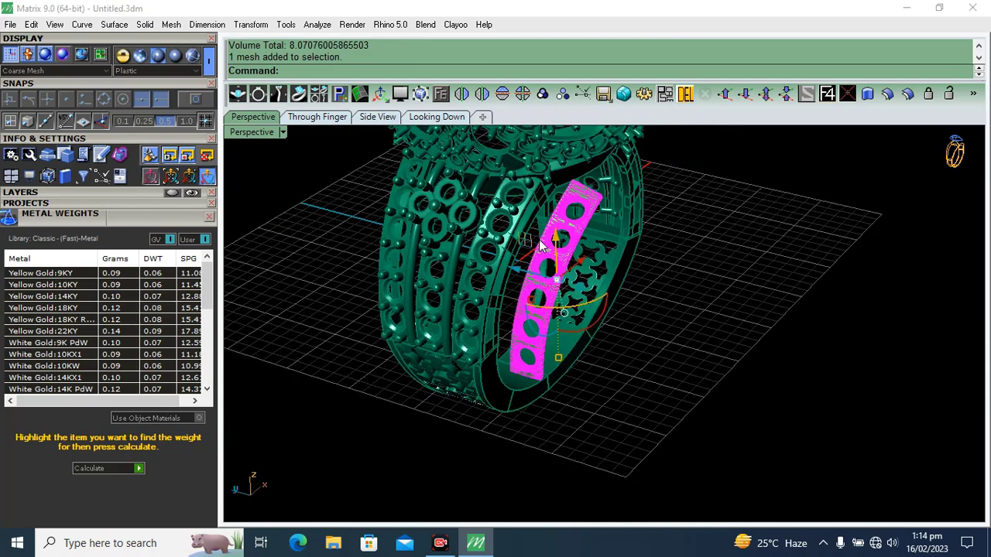
{"action": "left_click", "coordinate": [687, 95]}
{"action": "right_click_drag", "start_coordinate": [682, 234], "coordinate": [702, 305], "text": "shift"}
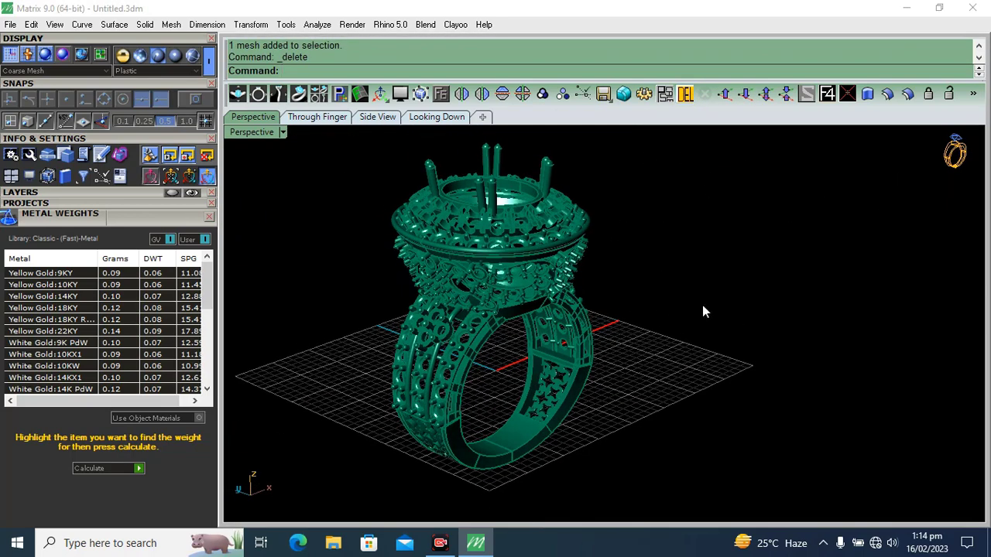
{"action": "left_click", "coordinate": [210, 220]}
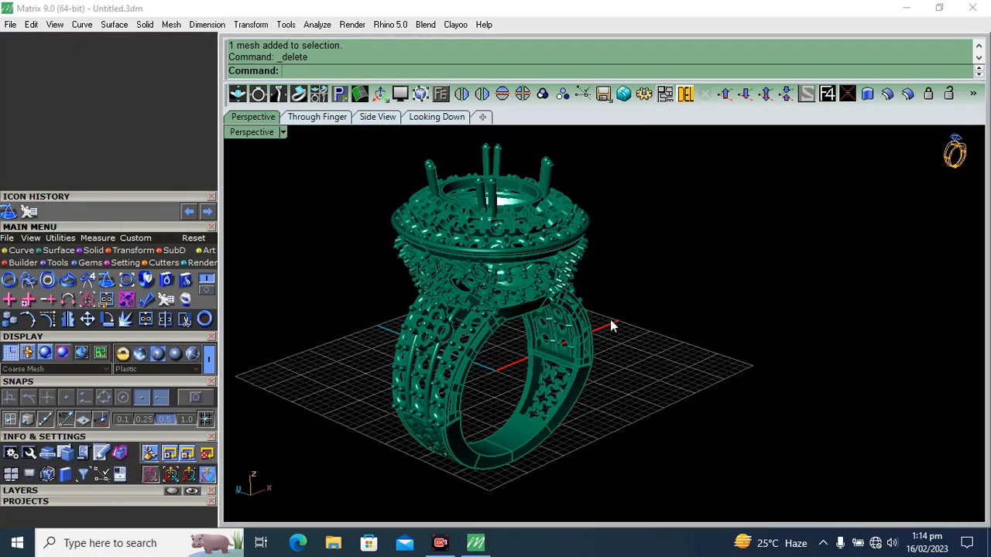
Select the whole ring again and run Join on all its remaining separate parts
{"action": "mouse_move", "coordinate": [686, 320]}
{"action": "right_mouse_down"}
{"action": "mouse_move", "coordinate": [657, 294]}
{"action": "mouse_move", "coordinate": [676, 279]}
{"action": "mouse_move", "coordinate": [689, 296]}
{"action": "mouse_move", "coordinate": [668, 327]}
{"action": "mouse_move", "coordinate": [707, 305]}
{"action": "mouse_move", "coordinate": [732, 246]}
{"action": "mouse_move", "coordinate": [734, 193]}
{"action": "mouse_move", "coordinate": [657, 290]}
{"action": "mouse_move", "coordinate": [671, 331]}
{"action": "right_mouse_up"}
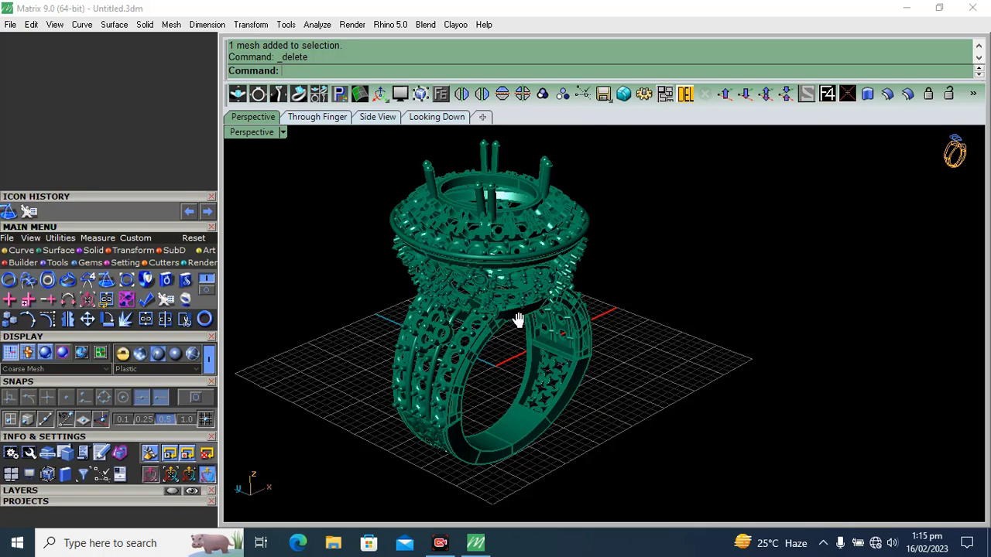
{"action": "right_click_drag", "start_coordinate": [518, 320], "coordinate": [628, 354], "text": "shift"}
{"action": "scroll", "coordinate": [496, 302], "scroll_direction": "down", "scroll_amount": 4}
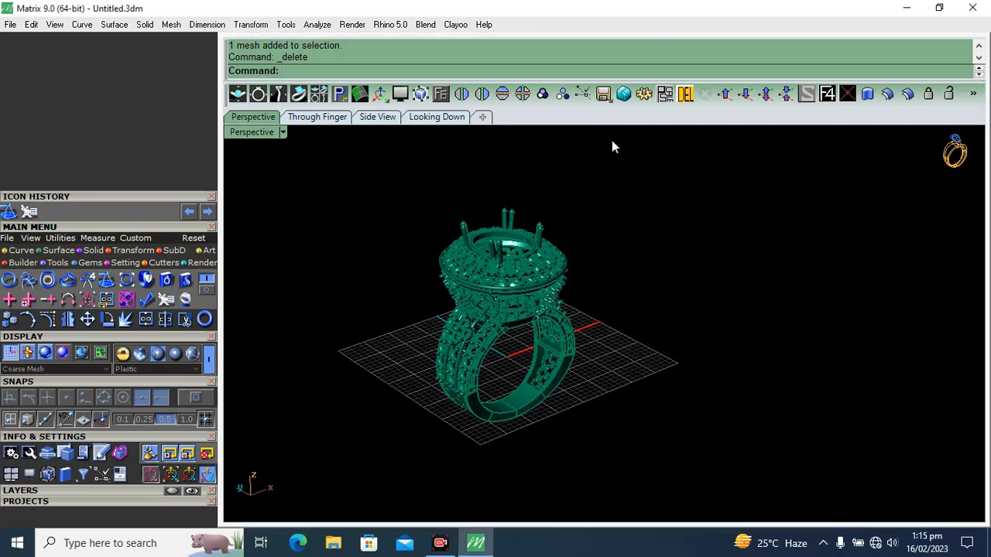
{"action": "left_click_drag", "start_coordinate": [634, 140], "coordinate": [314, 529]}
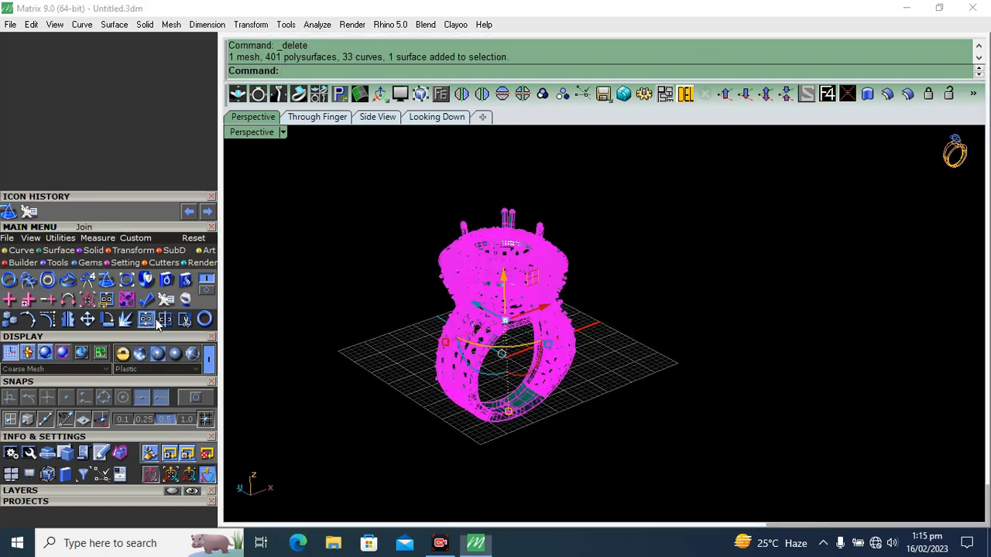
{"action": "left_click", "coordinate": [147, 321]}
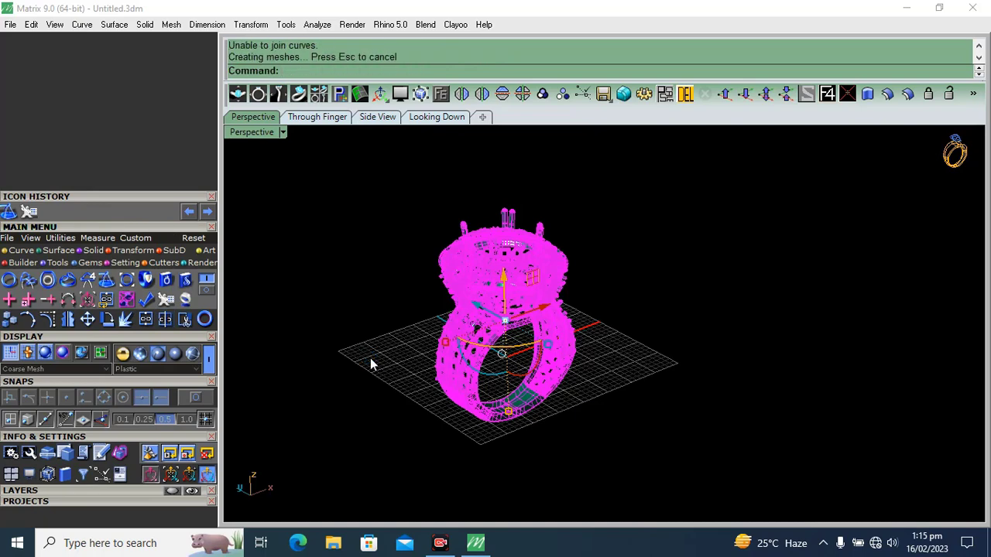
Create a print mesh of the entire selected ring with extended repair on and mesh tolerance 0.002, then dismiss Mesh Repair
{"action": "left_click", "coordinate": [28, 211]}
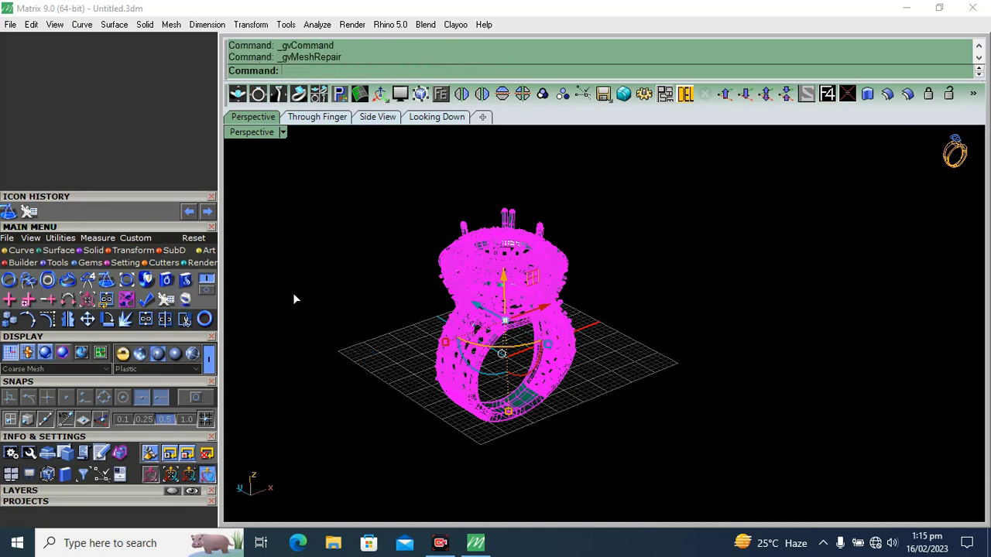
{"action": "left_click_drag", "start_coordinate": [92, 497], "coordinate": [161, 252]}
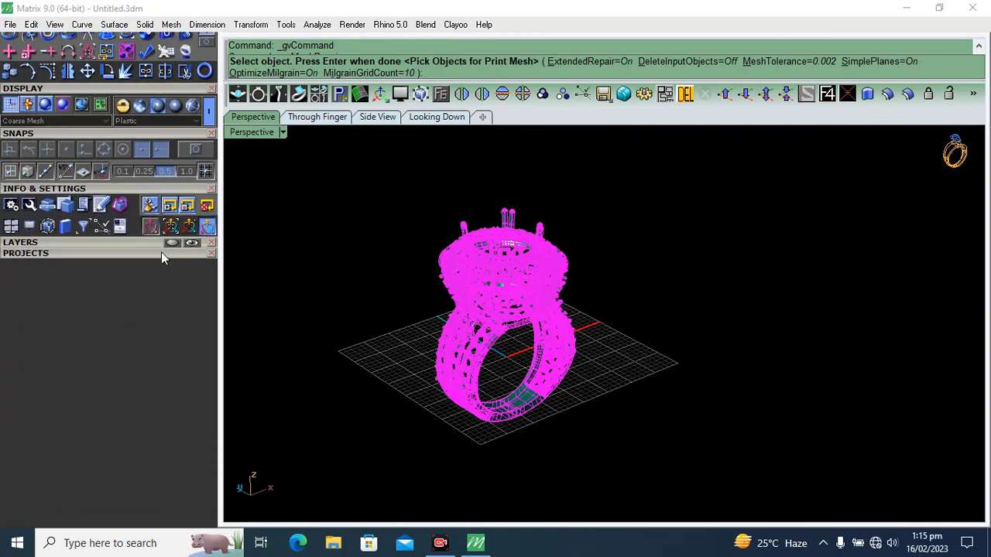
{"action": "right_click_drag", "start_coordinate": [372, 301], "coordinate": [487, 364]}
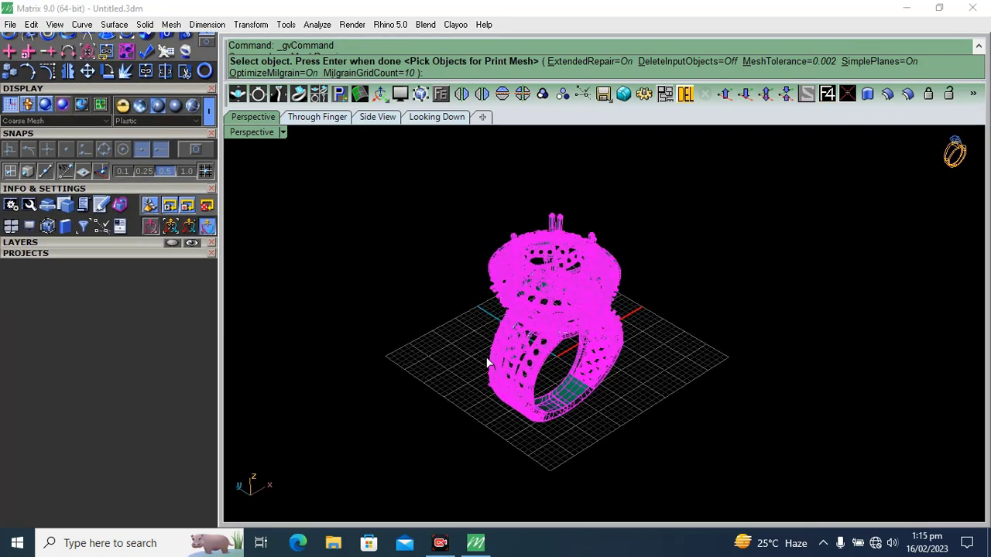
{"action": "scroll", "coordinate": [585, 299], "scroll_direction": "up", "scroll_amount": 3}
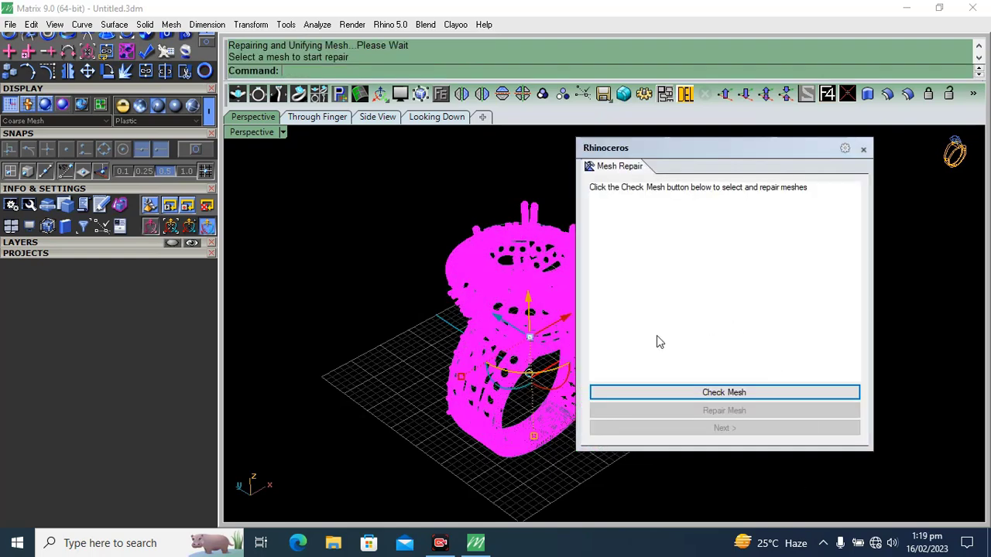
{"action": "right_click_drag", "start_coordinate": [314, 341], "coordinate": [345, 344]}
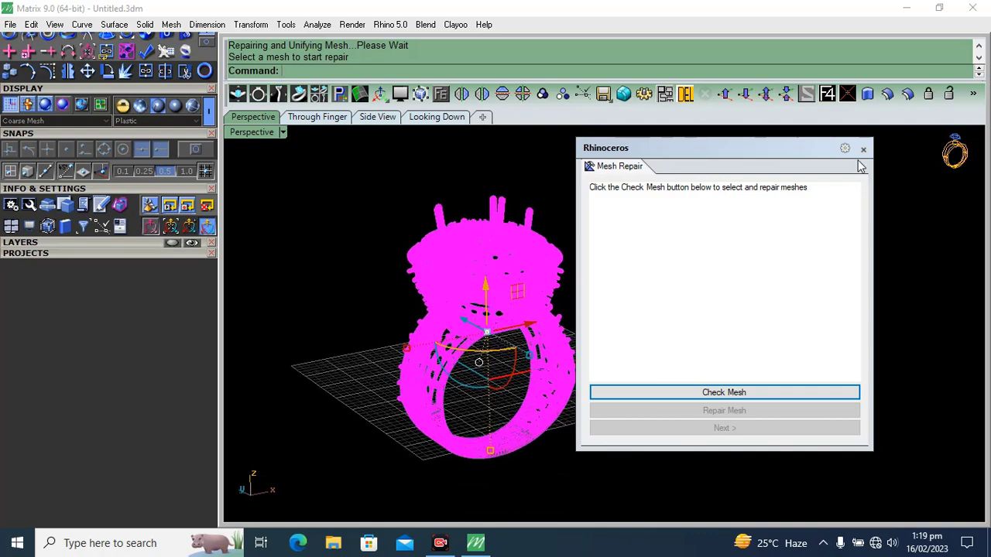
{"action": "left_click", "coordinate": [863, 151]}
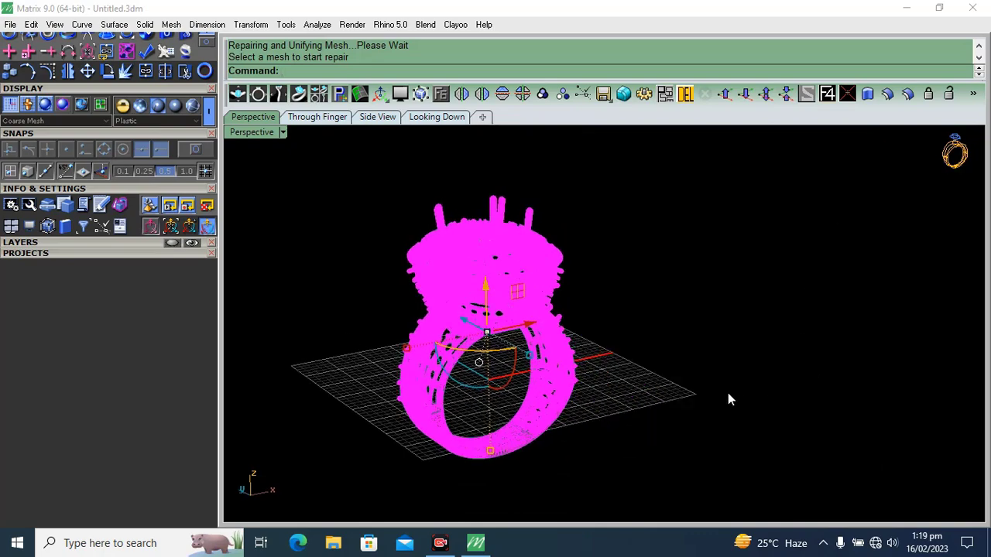
Move the ring's new print mesh clear of the original model so the two rings stand side by side
{"action": "right_click_drag", "start_coordinate": [728, 400], "coordinate": [584, 317]}
{"action": "right_click_drag", "start_coordinate": [561, 333], "coordinate": [582, 360]}
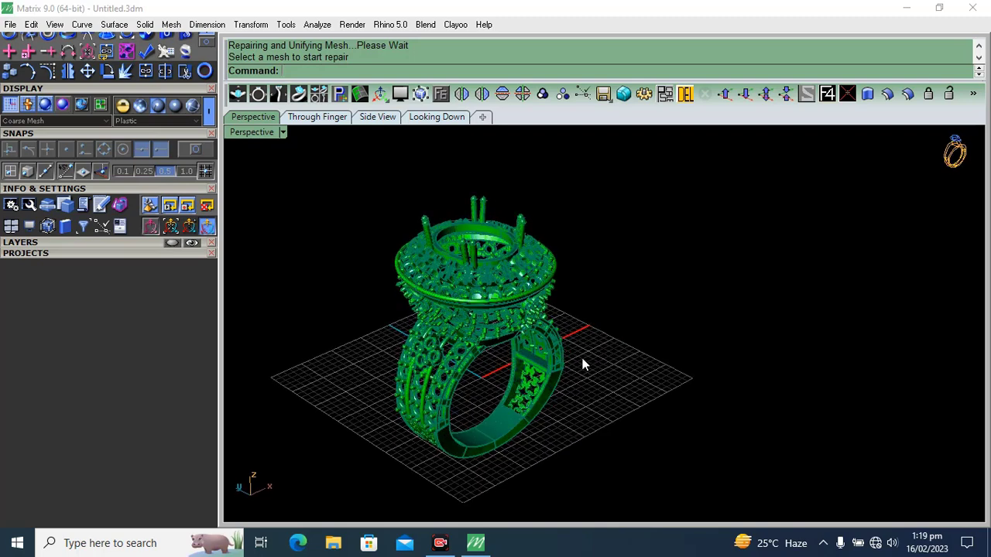
{"action": "left_click", "coordinate": [122, 243]}
{"action": "left_click", "coordinate": [457, 295]}
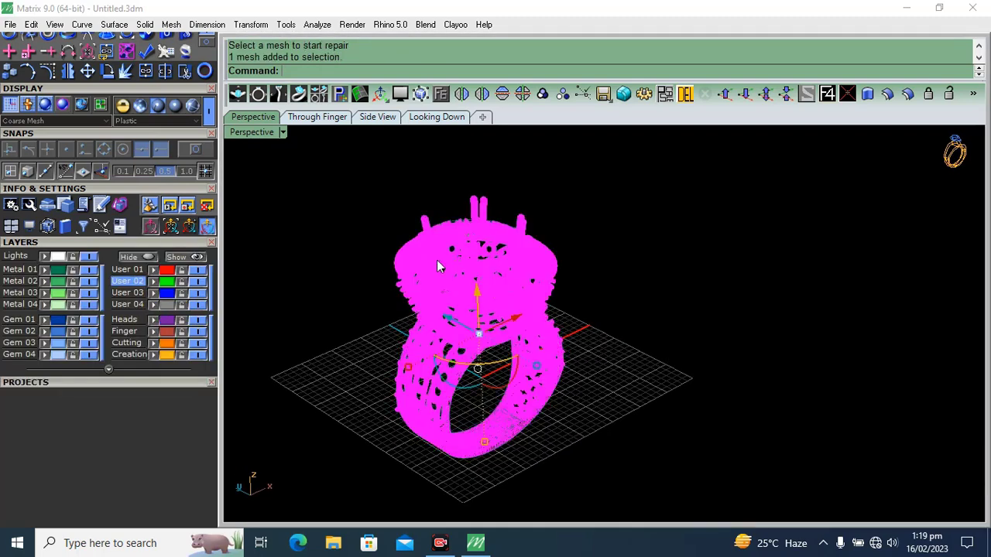
{"action": "scroll", "coordinate": [457, 295], "scroll_direction": "down", "scroll_amount": 3}
{"action": "left_click_drag", "start_coordinate": [419, 291], "coordinate": [516, 342]}
{"action": "key", "text": "alt"}
{"action": "left_click", "coordinate": [758, 226]}
{"action": "right_click_drag", "start_coordinate": [759, 226], "coordinate": [703, 274]}
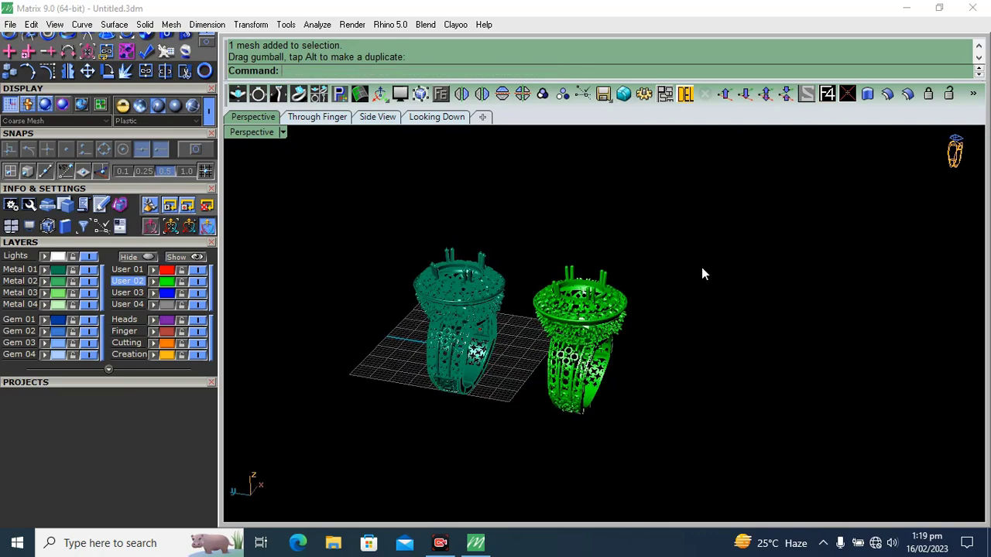
Examine the original surface-built ring against its separated green mesh copy, checking the heads and shoulders
{"action": "scroll", "coordinate": [523, 343], "scroll_direction": "up", "scroll_amount": 3}
{"action": "left_click", "coordinate": [432, 286]}
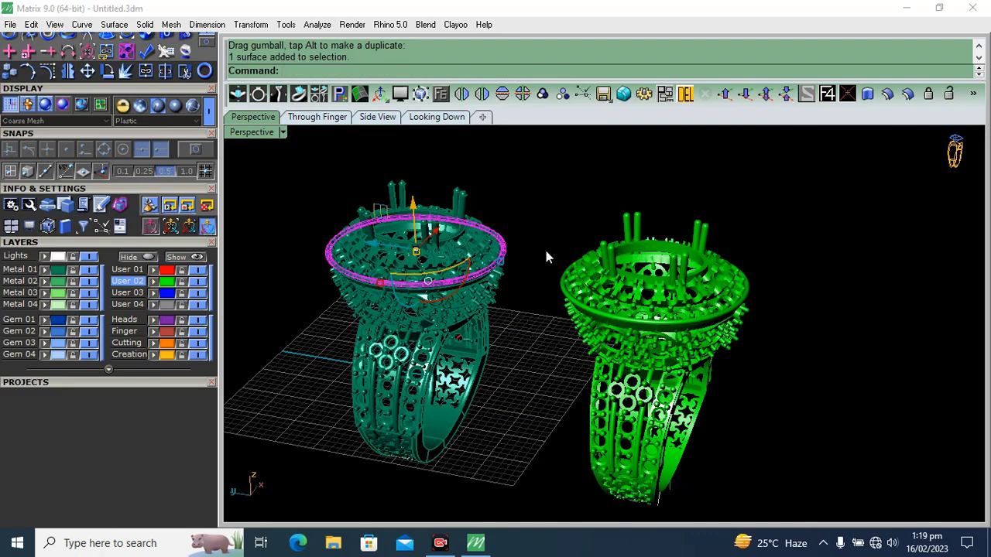
{"action": "left_click", "coordinate": [522, 155]}
{"action": "scroll", "coordinate": [500, 280], "scroll_direction": "down", "scroll_amount": 6}
{"action": "right_click_drag", "start_coordinate": [527, 322], "coordinate": [518, 428]}
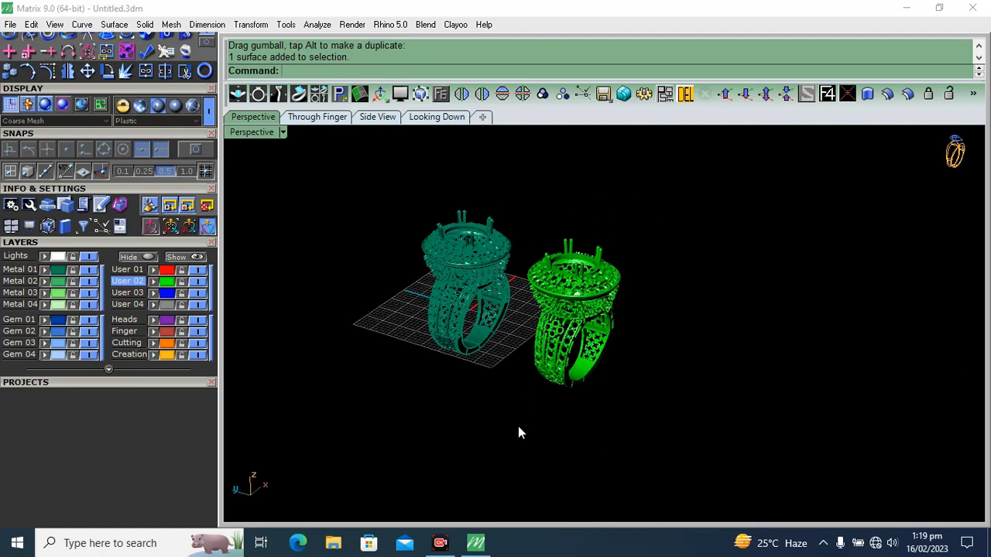
{"action": "scroll", "coordinate": [394, 270], "scroll_direction": "up", "scroll_amount": 4}
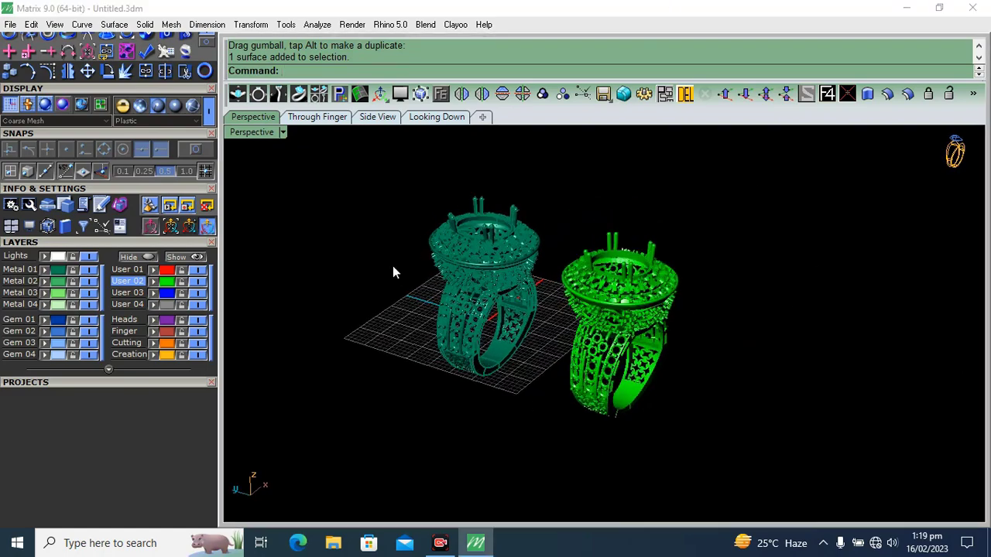
{"action": "scroll", "coordinate": [42, 517], "scroll_direction": "up", "scroll_amount": 4}
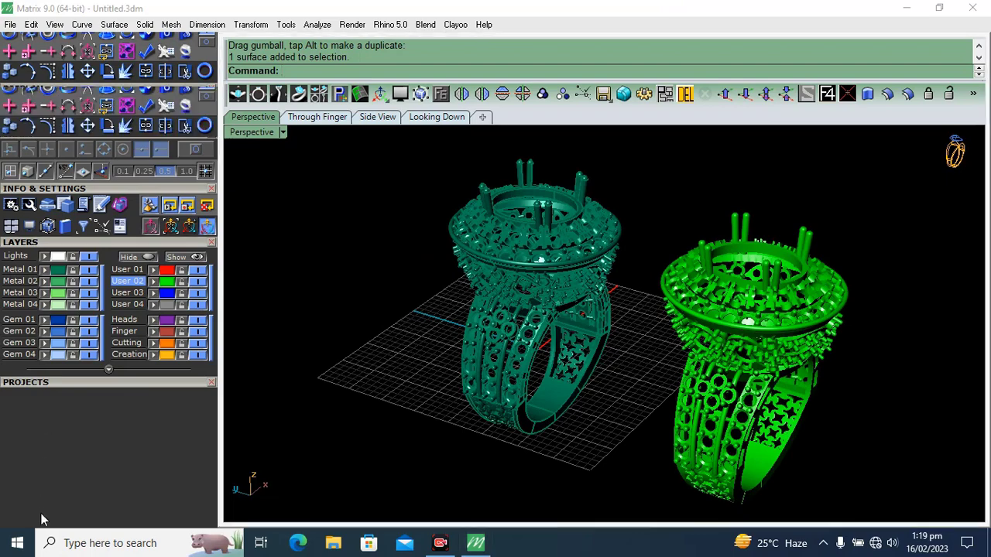
{"action": "scroll", "coordinate": [72, 507], "scroll_direction": "down", "scroll_amount": 4}
{"action": "scroll", "coordinate": [480, 288], "scroll_direction": "down", "scroll_amount": 4}
{"action": "right_click_drag", "start_coordinate": [584, 295], "coordinate": [565, 250]}
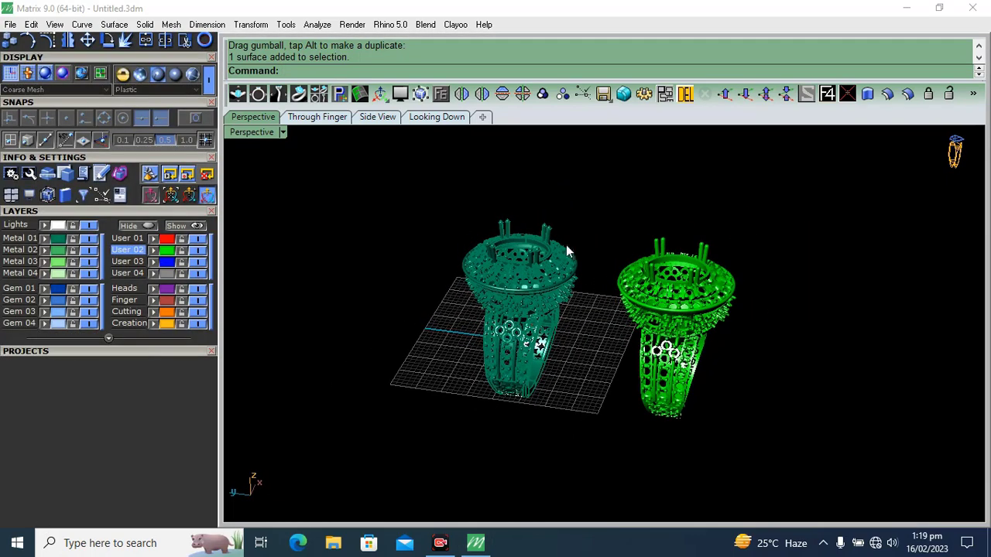
Export the selected original ring to the Desktop as an STL (Stereolithography) file named 1
{"action": "left_click_drag", "start_coordinate": [389, 473], "coordinate": [389, 472]}
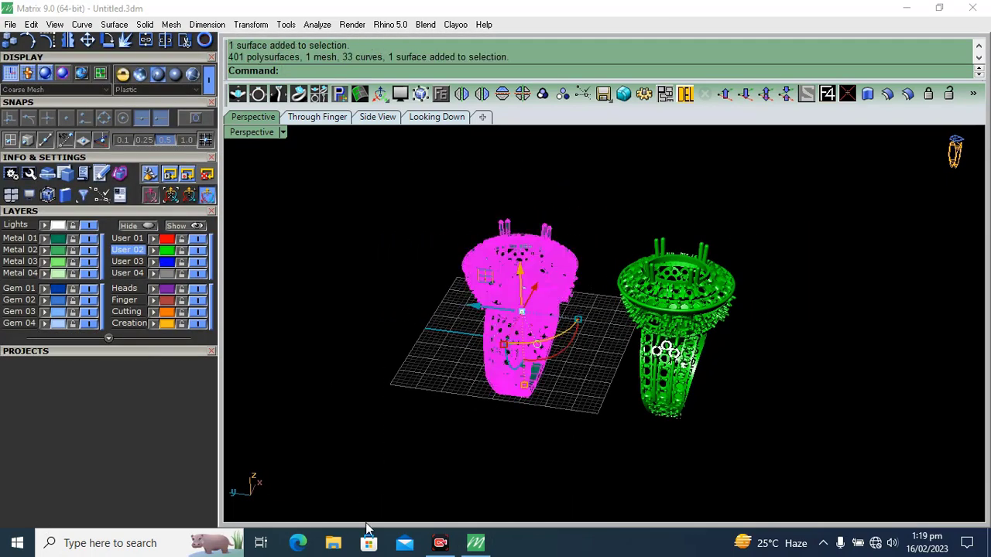
{"action": "left_click", "coordinate": [10, 24]}
{"action": "left_click", "coordinate": [57, 354]}
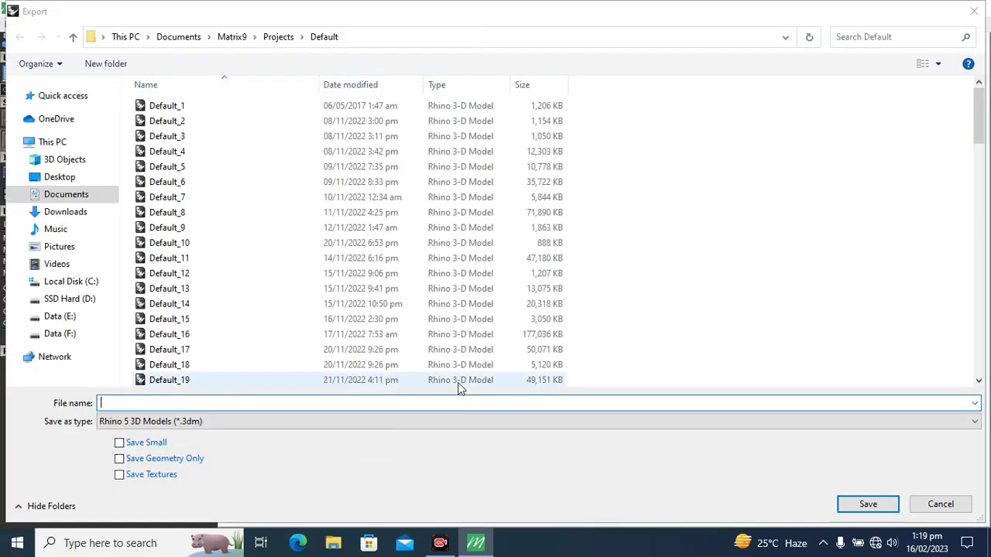
{"action": "left_click", "coordinate": [175, 422]}
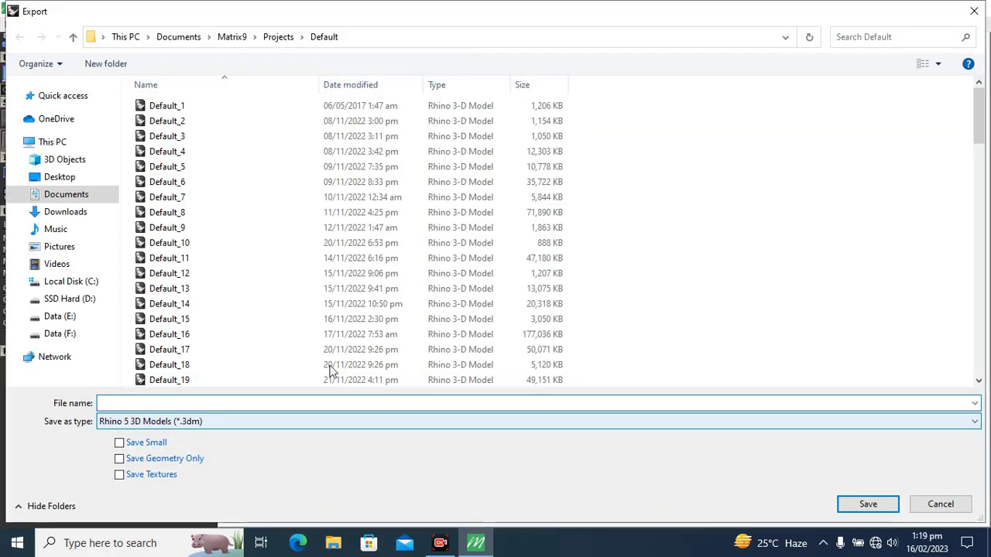
{"action": "scroll", "coordinate": [329, 241], "scroll_direction": "down", "scroll_amount": 3}
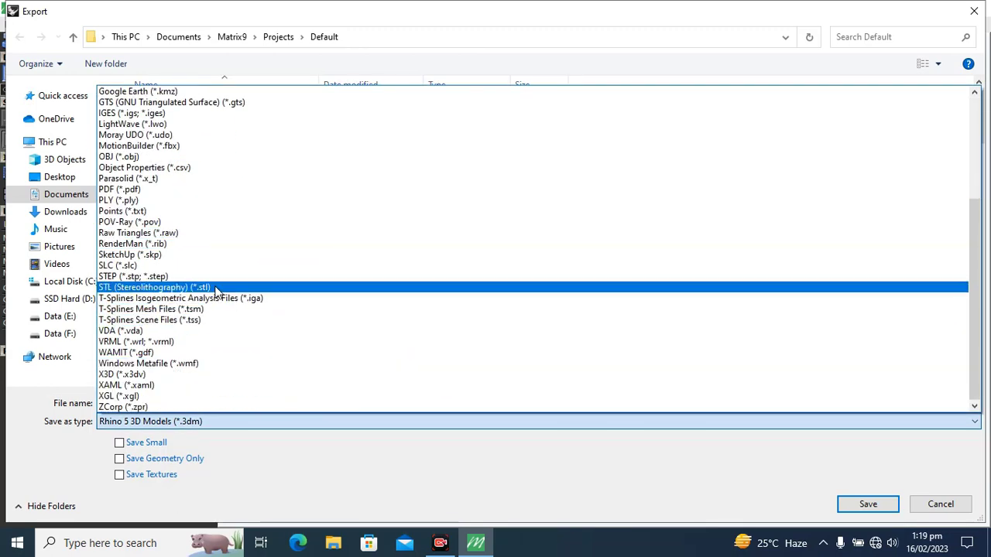
{"action": "left_click", "coordinate": [333, 286]}
{"action": "left_click", "coordinate": [62, 177]}
{"action": "left_click", "coordinate": [136, 403]}
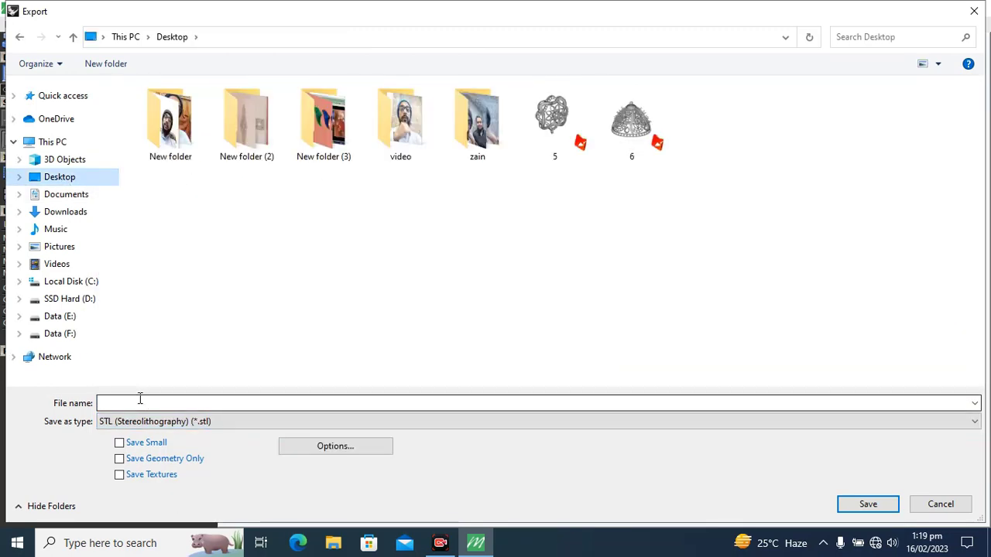
{"action": "type", "text": "7"}
{"action": "key", "text": "Return"}
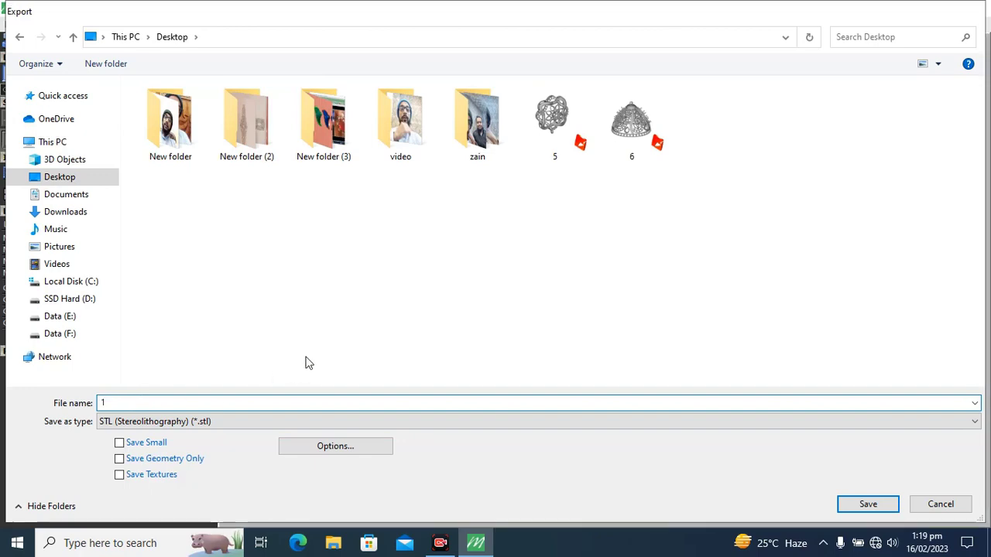
{"action": "key", "text": "Return"}
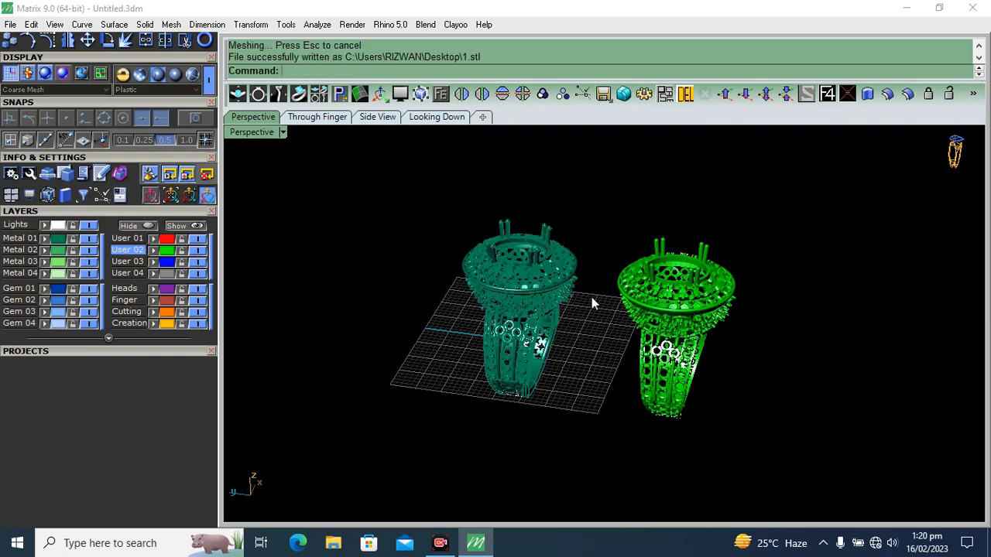
Export the green ring mesh to the Desktop as an STL file named 2
{"action": "left_click_drag", "start_coordinate": [602, 477], "coordinate": [602, 475]}
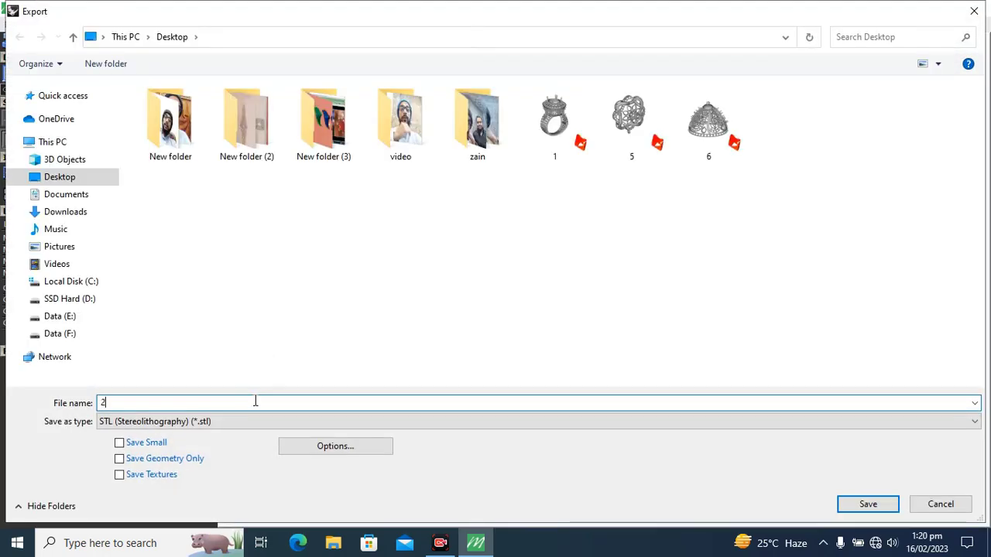
{"action": "key", "text": "Return"}
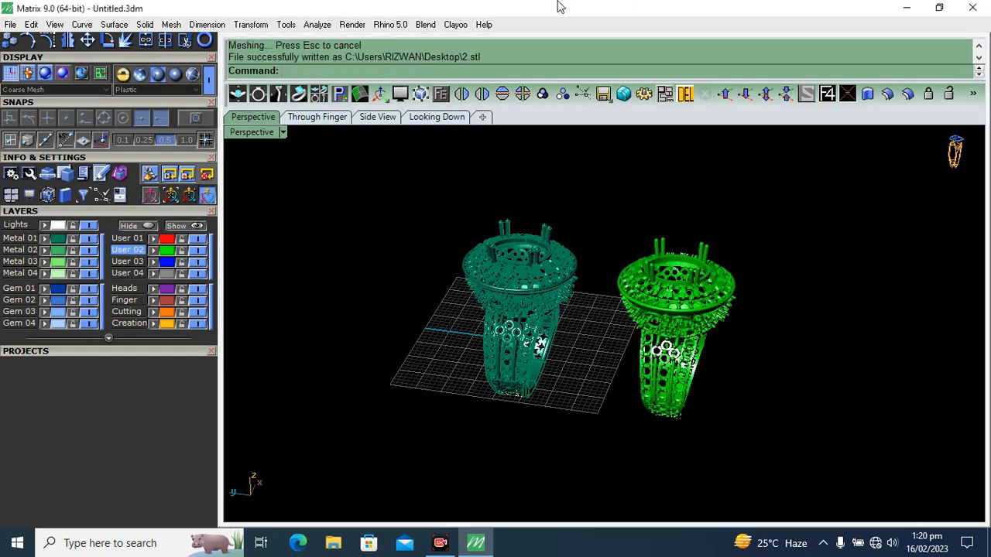
Compare the two exported rings from several angles, looking at their shoulders and halos
{"action": "right_click_drag", "start_coordinate": [763, 322], "coordinate": [681, 314]}
{"action": "scroll", "coordinate": [681, 313], "scroll_direction": "up", "scroll_amount": 3}
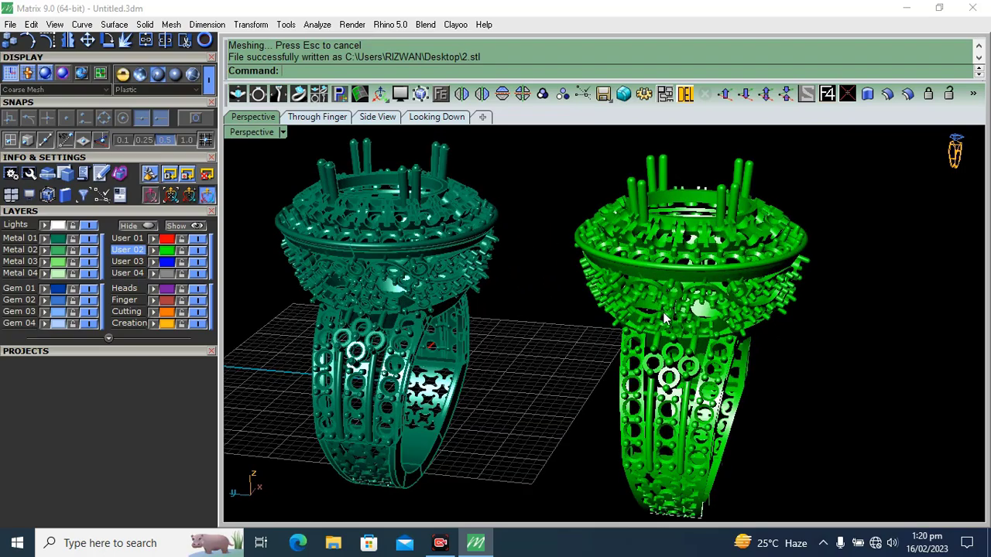
{"action": "right_click_drag", "start_coordinate": [540, 307], "coordinate": [604, 327], "text": "shift"}
{"action": "scroll", "coordinate": [455, 283], "scroll_direction": "down", "scroll_amount": 2}
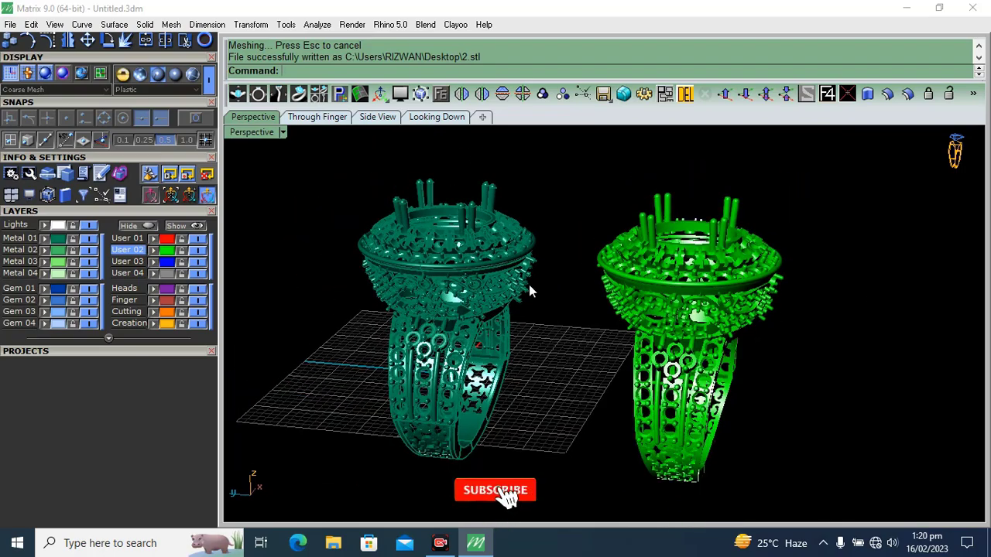
{"action": "right_click_drag", "start_coordinate": [531, 287], "coordinate": [576, 317]}
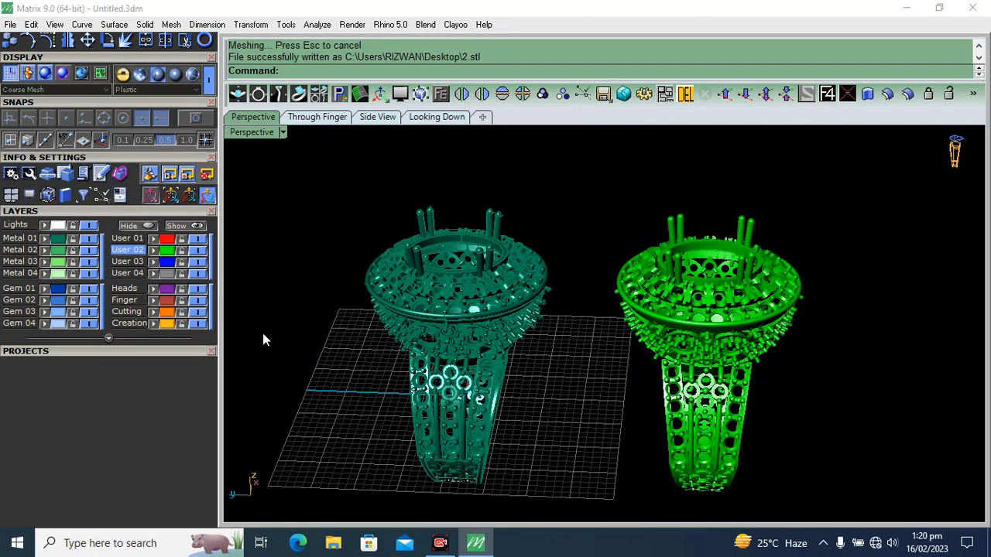
{"action": "right_click_drag", "start_coordinate": [289, 356], "coordinate": [458, 356]}
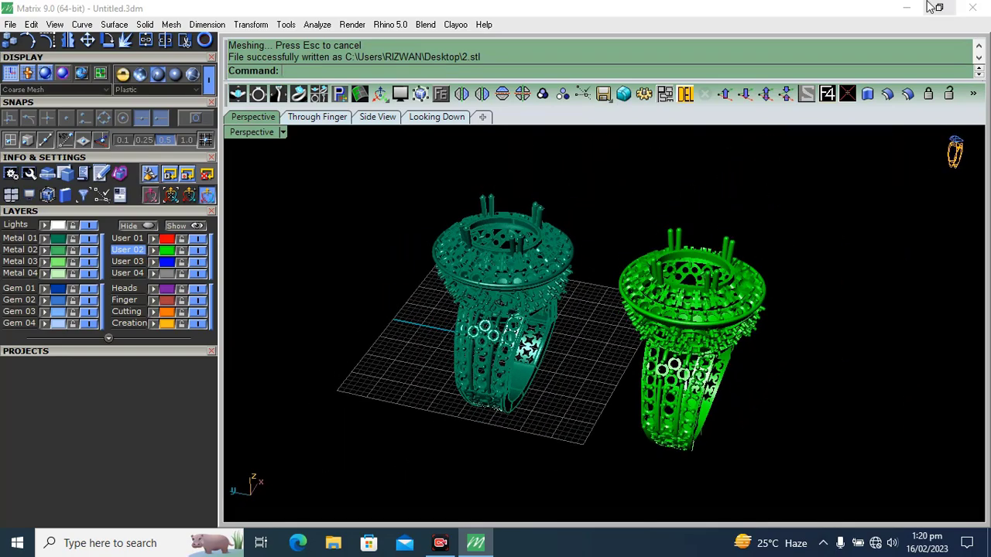
Minimize the modelling window and open the exported 1.stl from the desktop in Magics
{"action": "left_click", "coordinate": [908, 8]}
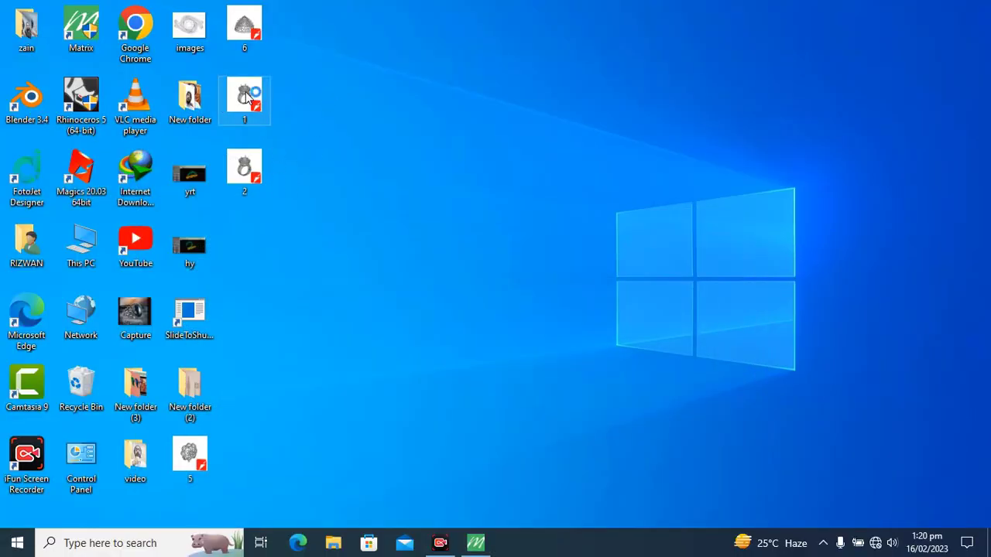
{"action": "mouse_move", "coordinate": [247, 95]}
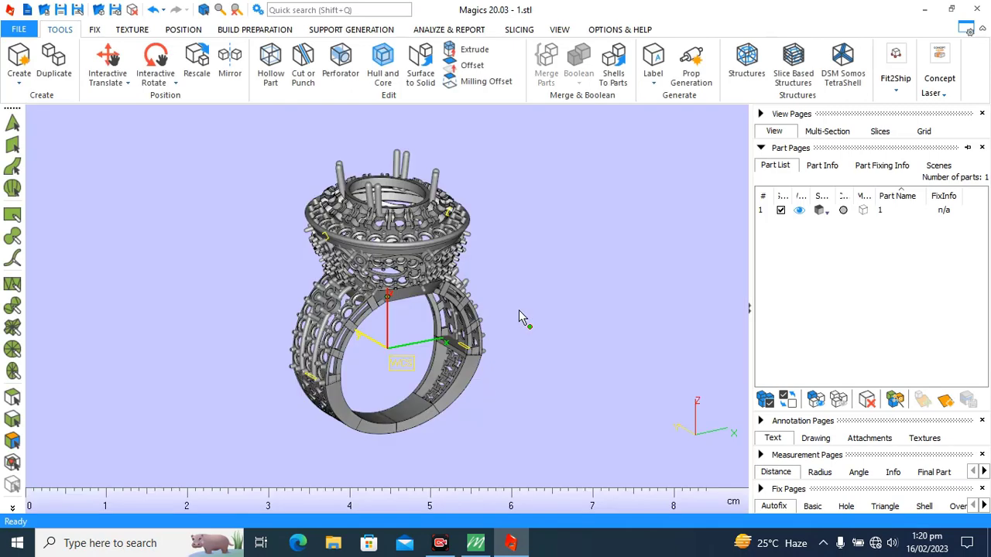
{"action": "middle_click_drag", "start_coordinate": [487, 305], "coordinate": [521, 304]}
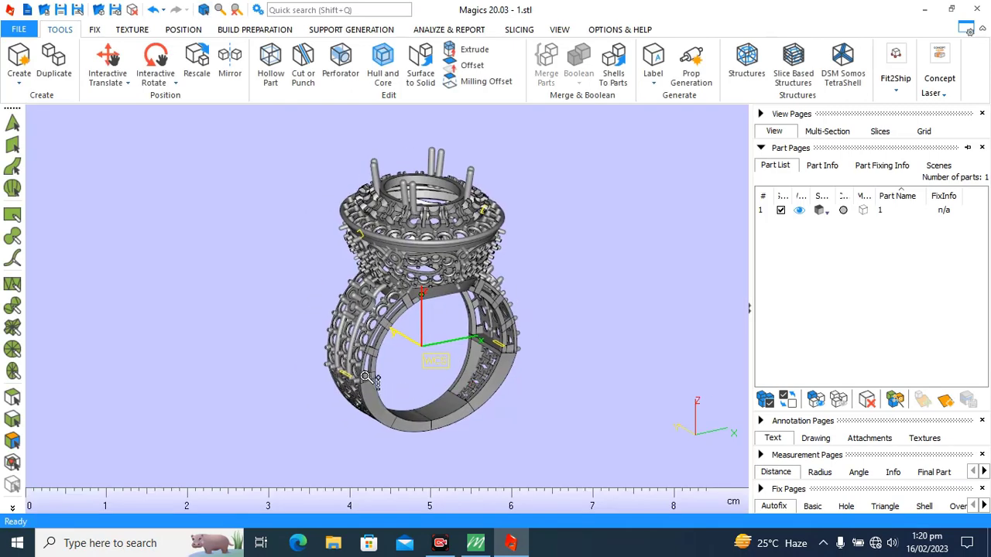
Inspect the 1.stl ring in Magics for yellow-marked open edges on the shoulders and around the head
{"action": "scroll", "coordinate": [366, 377], "scroll_direction": "up", "scroll_amount": 5}
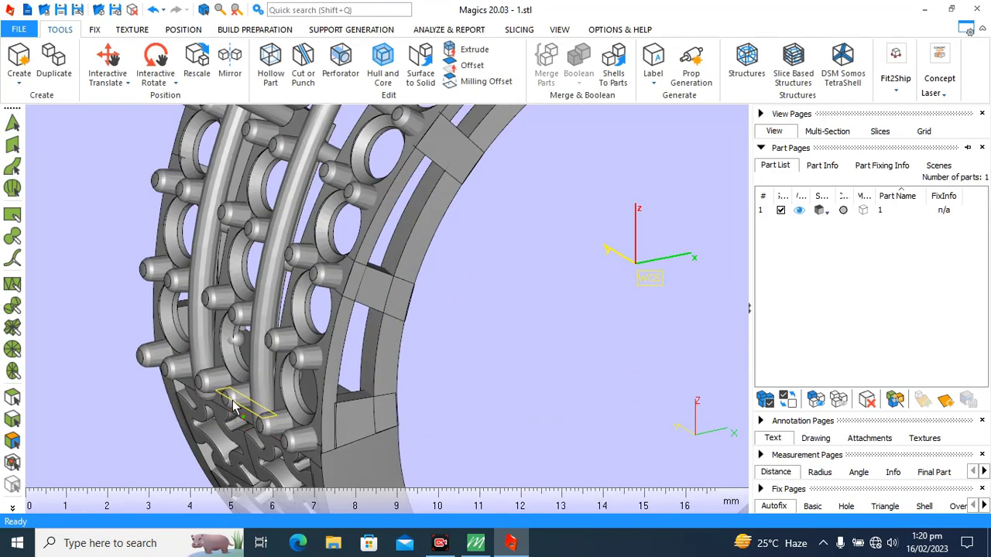
{"action": "scroll", "coordinate": [304, 378], "scroll_direction": "down", "scroll_amount": 5}
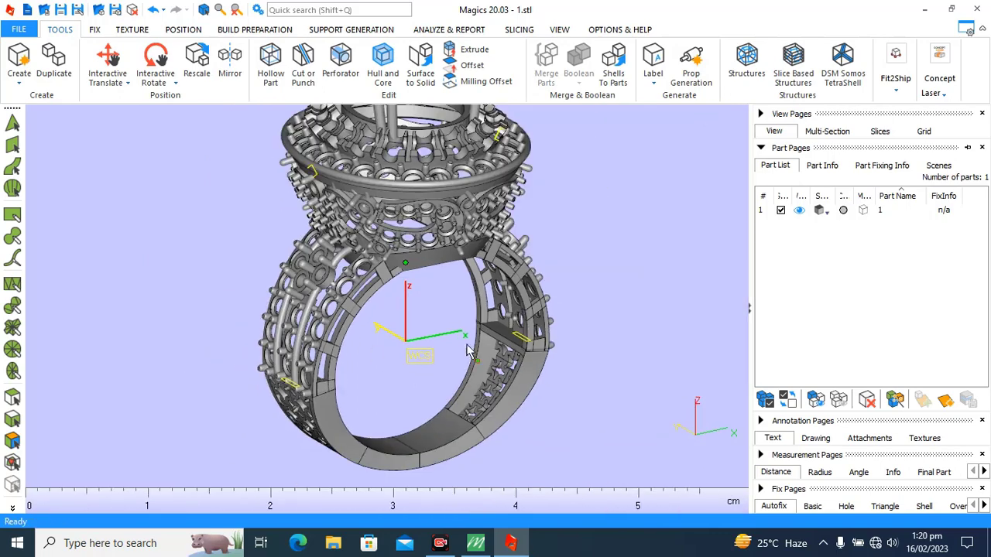
{"action": "scroll", "coordinate": [528, 339], "scroll_direction": "up", "scroll_amount": 2}
{"action": "middle_click_drag", "start_coordinate": [487, 311], "coordinate": [468, 435]}
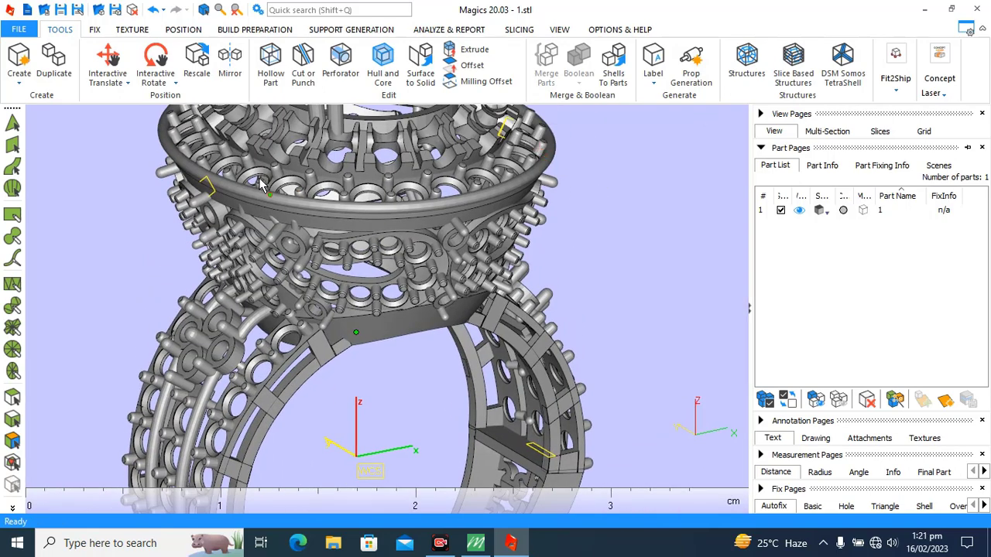
{"action": "scroll", "coordinate": [426, 274], "scroll_direction": "down", "scroll_amount": 3}
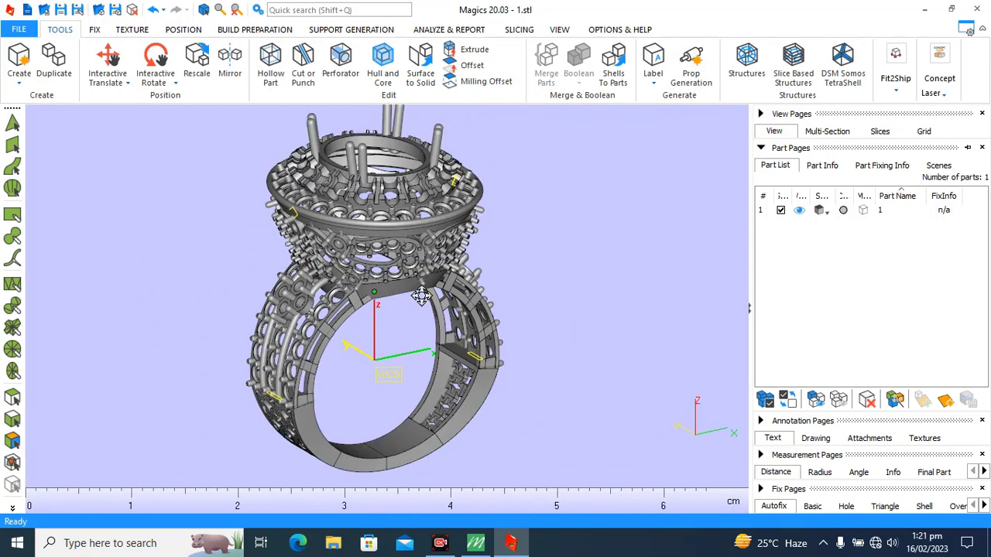
{"action": "right_click_drag", "start_coordinate": [420, 297], "coordinate": [419, 192]}
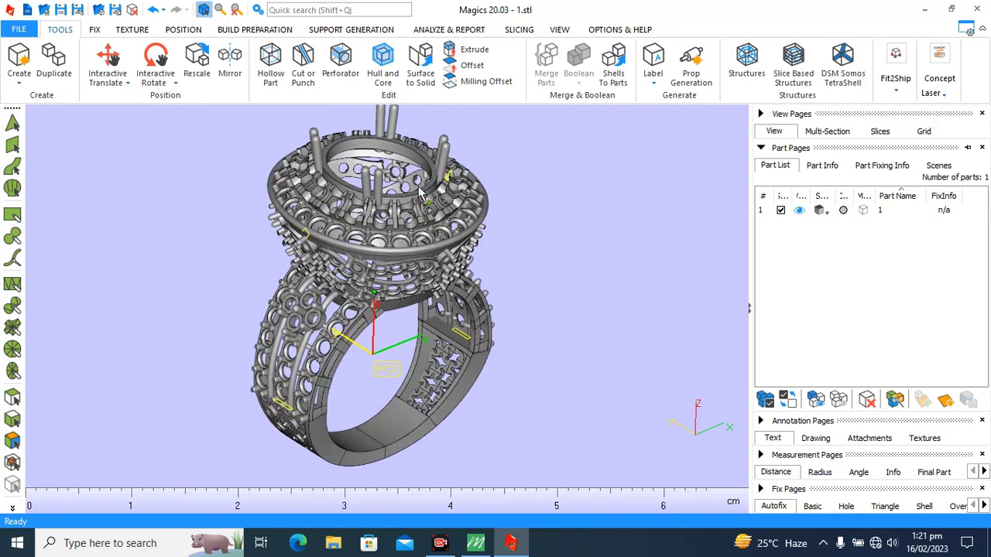
{"action": "scroll", "coordinate": [278, 414], "scroll_direction": "up", "scroll_amount": 5}
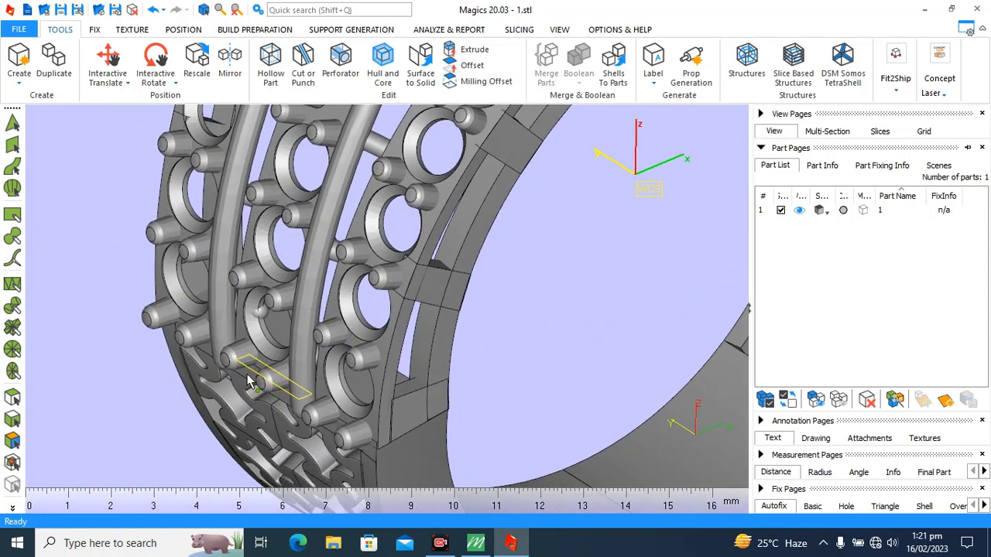
{"action": "scroll", "coordinate": [249, 379], "scroll_direction": "down", "scroll_amount": 5}
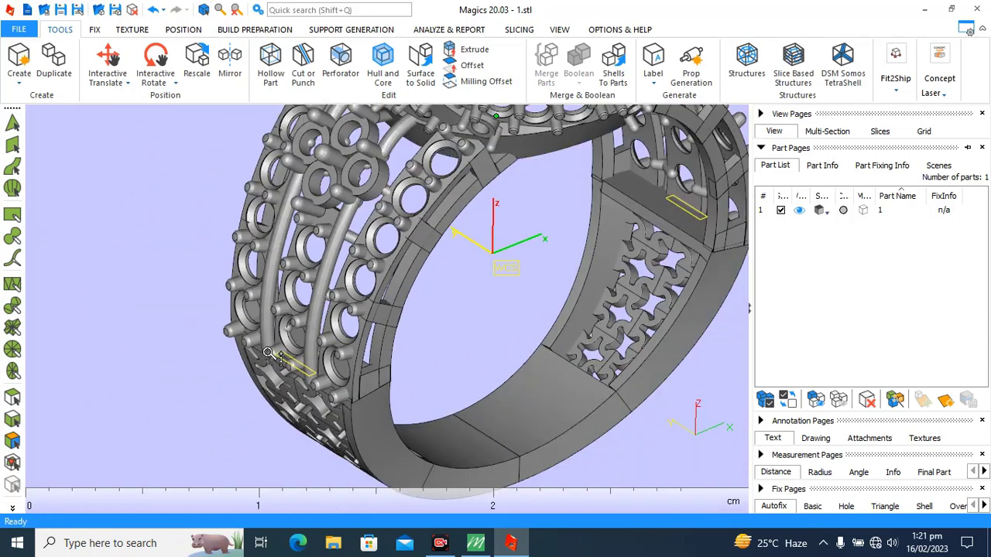
{"action": "right_click_drag", "start_coordinate": [278, 364], "coordinate": [535, 214]}
{"action": "scroll", "coordinate": [379, 323], "scroll_direction": "down", "scroll_amount": 3}
{"action": "scroll", "coordinate": [380, 324], "scroll_direction": "up", "scroll_amount": 1}
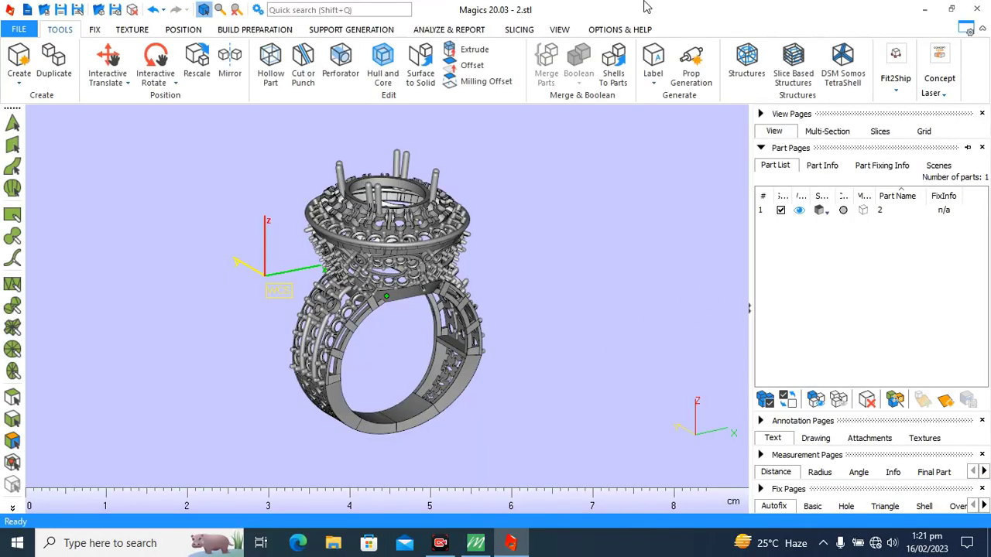
Inspect the shoulders, stone rows and head of the 2.stl ring for marked mesh errors
{"action": "right_click_drag", "start_coordinate": [395, 256], "coordinate": [452, 261]}
{"action": "scroll", "coordinate": [313, 426], "scroll_direction": "up", "scroll_amount": 6}
{"action": "scroll", "coordinate": [224, 375], "scroll_direction": "down", "scroll_amount": 6}
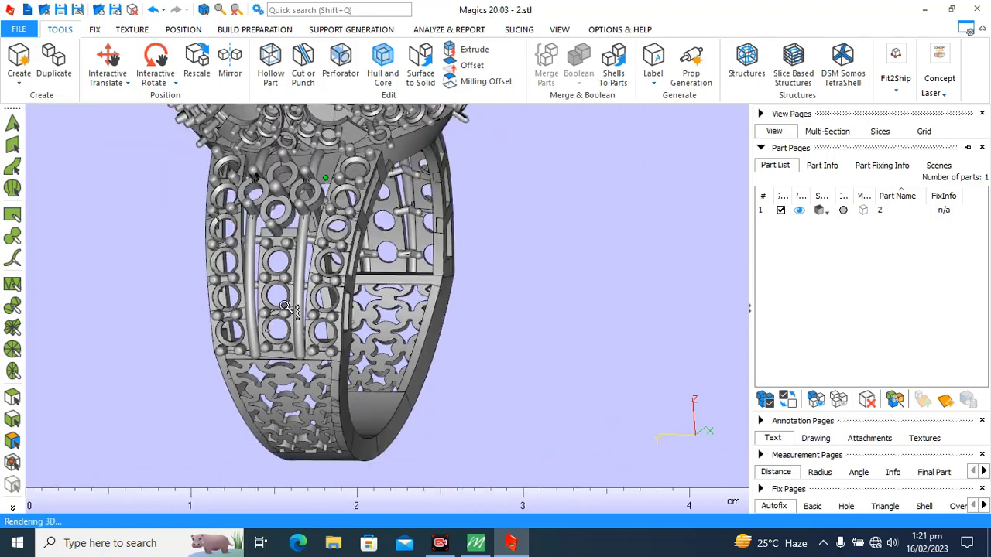
{"action": "right_click_drag", "start_coordinate": [424, 299], "coordinate": [368, 319]}
{"action": "scroll", "coordinate": [418, 242], "scroll_direction": "down", "scroll_amount": 2}
{"action": "right_click_drag", "start_coordinate": [311, 309], "coordinate": [337, 346]}
{"action": "middle_click_drag", "start_coordinate": [337, 346], "coordinate": [420, 382]}
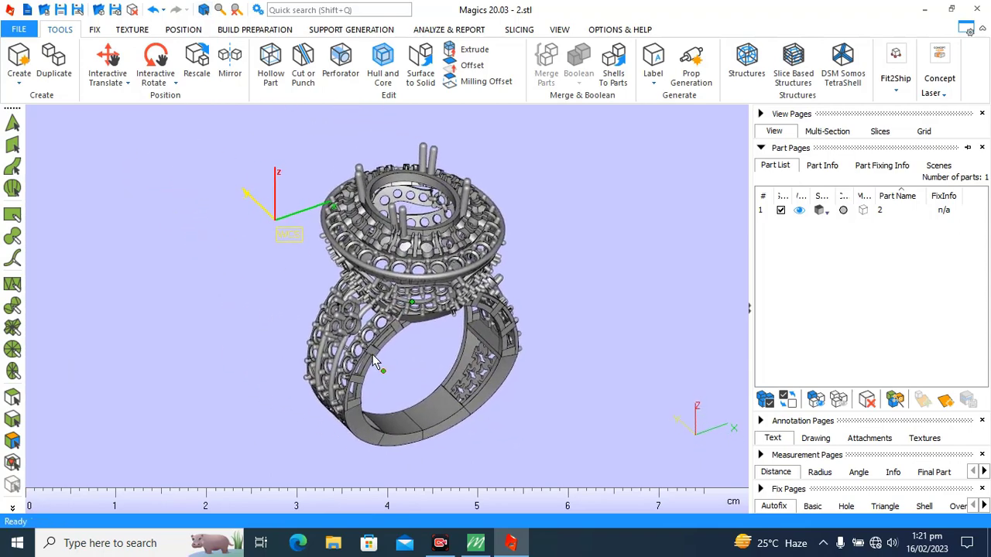
Run the Fix Wizard diagnostics on the 2.stl ring and examine its shell details
{"action": "left_click", "coordinate": [815, 397]}
{"action": "left_click", "coordinate": [634, 105]}
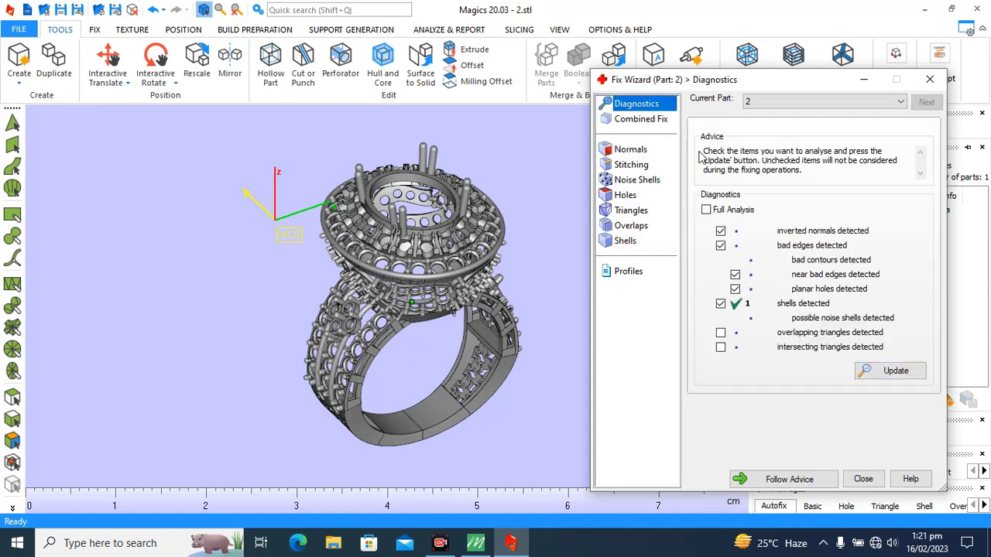
{"action": "left_click", "coordinate": [894, 380]}
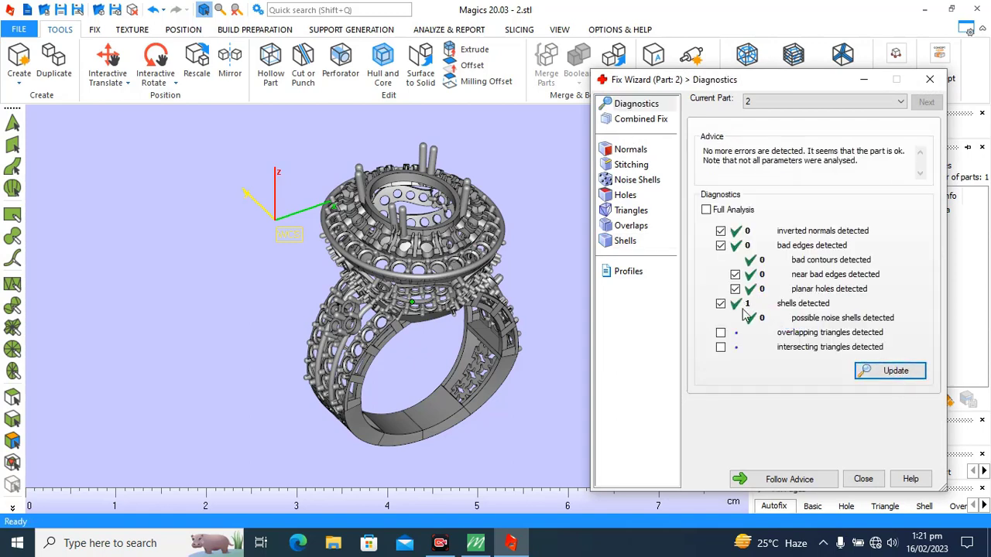
{"action": "left_click", "coordinate": [624, 243]}
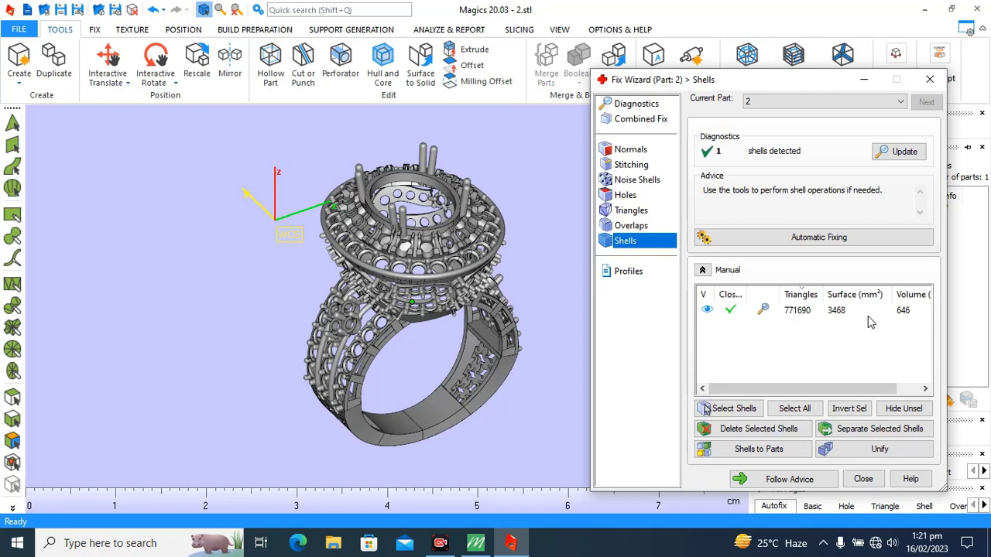
Close the Fix Wizard and Magics, and switch back to the ring model in Matrix
{"action": "left_click", "coordinate": [930, 81]}
{"action": "left_click", "coordinate": [976, 9]}
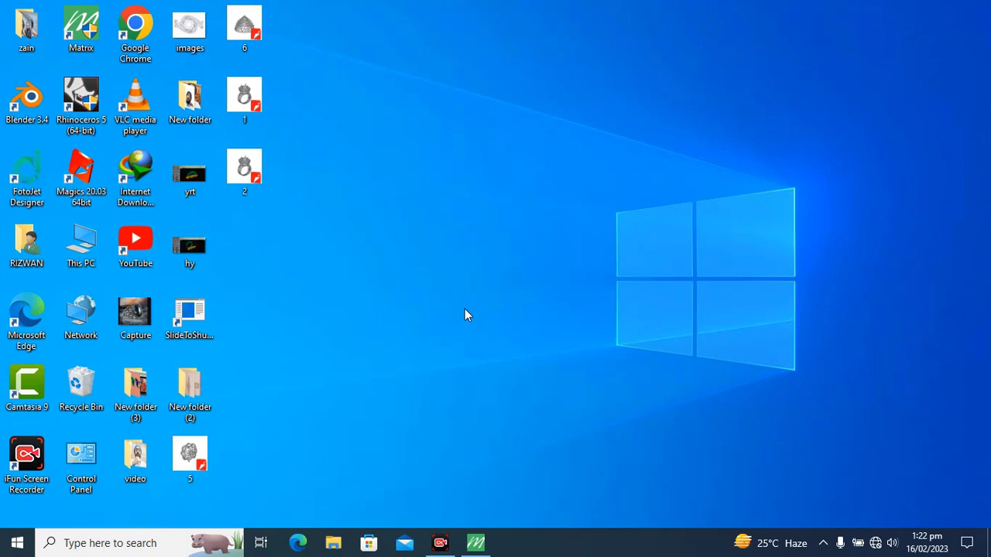
{"action": "left_click", "coordinate": [475, 544]}
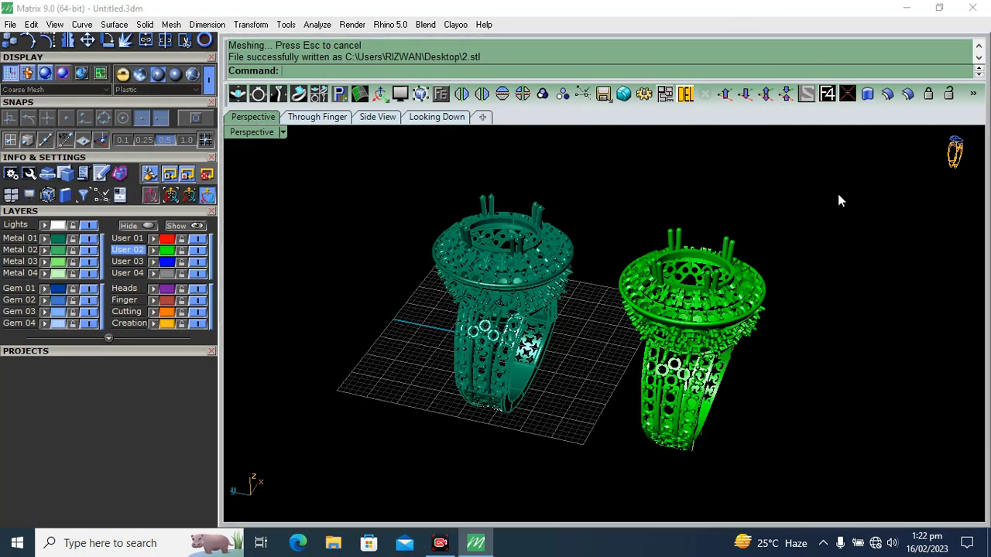
Move the green mesh ring to the Gem 01 layer and deselect it
{"action": "left_click", "coordinate": [700, 303]}
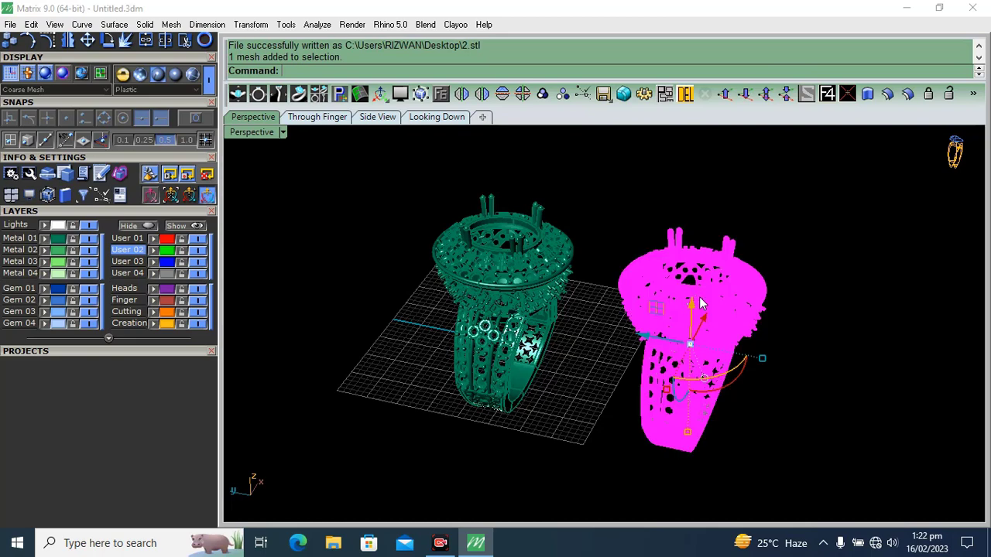
{"action": "left_click", "coordinate": [46, 290]}
{"action": "left_click", "coordinate": [293, 334]}
{"action": "right_click_drag", "start_coordinate": [352, 336], "coordinate": [458, 365]}
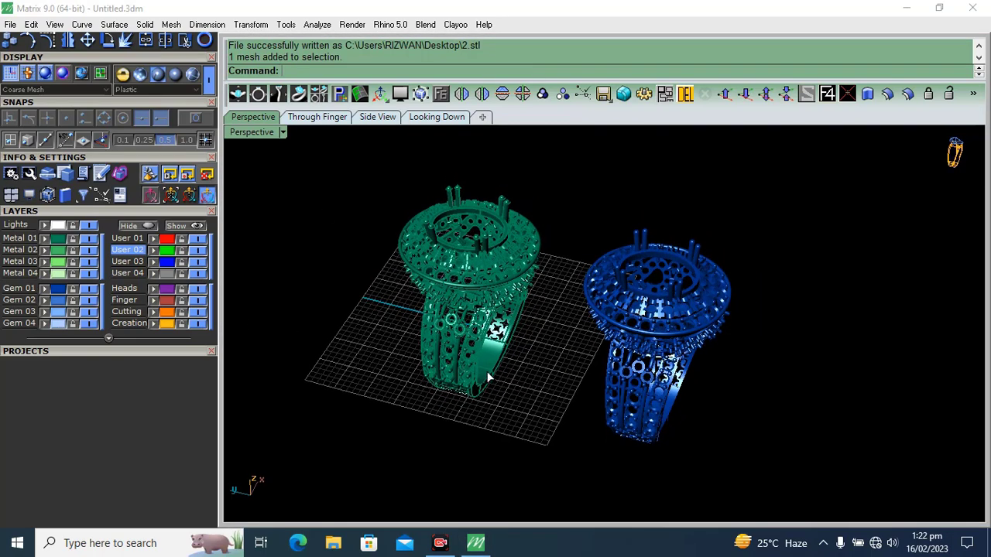
{"action": "key", "text": "Escape"}
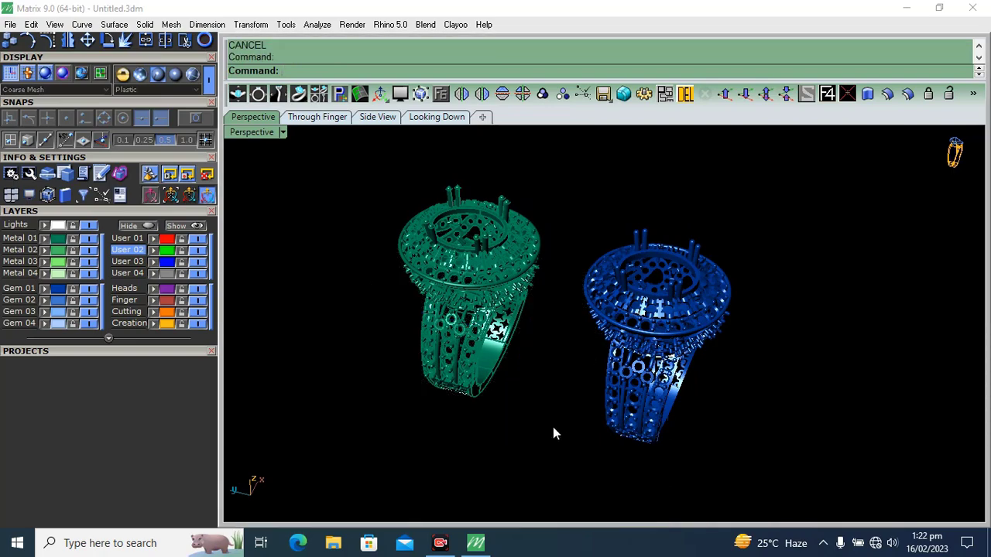
Collapse the layer list and compare the original ring with the blue mesh ring from several angles
{"action": "right_click_drag", "start_coordinate": [537, 353], "coordinate": [280, 317]}
{"action": "left_click", "coordinate": [89, 210]}
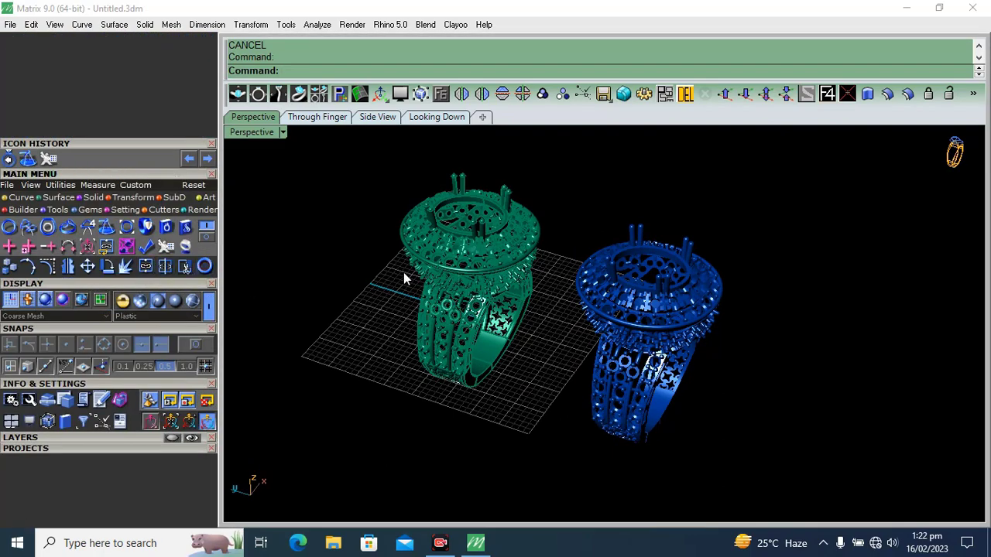
{"action": "right_click_drag", "start_coordinate": [407, 274], "coordinate": [455, 252]}
{"action": "right_click_drag", "start_coordinate": [579, 293], "coordinate": [517, 393]}
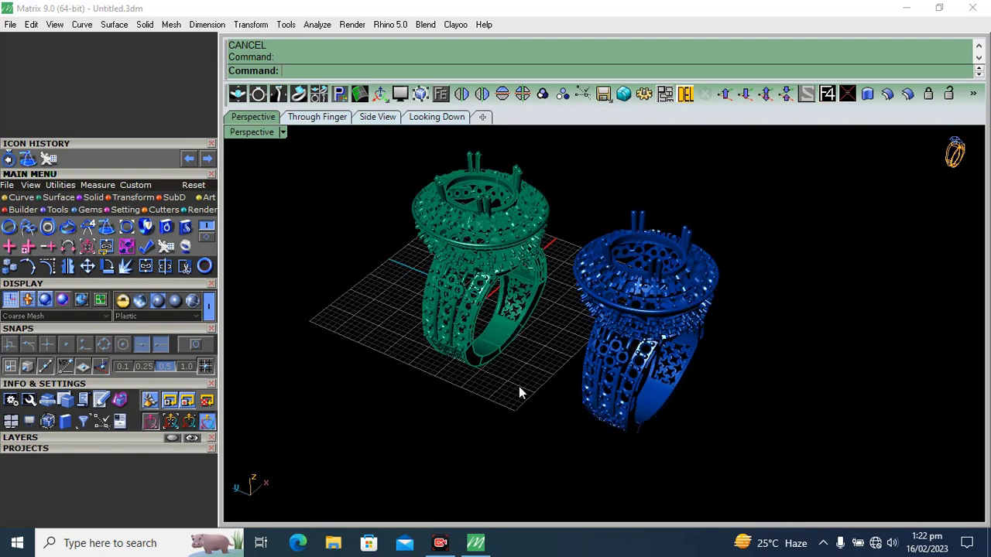
{"action": "mouse_move", "coordinate": [513, 309]}
{"action": "right_mouse_down"}
{"action": "mouse_move", "coordinate": [494, 318]}
{"action": "mouse_move", "coordinate": [516, 328]}
{"action": "right_mouse_up"}
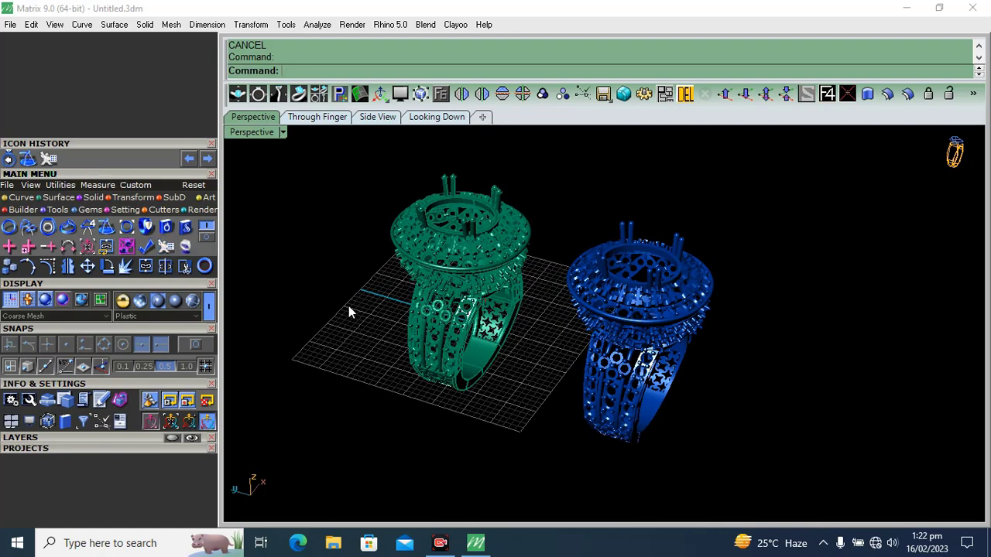
{"action": "right_click_drag", "start_coordinate": [349, 307], "coordinate": [422, 315]}
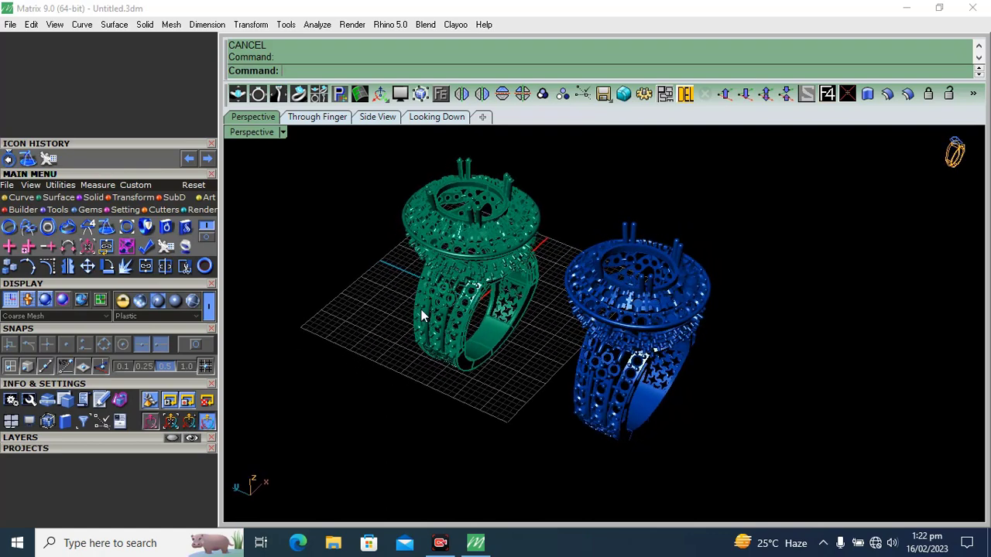
{"action": "right_click_drag", "start_coordinate": [496, 307], "coordinate": [556, 331]}
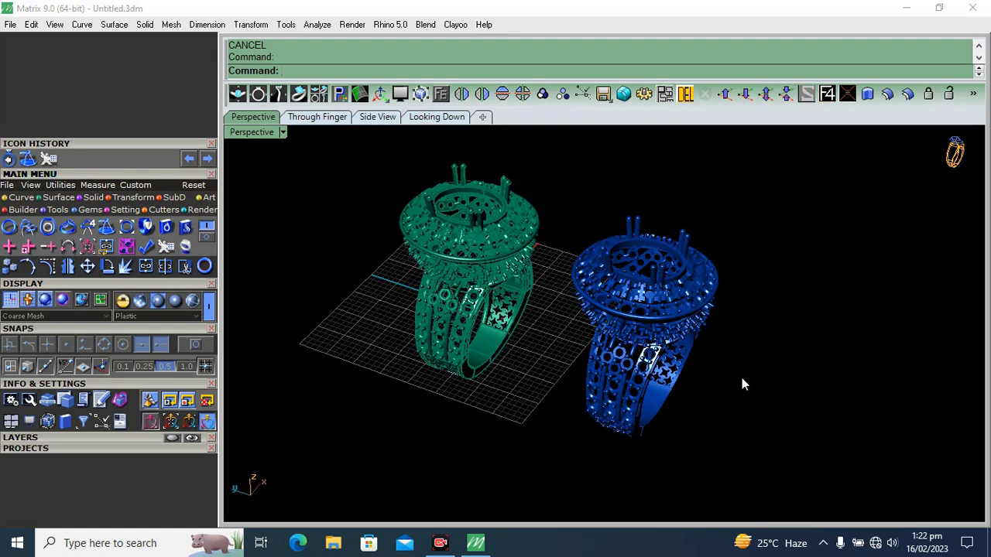